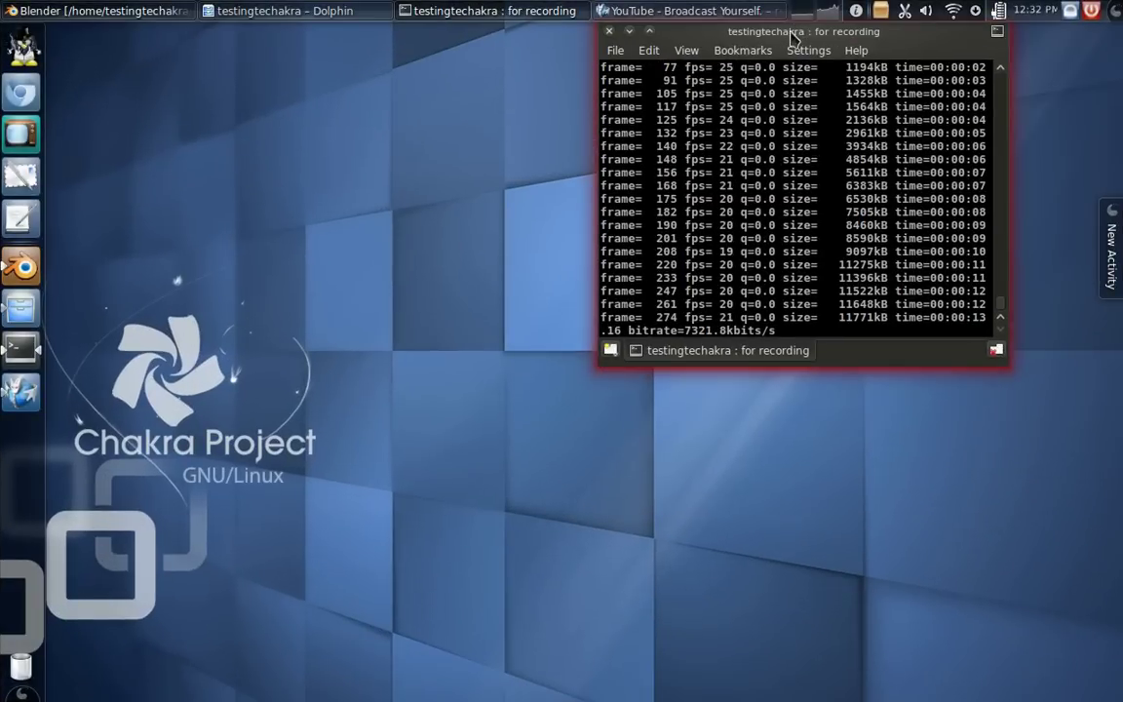
- Raise the Mic Boost capture level in KMix's HDA Intel mixer, then return to Blender
drag(796, 30, 758, 43)
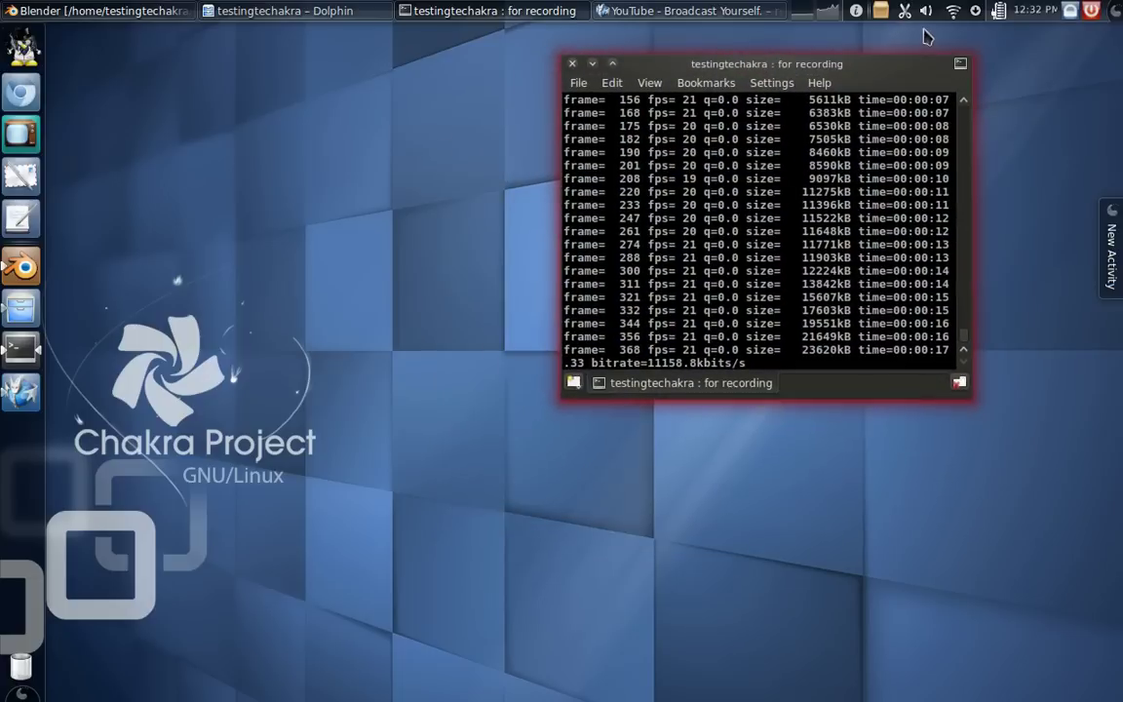
click(926, 11)
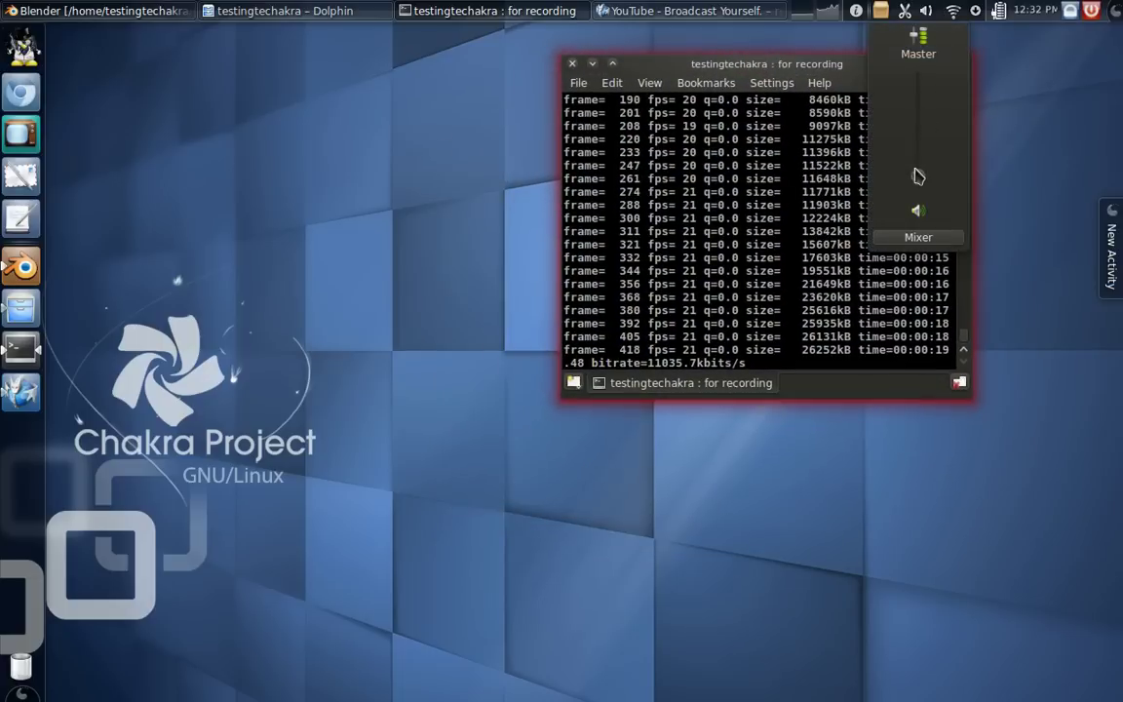
click(917, 237)
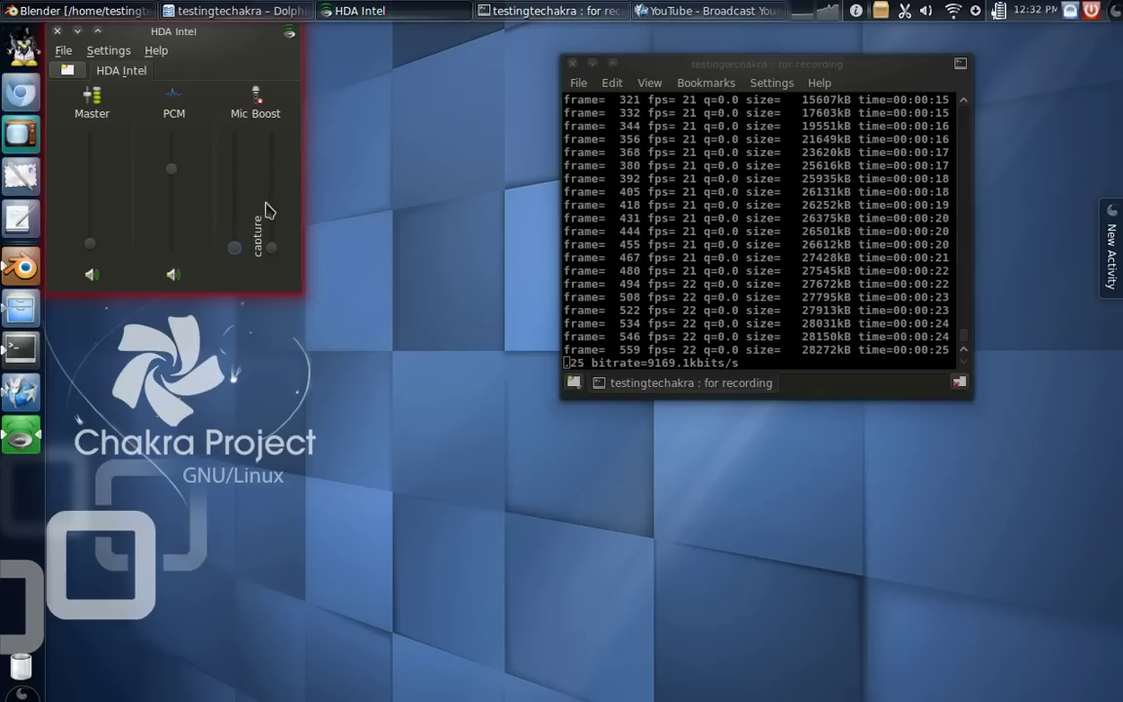
drag(271, 246, 273, 203)
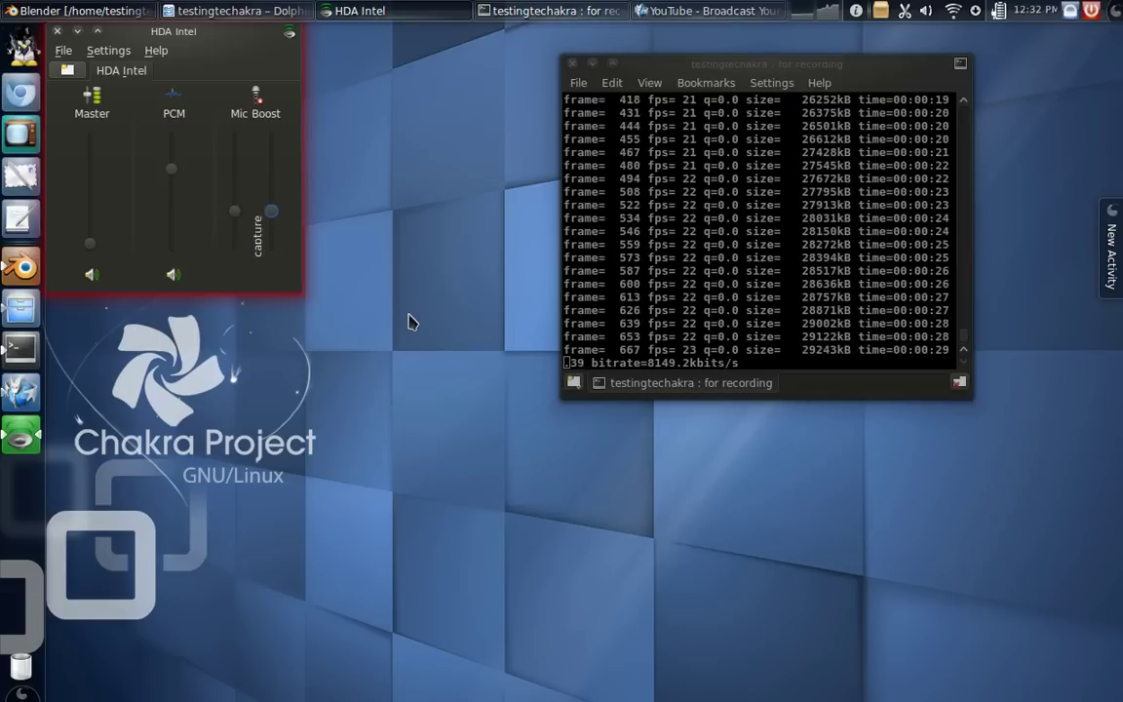
key(alt+Tab)
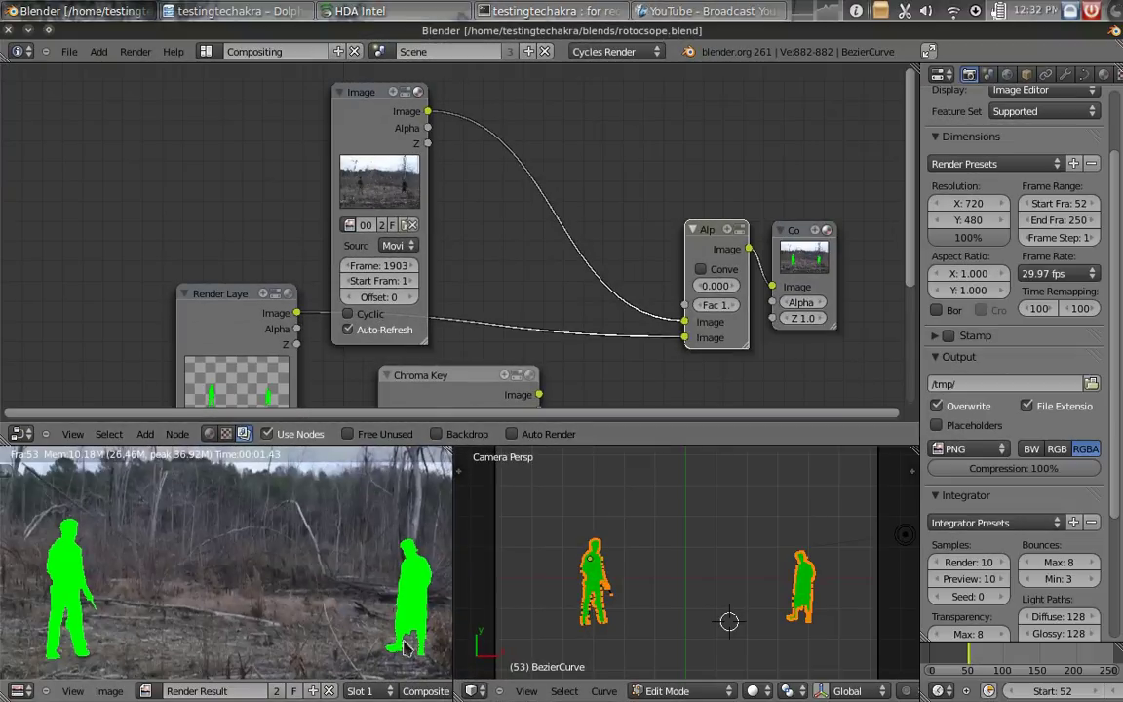
scroll(681, 548, up, 2)
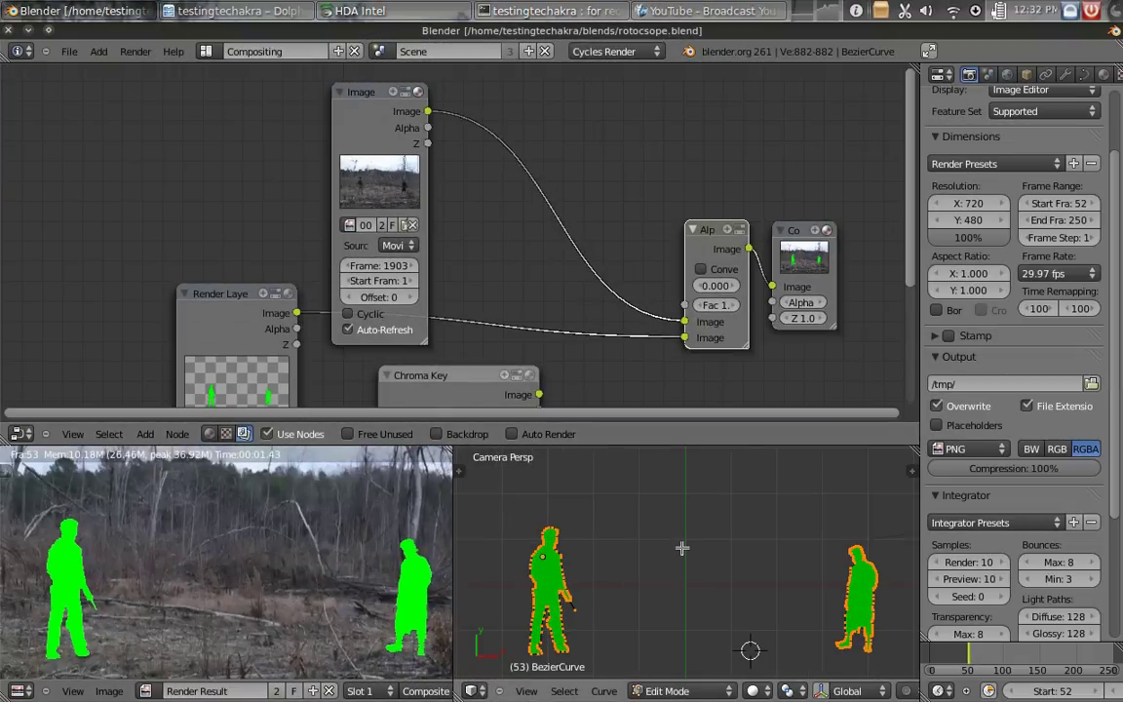
mouse_move(683, 548)
middle_down()
mouse_move(690, 521)
mouse_move(665, 553)
middle_up()
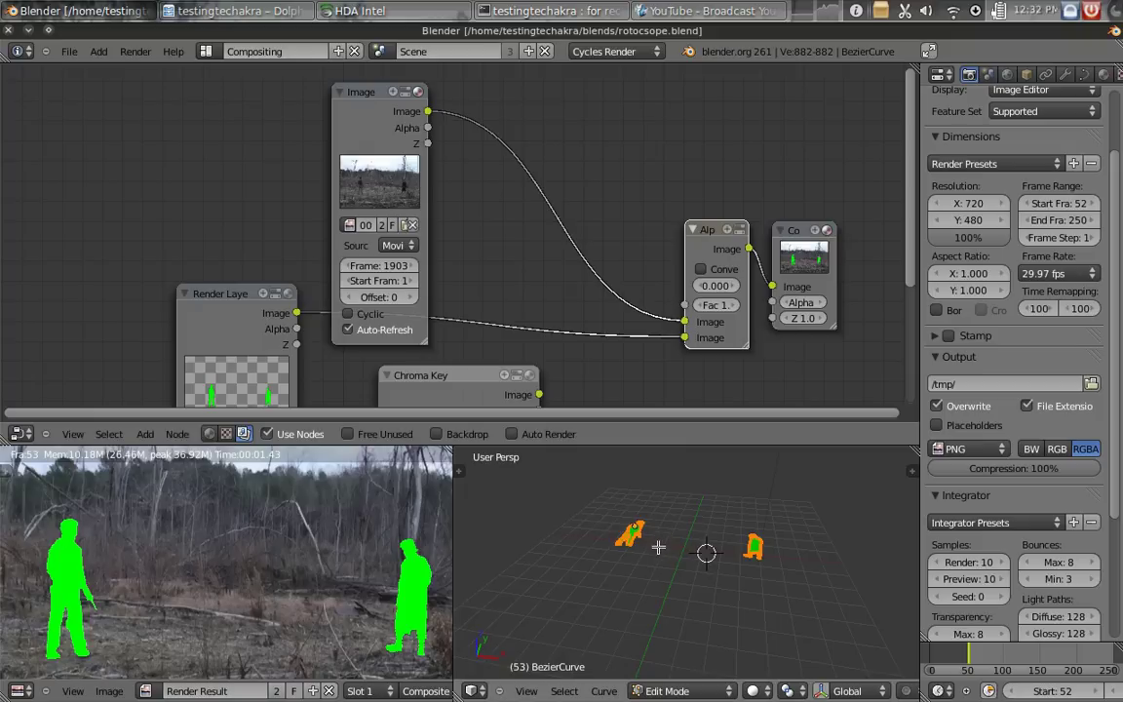
right_click(642, 552)
key(e)
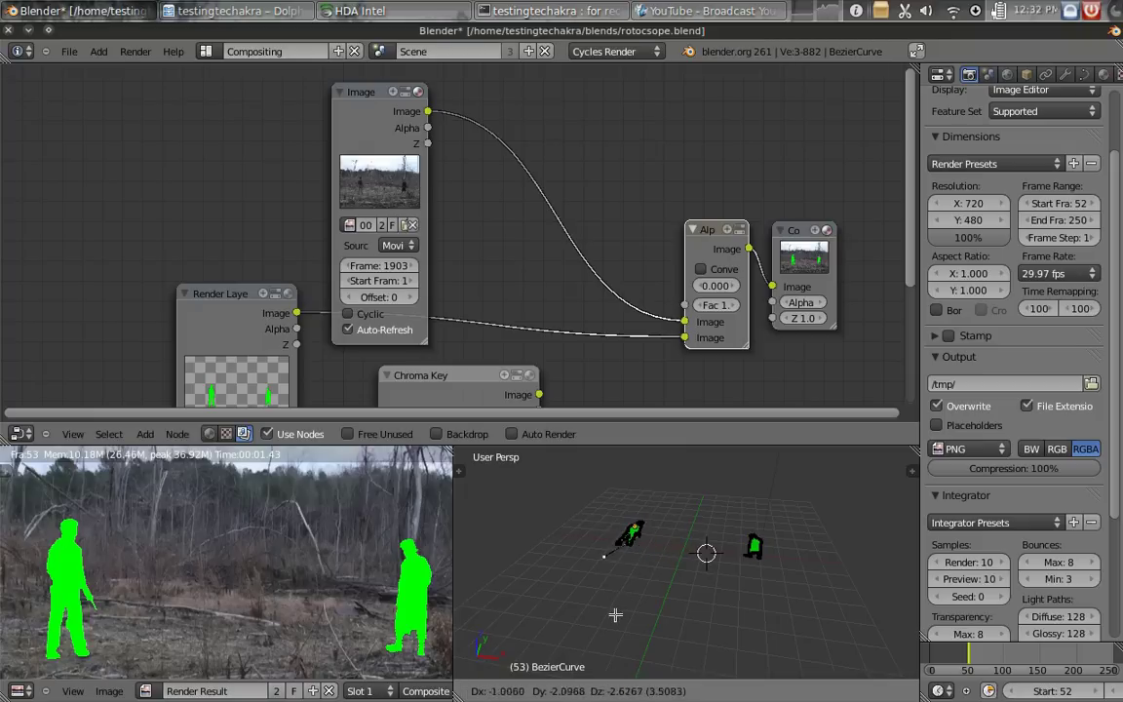
right_click(677, 608)
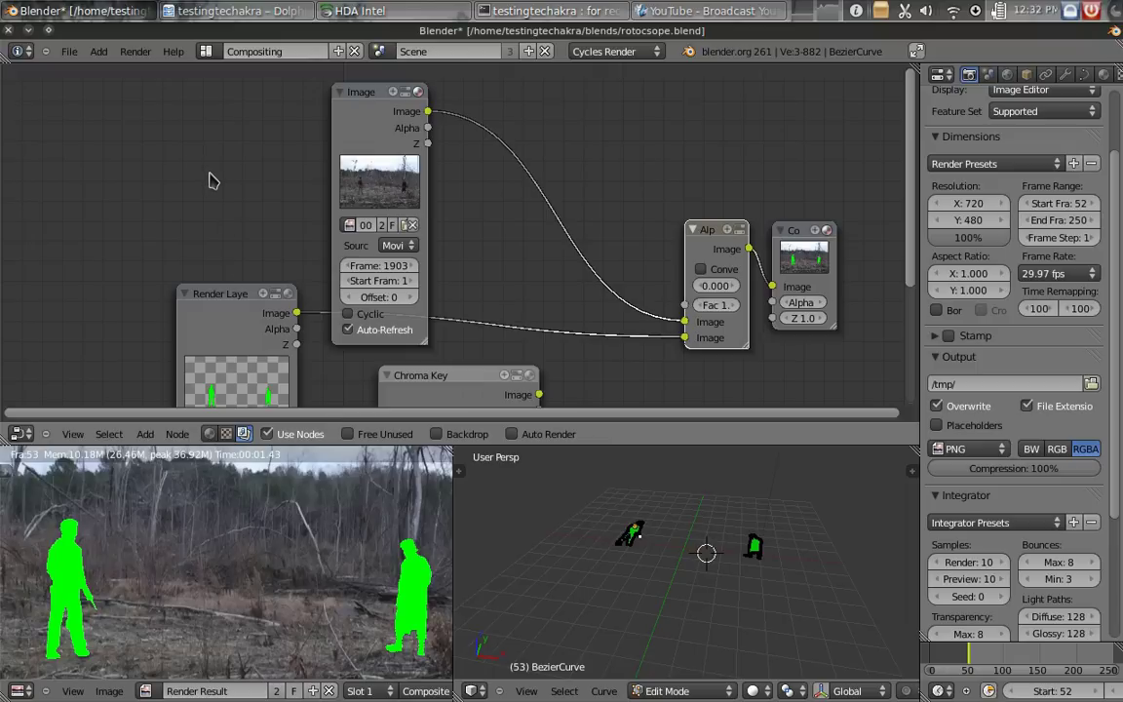
- Start a new default Blender file and delete the cube
click(69, 51)
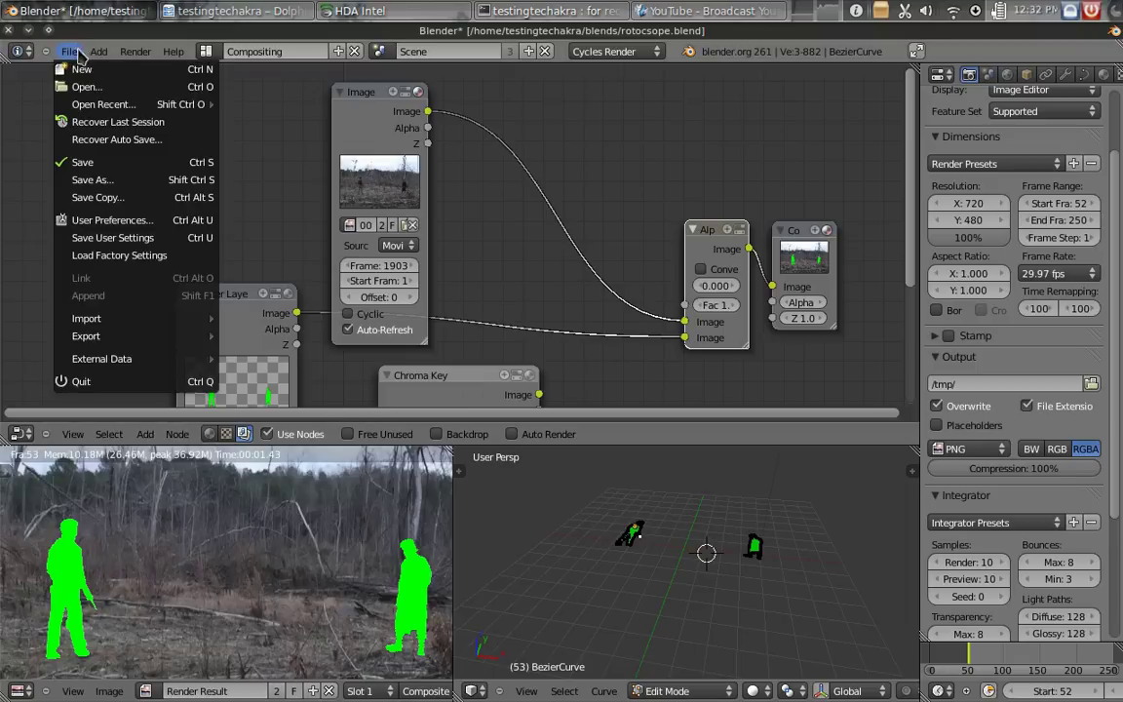
click(111, 70)
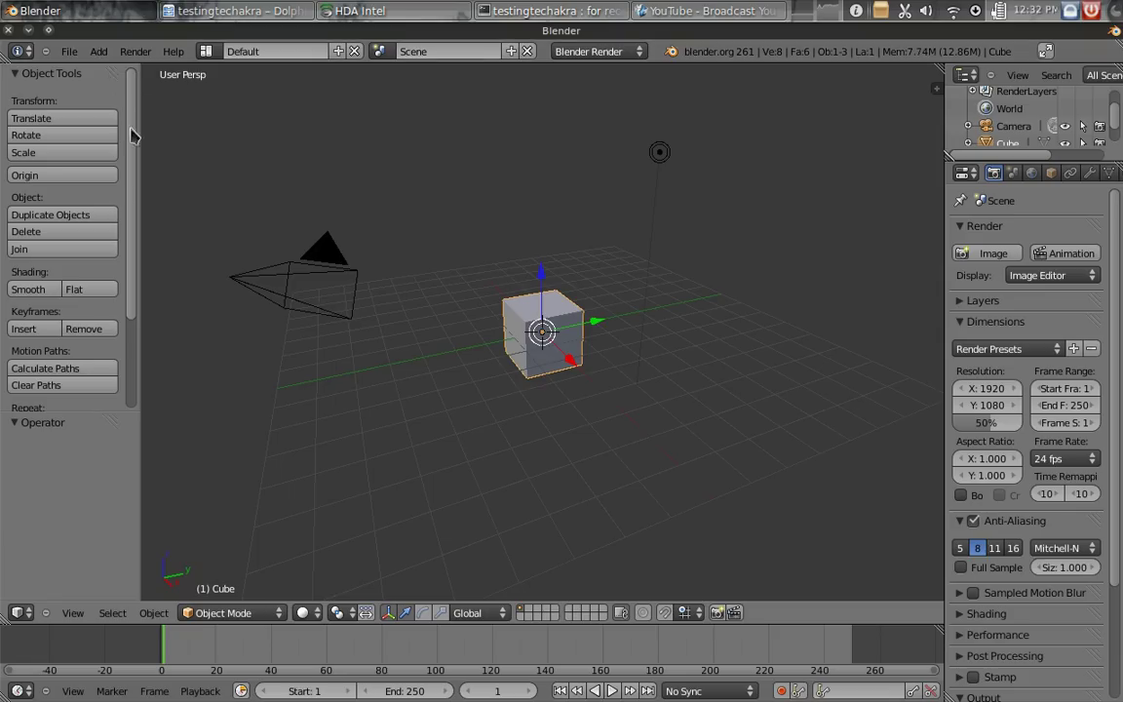
middle_drag(372, 381, 582, 414)
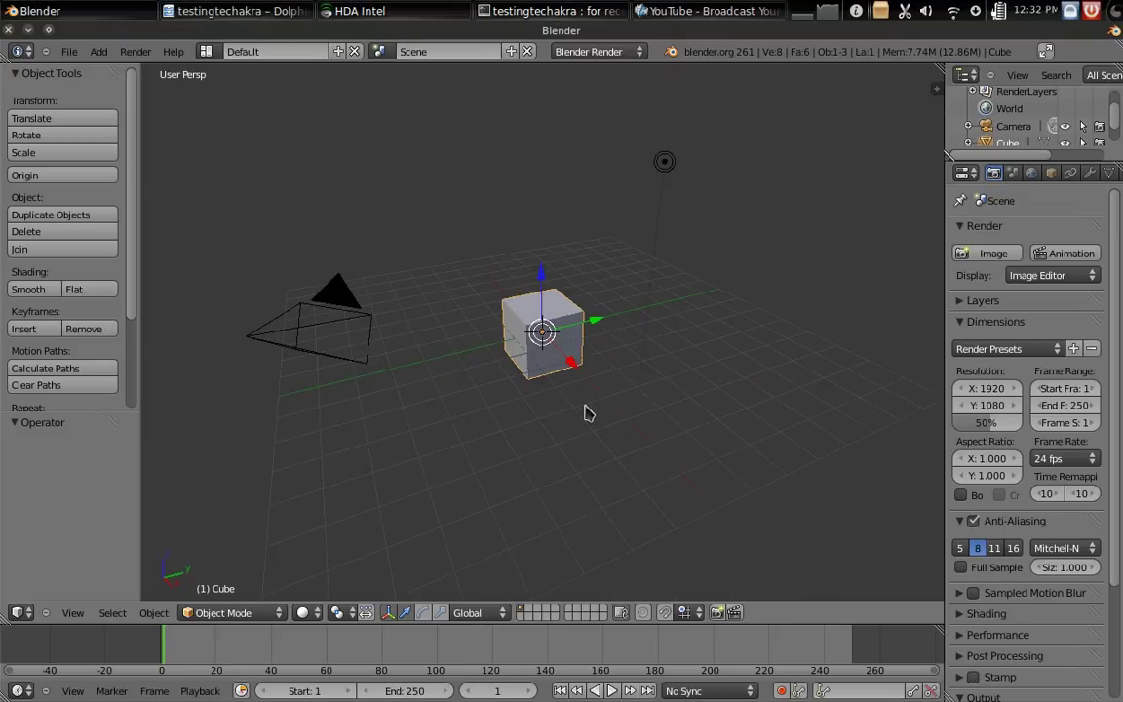
key(x)
click(544, 463)
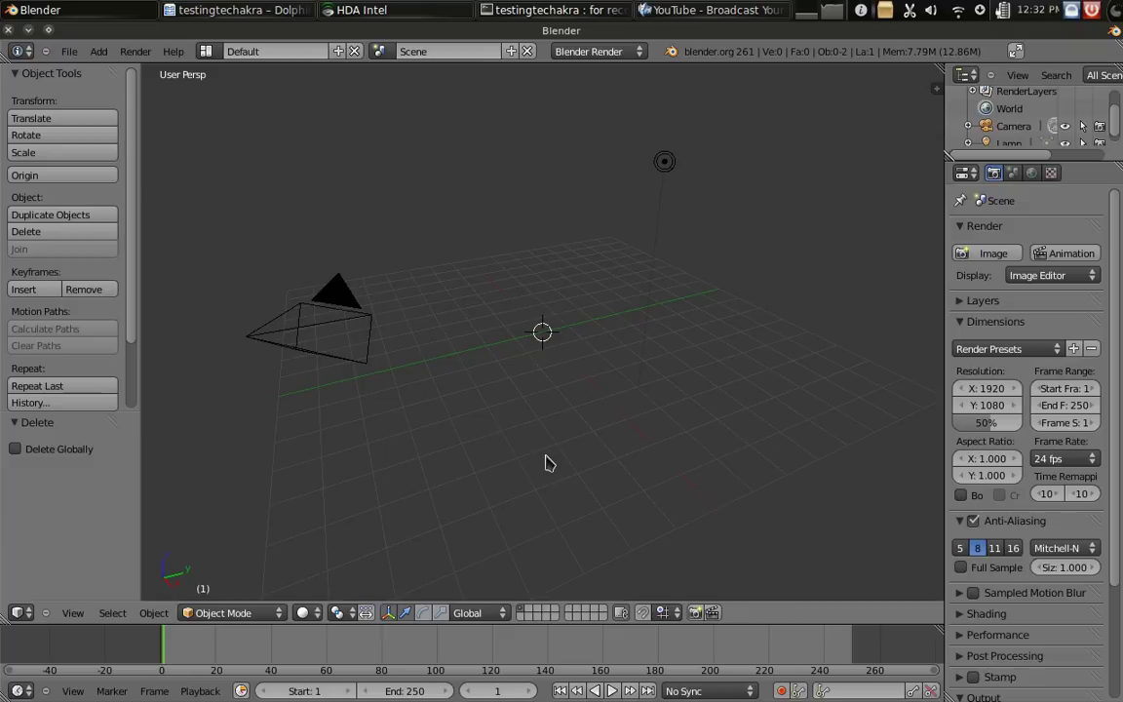
- Switch to the UV Editing layout with the right area as a Properties editor on the Texture tab
click(207, 52)
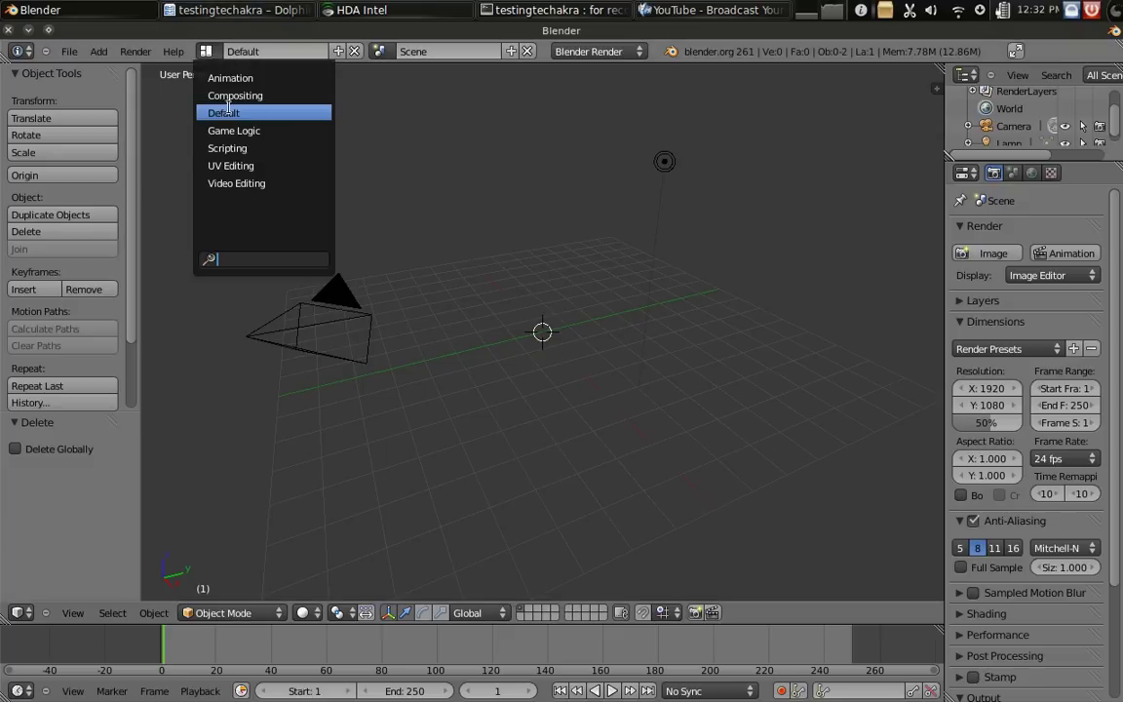
click(265, 167)
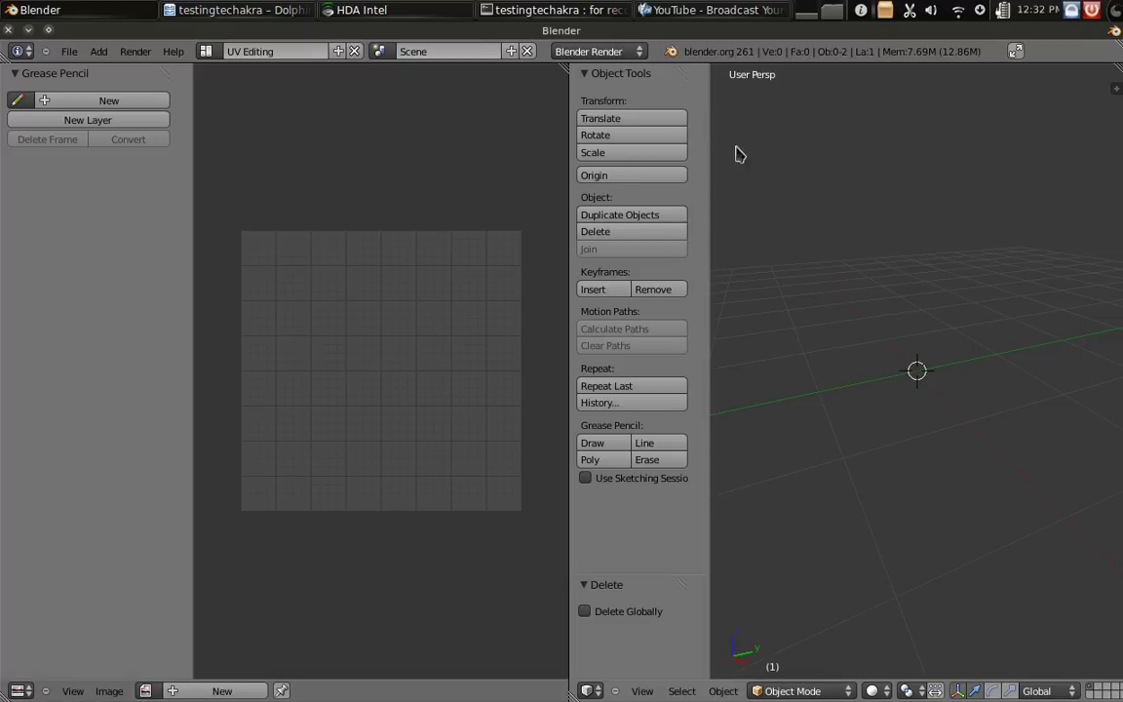
click(590, 691)
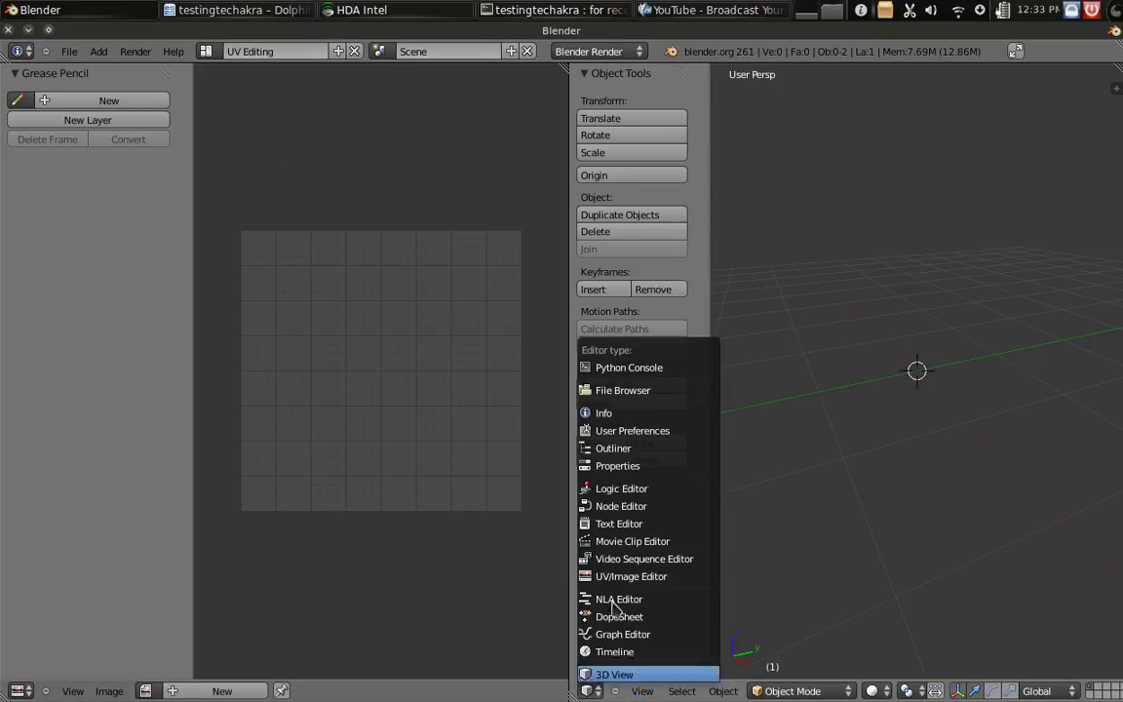
click(653, 470)
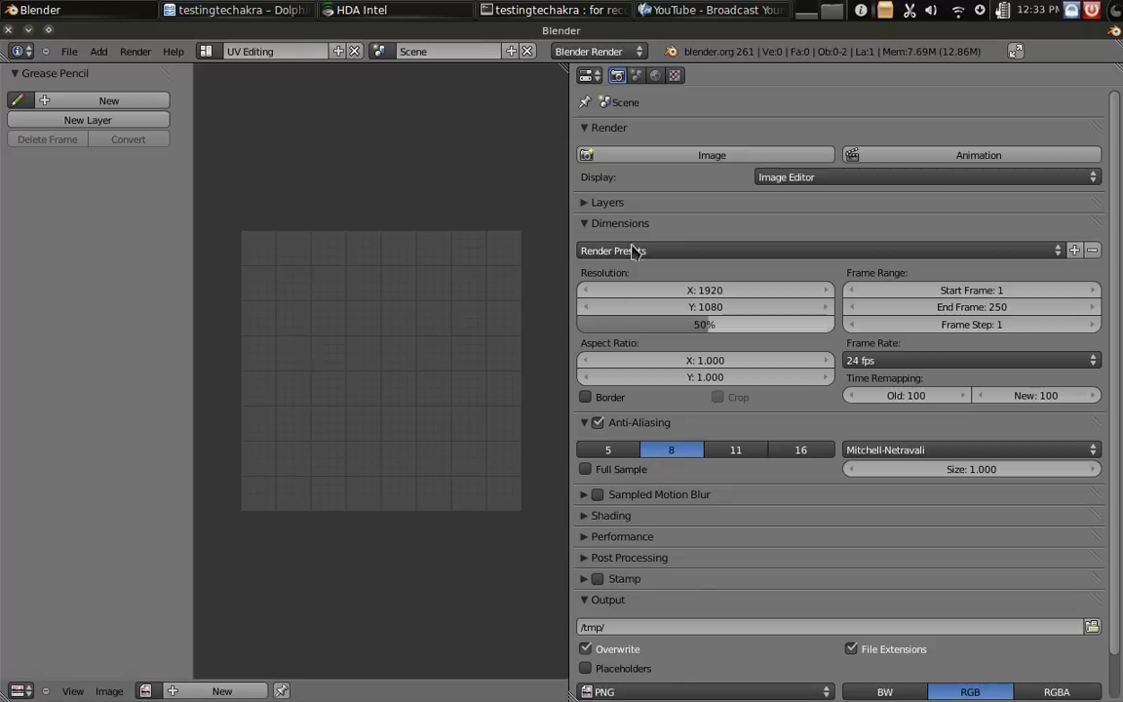
click(592, 199)
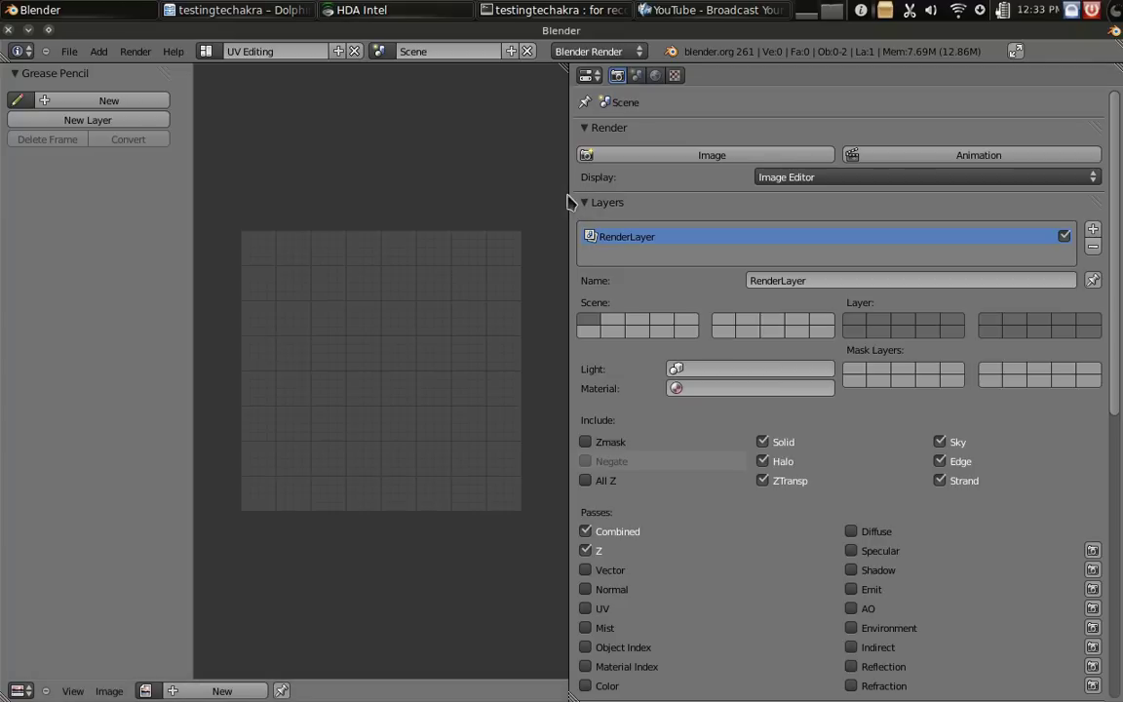
drag(562, 192, 677, 186)
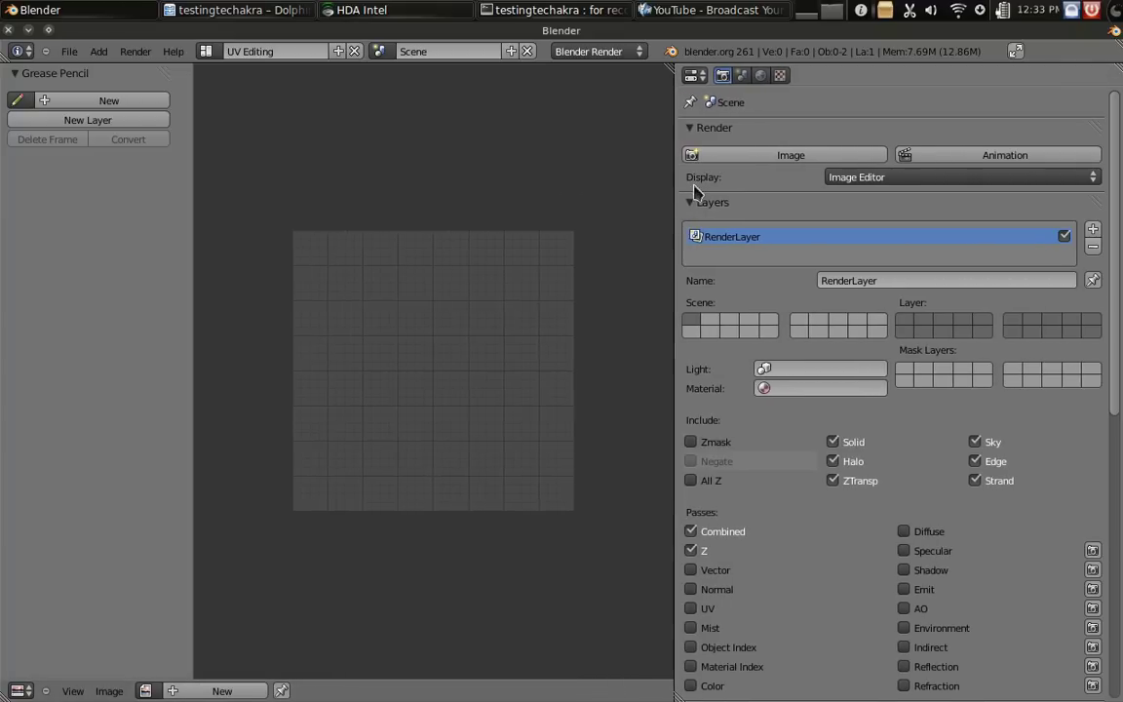
click(694, 202)
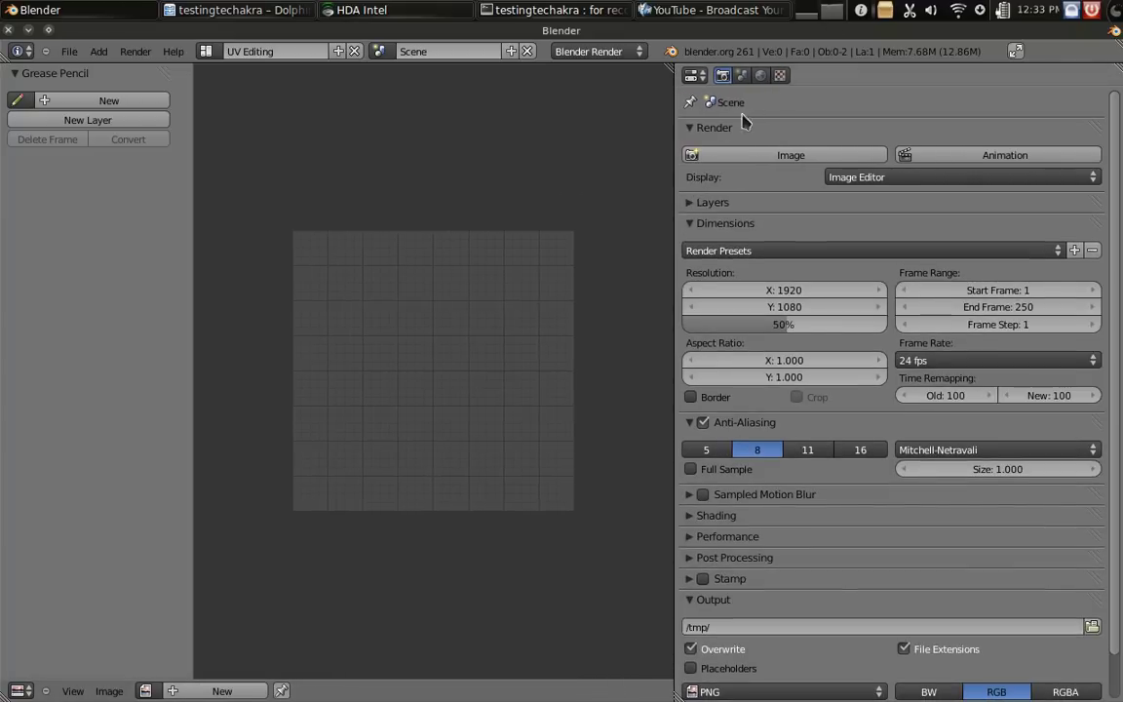
click(780, 75)
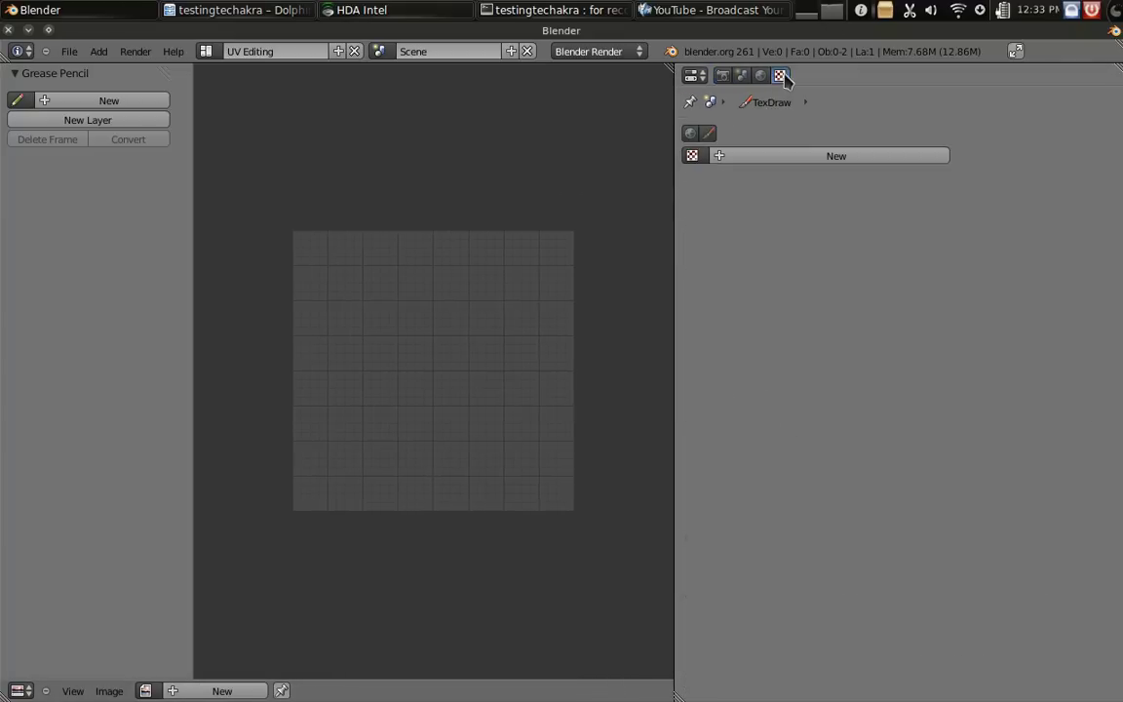
- Create a new blank white 1024×1024 image named untitled
click(261, 692)
click(348, 595)
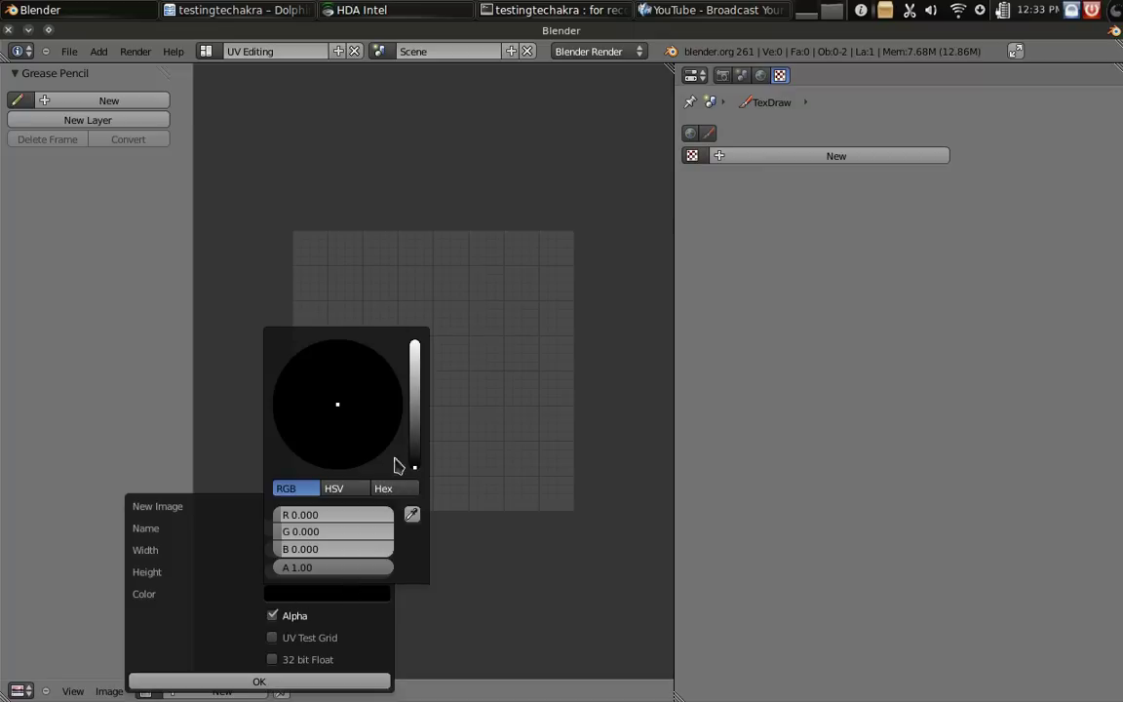
drag(414, 464, 469, 268)
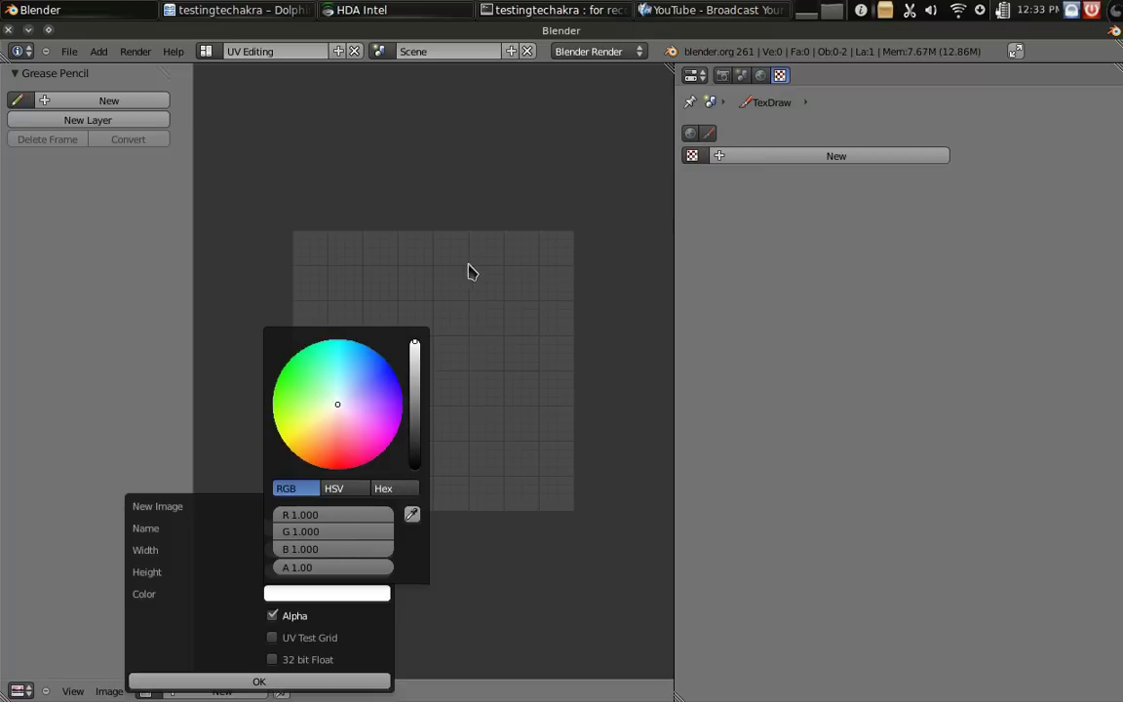
click(376, 682)
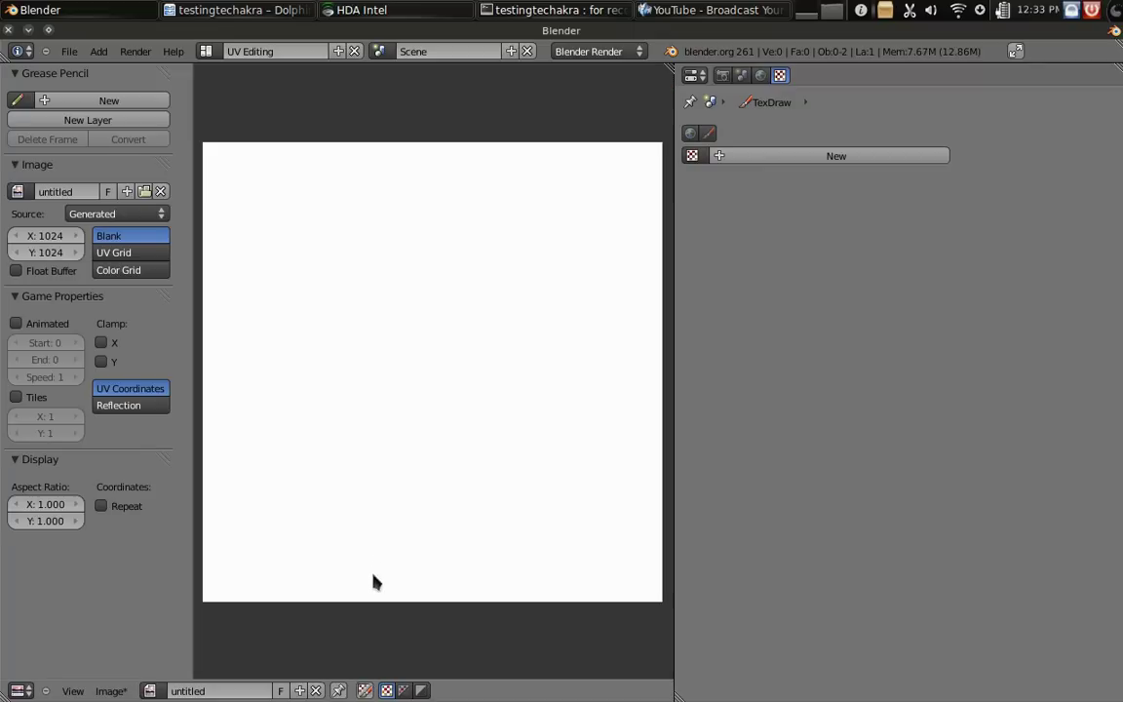
- Enable image painting, paint black test loops, and undo them
click(368, 692)
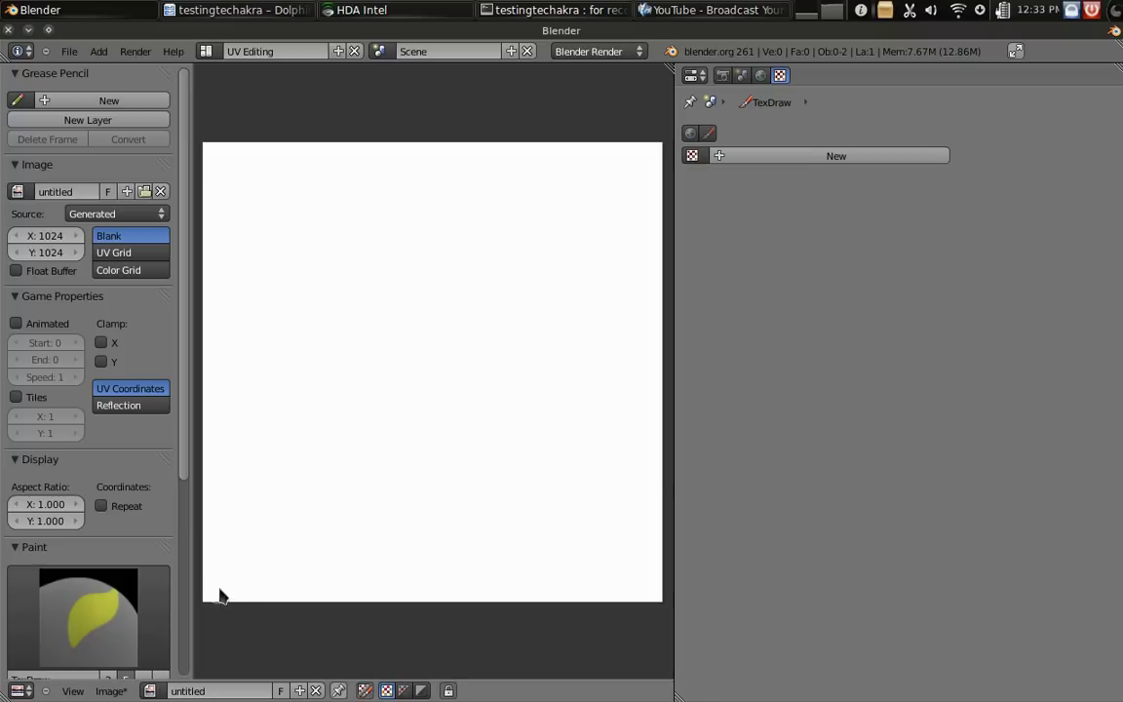
scroll(150, 584, down, 7)
drag(163, 471, 181, 527)
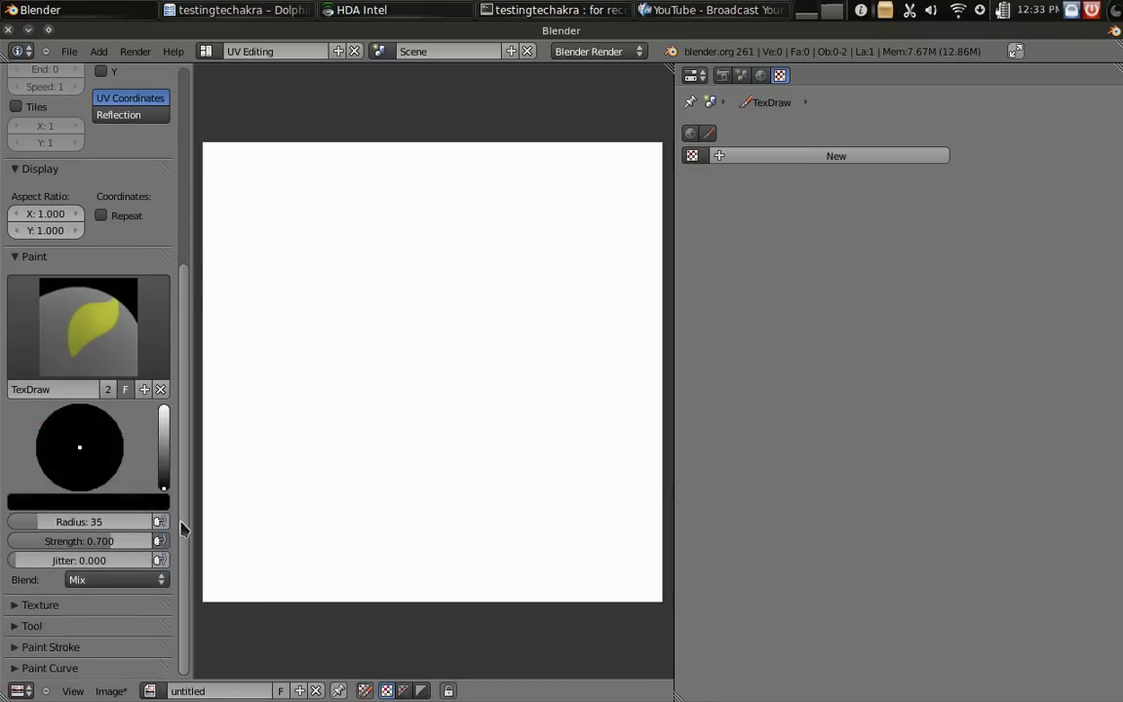
mouse_move(501, 259)
mouse_down()
mouse_move(521, 334)
mouse_move(319, 453)
mouse_move(378, 344)
mouse_move(296, 421)
mouse_up()
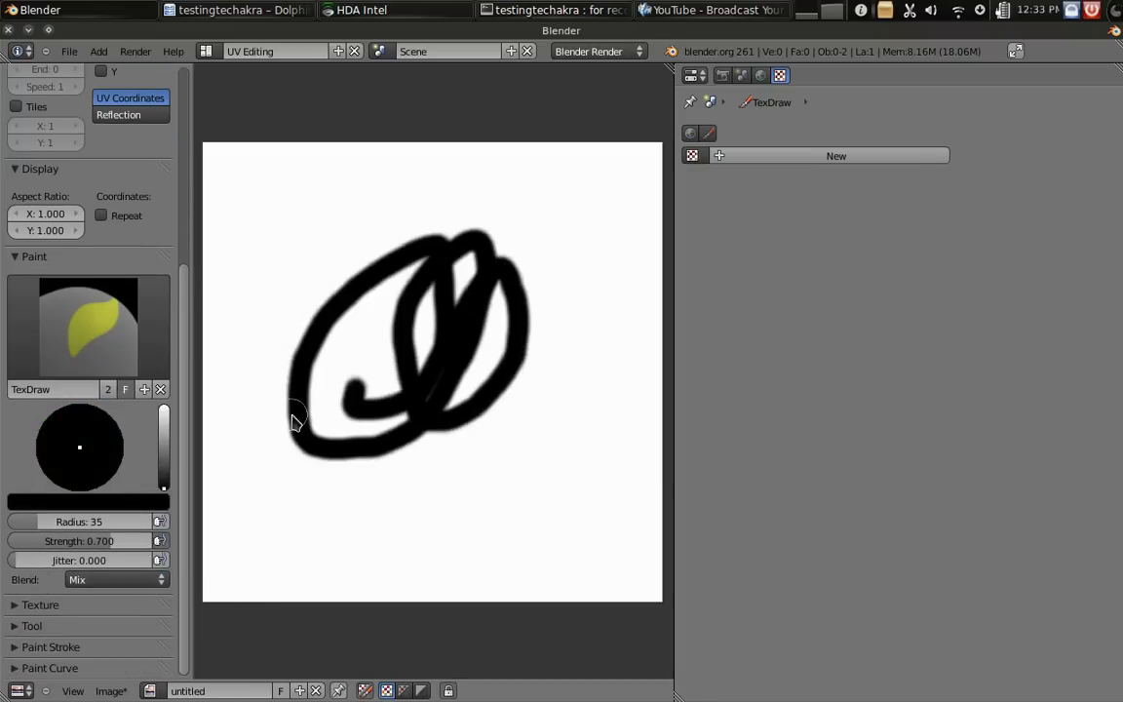
key(ctrl+z)
- Try the Soften and Draw brushes with black paint, then undo the test strokes
click(55, 609)
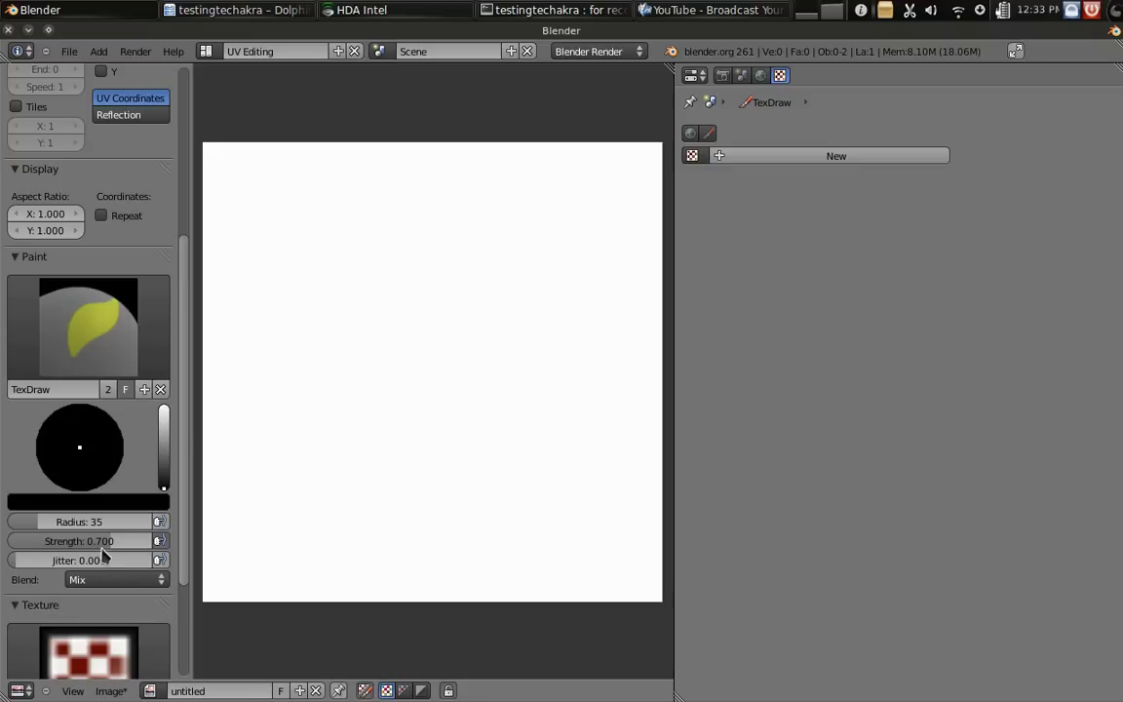
scroll(105, 395, down, 2)
click(87, 258)
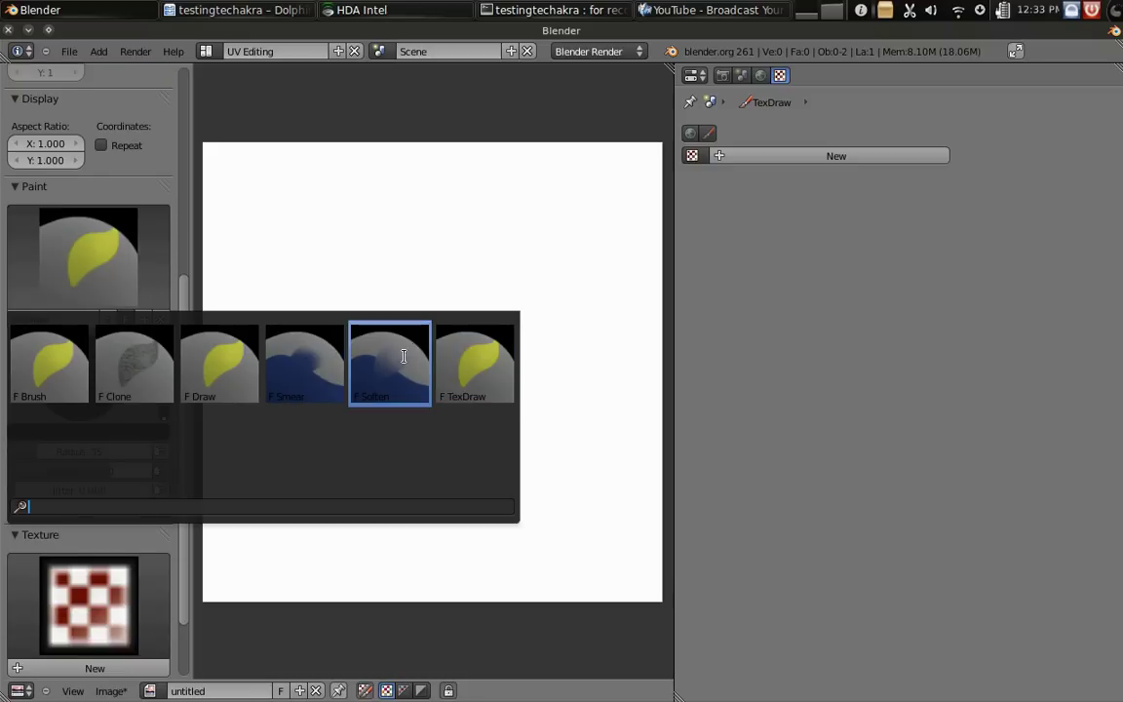
click(398, 351)
click(96, 265)
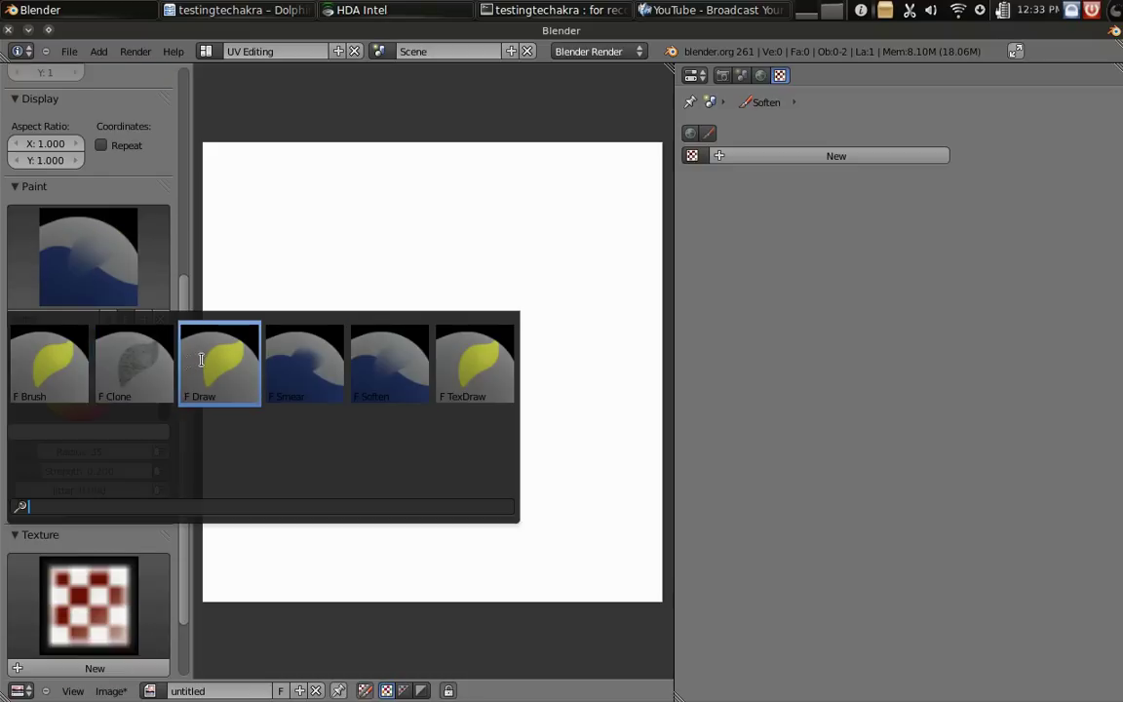
click(216, 363)
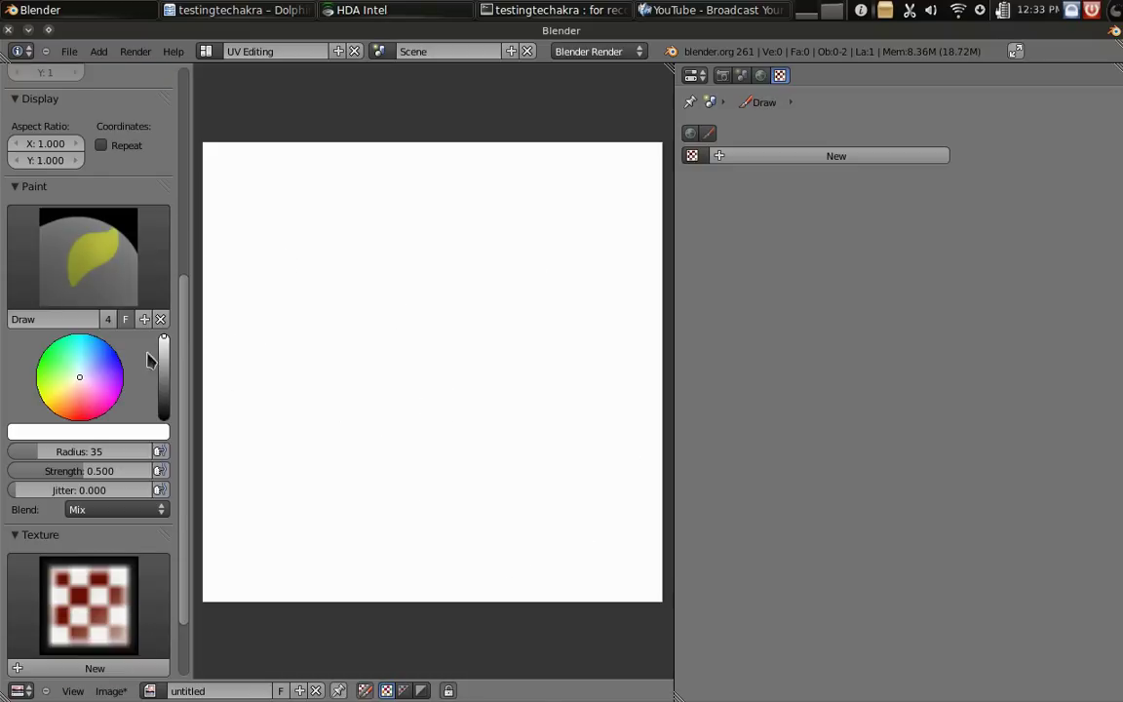
drag(163, 373, 168, 484)
mouse_move(438, 517)
mouse_down()
mouse_move(509, 351)
mouse_move(597, 247)
mouse_up()
key(alt+r)
- Select the Brush brush with black colour and clear the test stroke
click(156, 258)
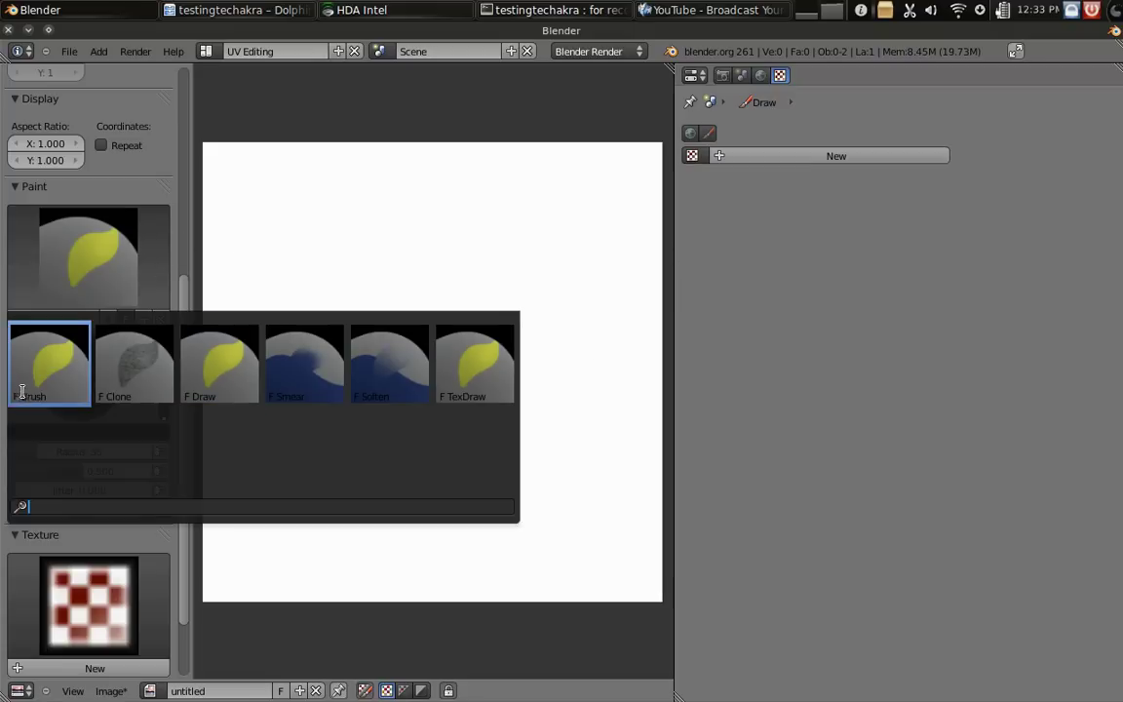
click(33, 354)
mouse_move(164, 403)
mouse_down()
mouse_move(164, 419)
mouse_move(470, 333)
mouse_move(346, 408)
mouse_up()
key(alt+r)
scroll(133, 534, down, 3)
scroll(134, 534, down, 1)
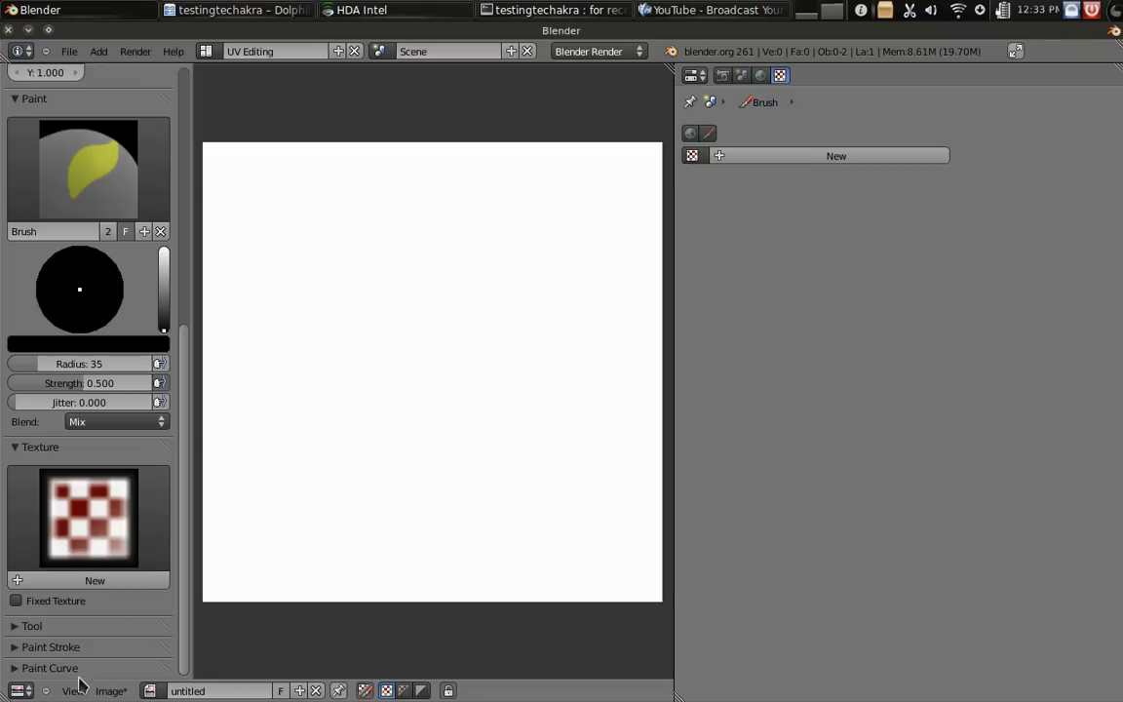
- Make the brush falloff curve much steeper and paint soft grey test strokes
click(78, 667)
scroll(145, 553, down, 5)
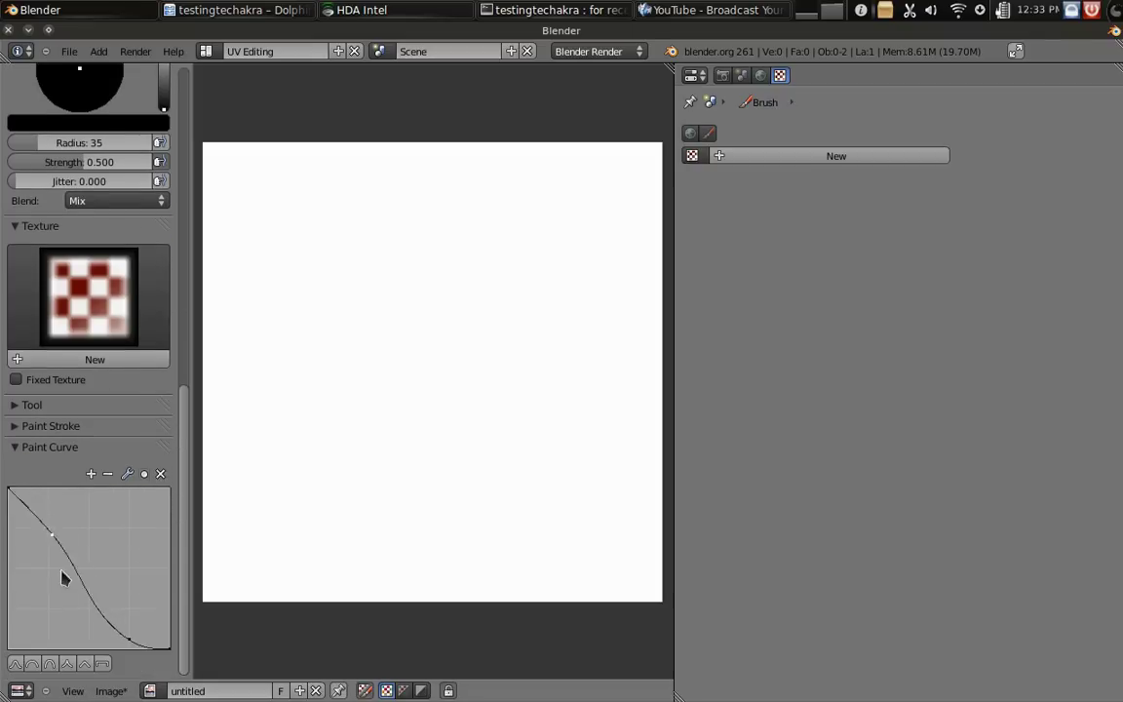
drag(61, 578, 61, 627)
mouse_move(250, 393)
mouse_down()
mouse_move(484, 185)
mouse_move(504, 390)
mouse_up()
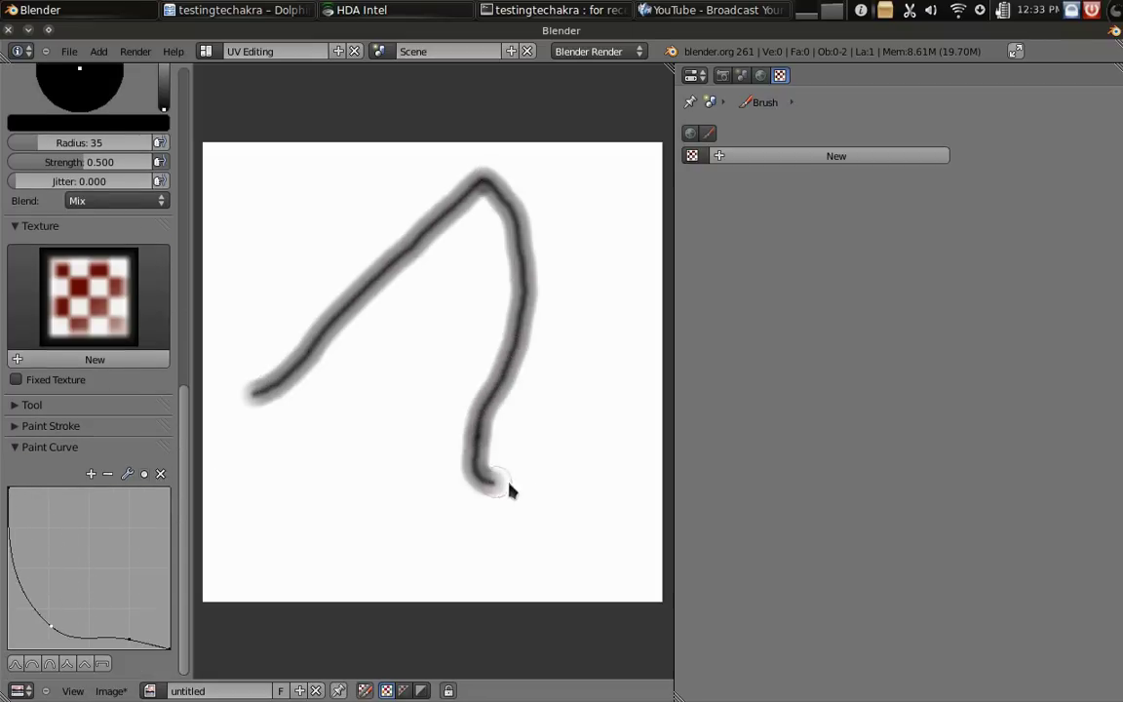
mouse_move(509, 488)
mouse_down()
mouse_move(530, 456)
mouse_move(593, 200)
mouse_move(618, 367)
mouse_move(572, 475)
mouse_move(507, 531)
mouse_move(422, 508)
mouse_move(400, 324)
mouse_move(407, 260)
mouse_move(484, 277)
mouse_move(385, 368)
mouse_up()
mouse_move(337, 451)
mouse_down()
mouse_move(185, 564)
mouse_move(379, 353)
mouse_move(336, 450)
mouse_up()
- Try bell and convex falloff curves, resetting the curve and undoing each test stroke
drag(131, 604, 141, 504)
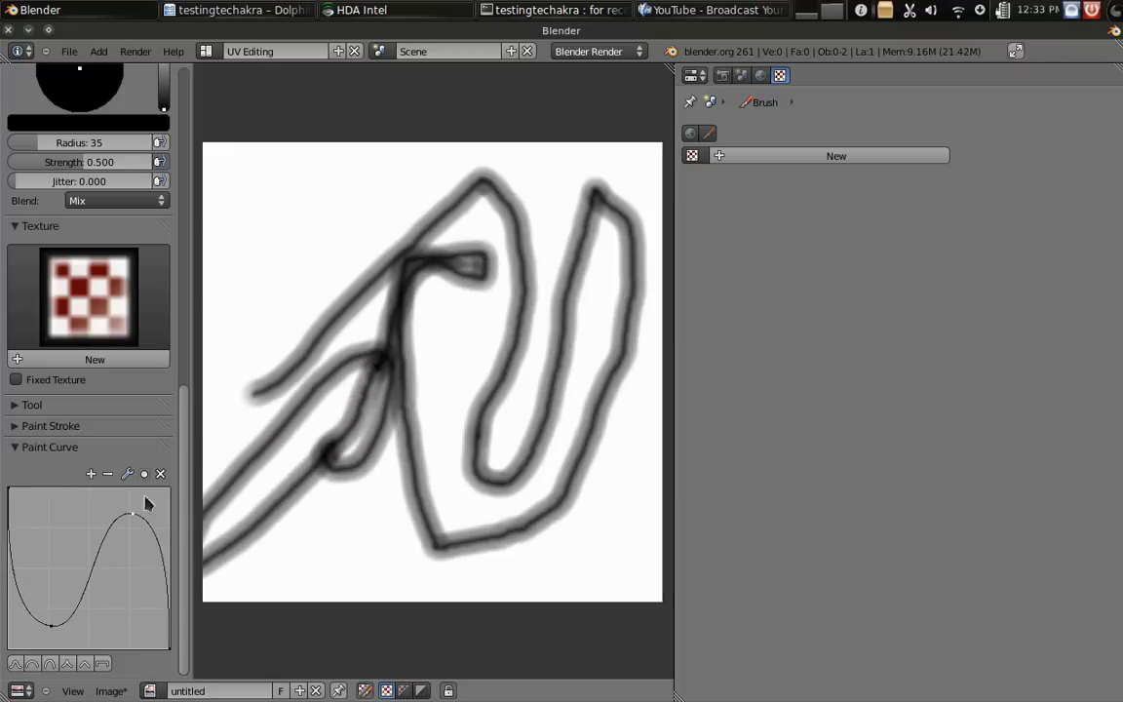
mouse_move(226, 495)
mouse_down()
mouse_move(380, 554)
mouse_move(598, 313)
mouse_move(517, 475)
mouse_up()
drag(432, 281, 436, 287)
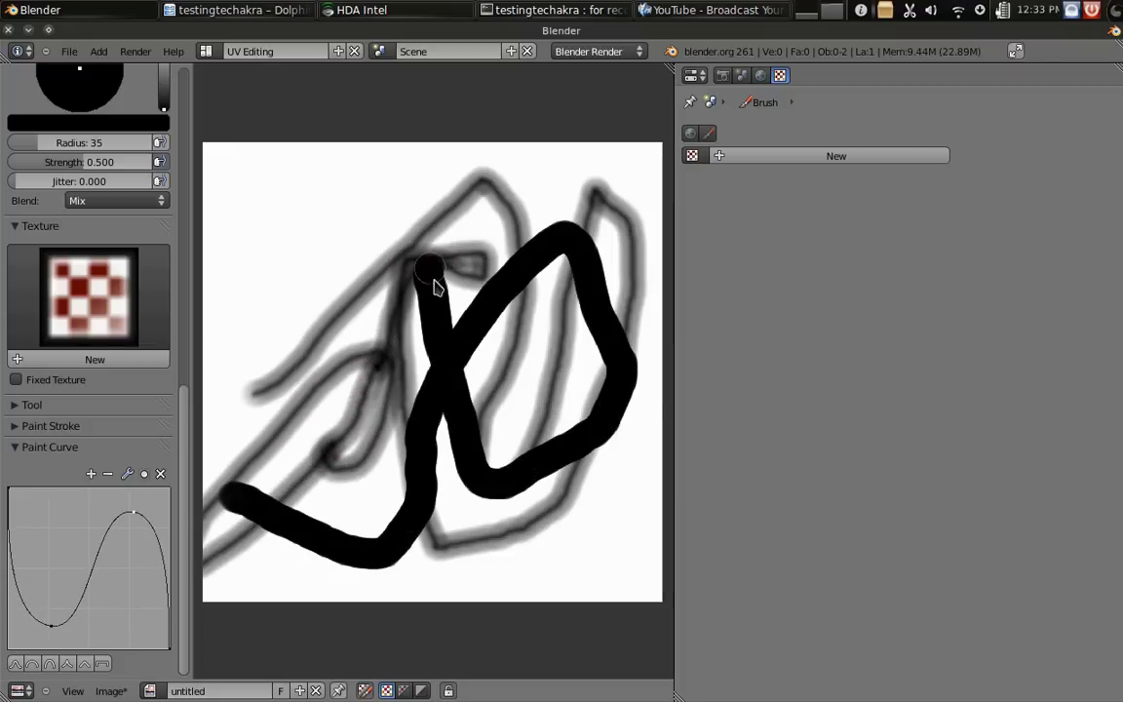
key(ctrl+z)
key(ctrl+z)
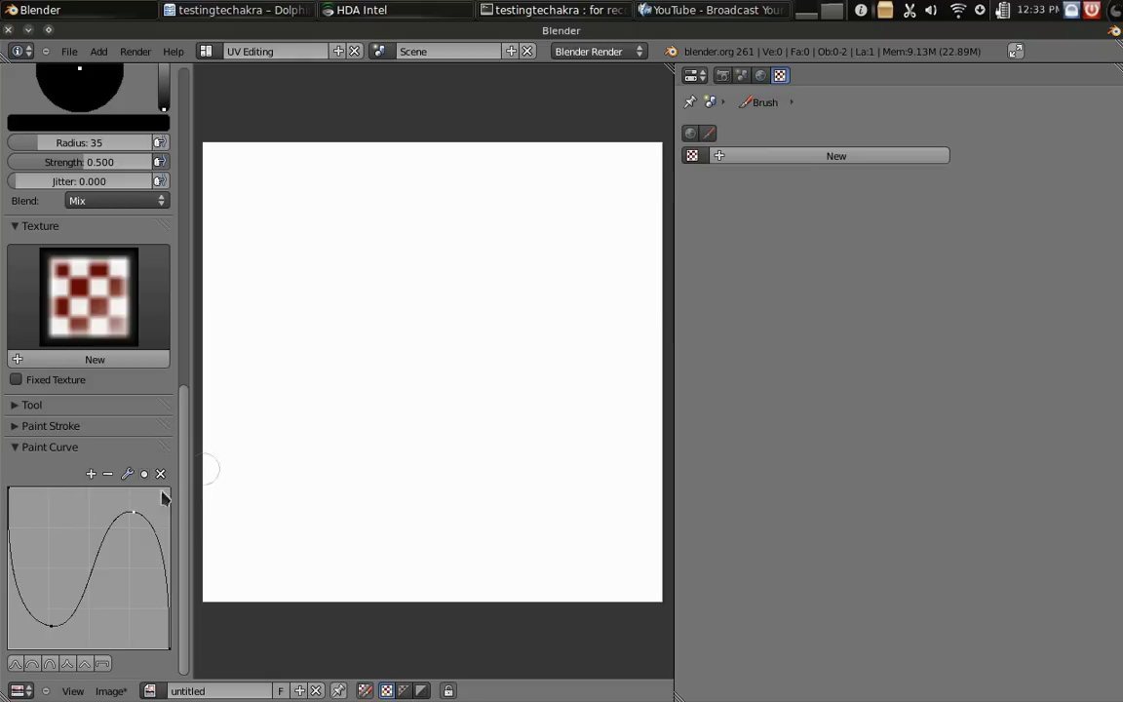
click(163, 475)
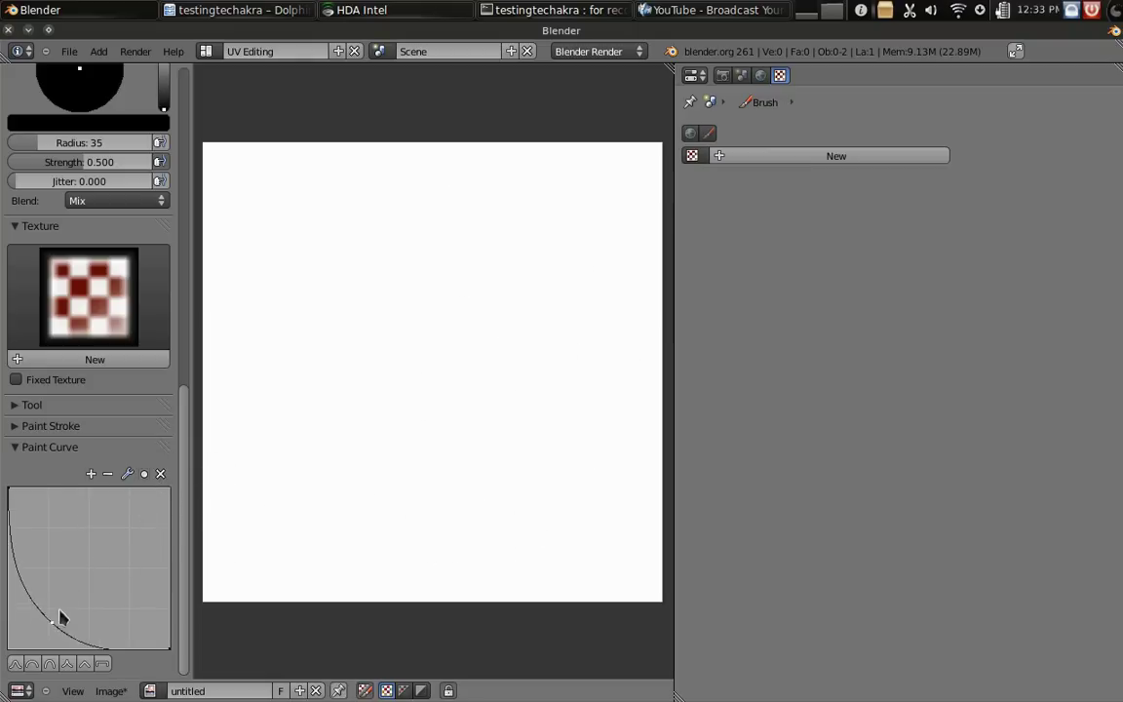
mouse_move(59, 616)
mouse_down()
mouse_move(74, 505)
mouse_move(97, 560)
mouse_up()
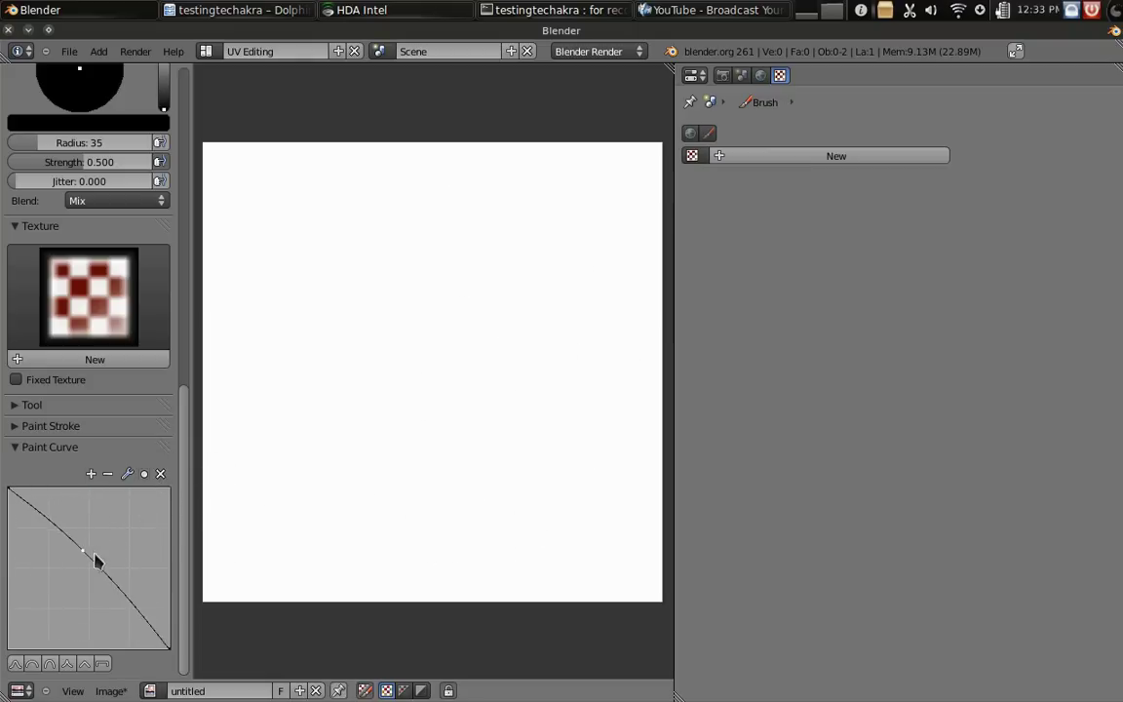
mouse_move(362, 349)
mouse_down()
mouse_move(331, 507)
mouse_move(458, 322)
mouse_move(532, 367)
mouse_up()
key(ctrl+z)
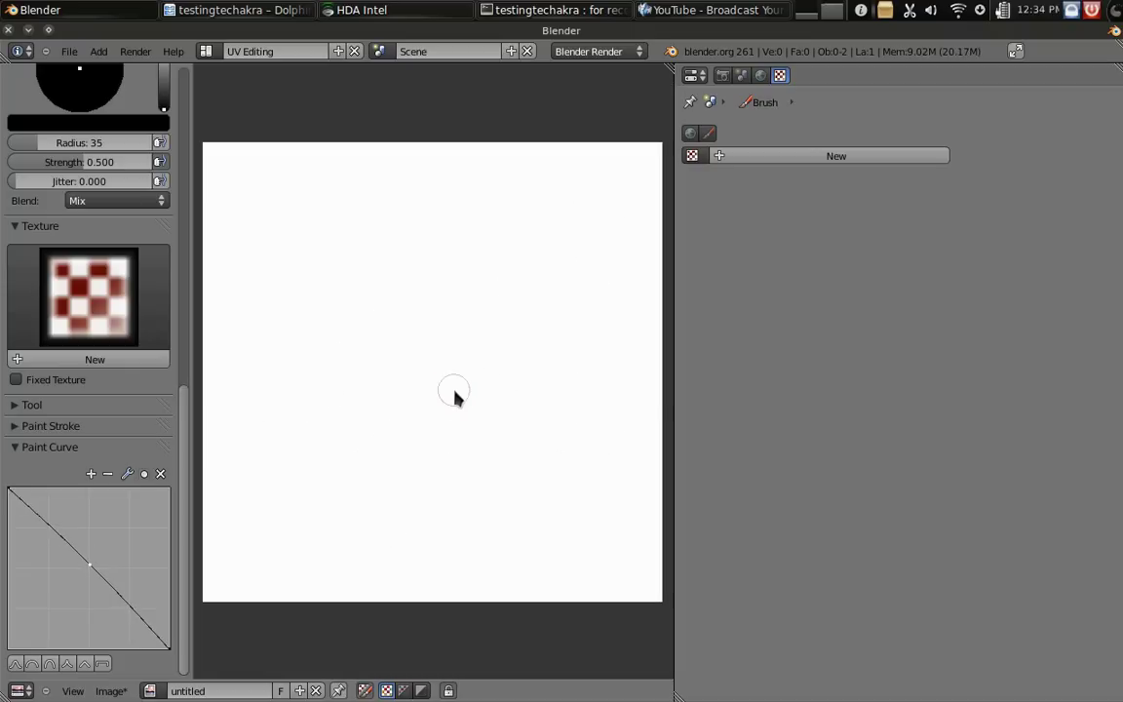
- Give the brush a new Clouds texture and paint a textured test stroke
scroll(136, 156, up, 5)
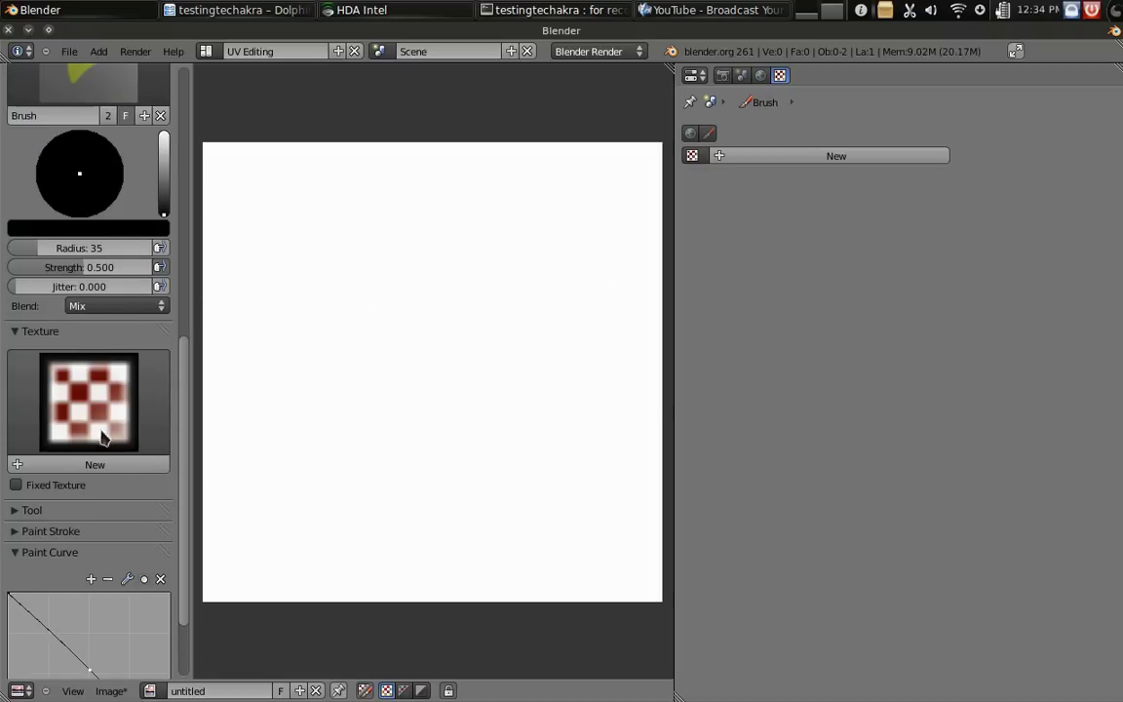
click(119, 467)
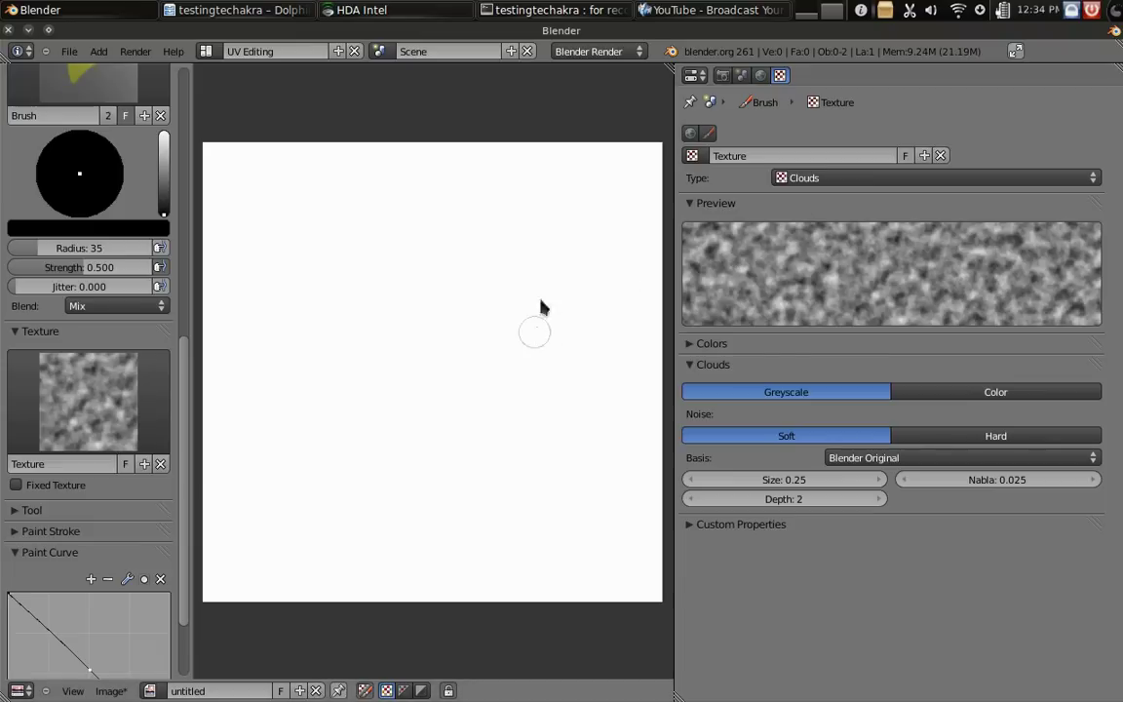
drag(478, 339, 434, 400)
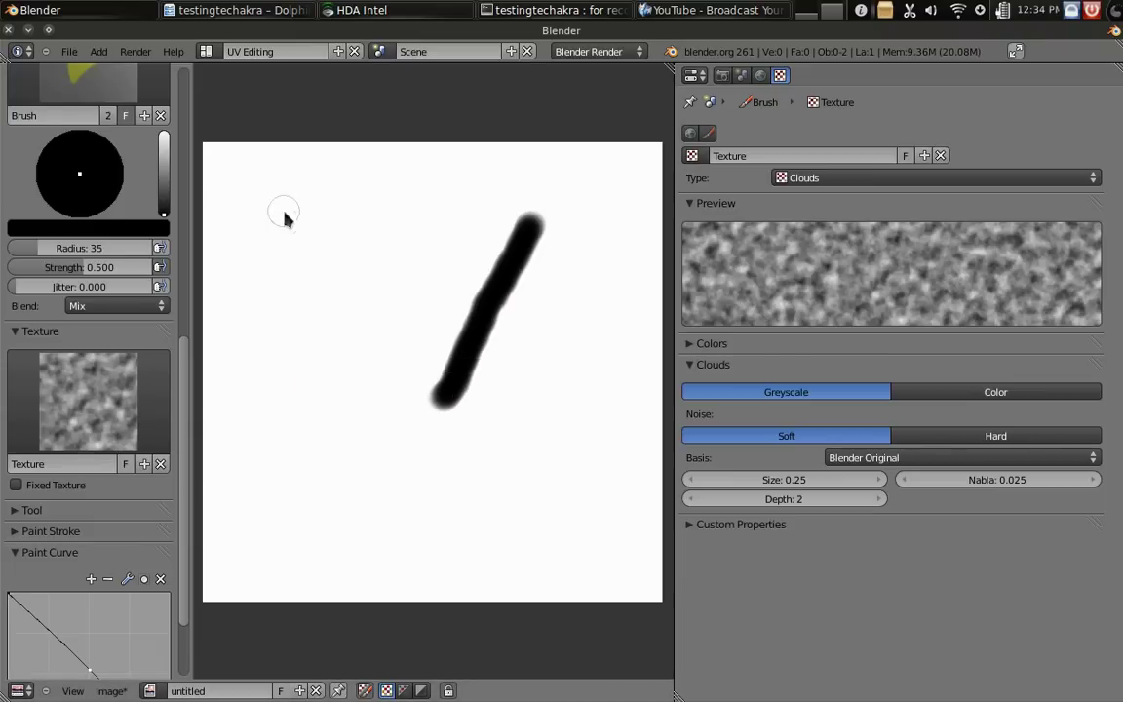
- Undo the textured stroke, reselect the Brush brush, and undo another diagonal test stroke
key(ctrl+z)
click(152, 94)
click(61, 156)
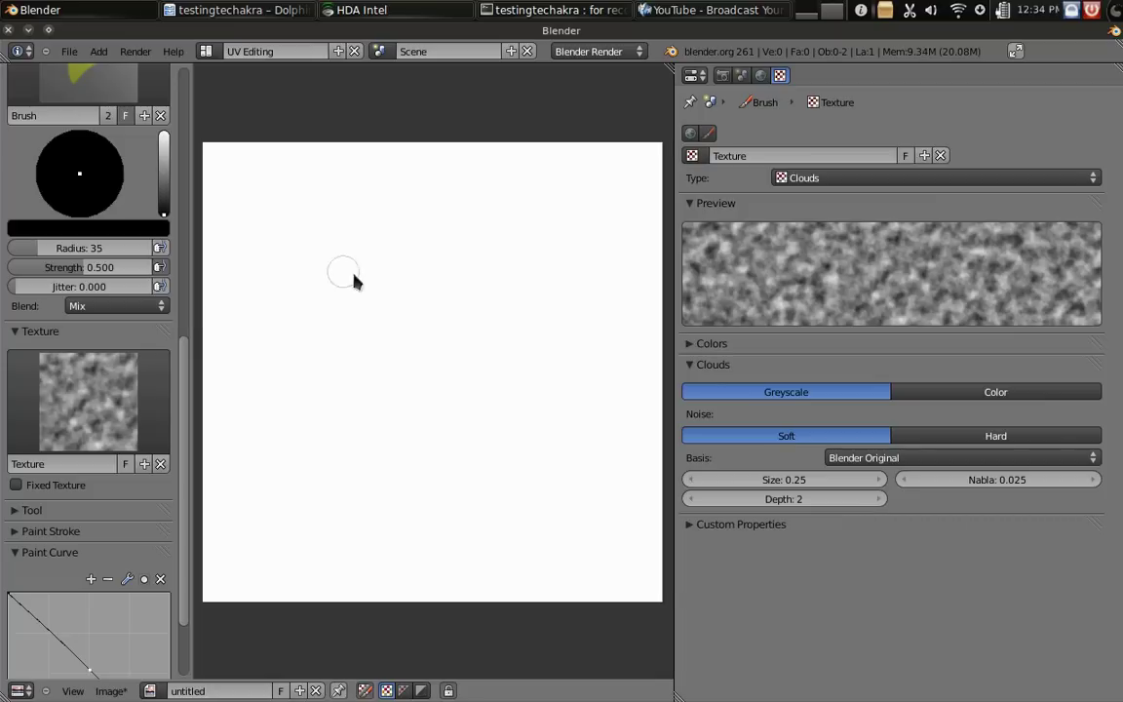
mouse_move(353, 288)
mouse_down()
mouse_move(549, 503)
mouse_move(589, 332)
mouse_up()
key(ctrl+z)
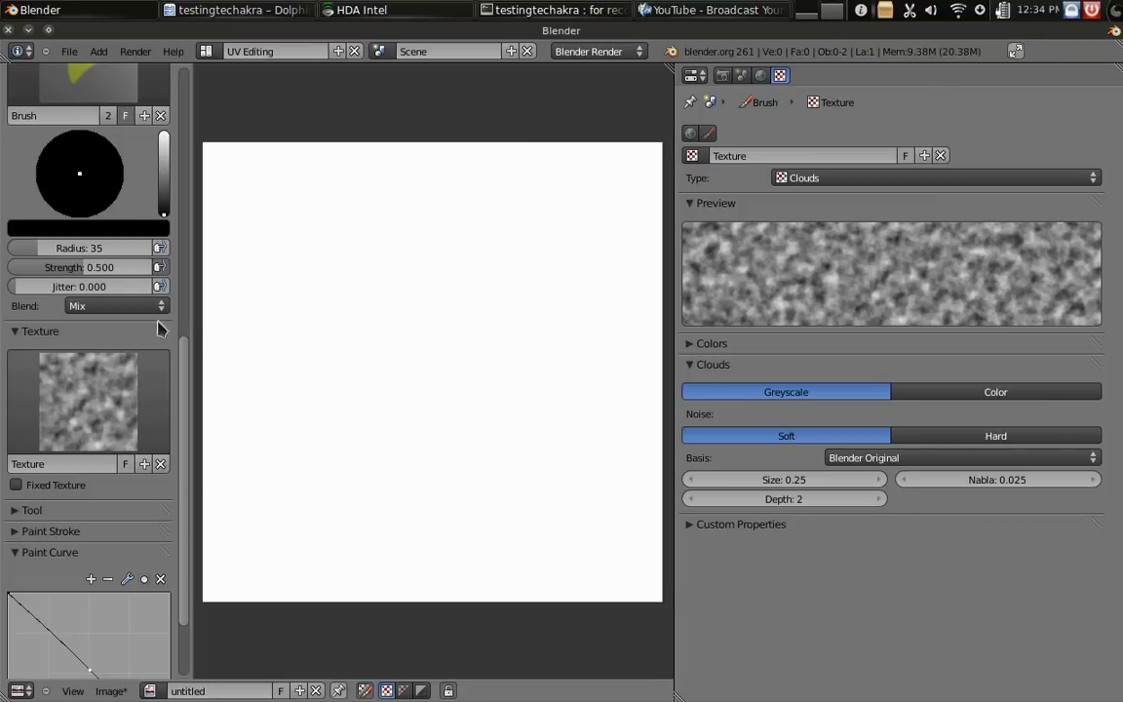
- Unlink the Clouds texture from the brush
click(940, 156)
scroll(86, 593, down, 2)
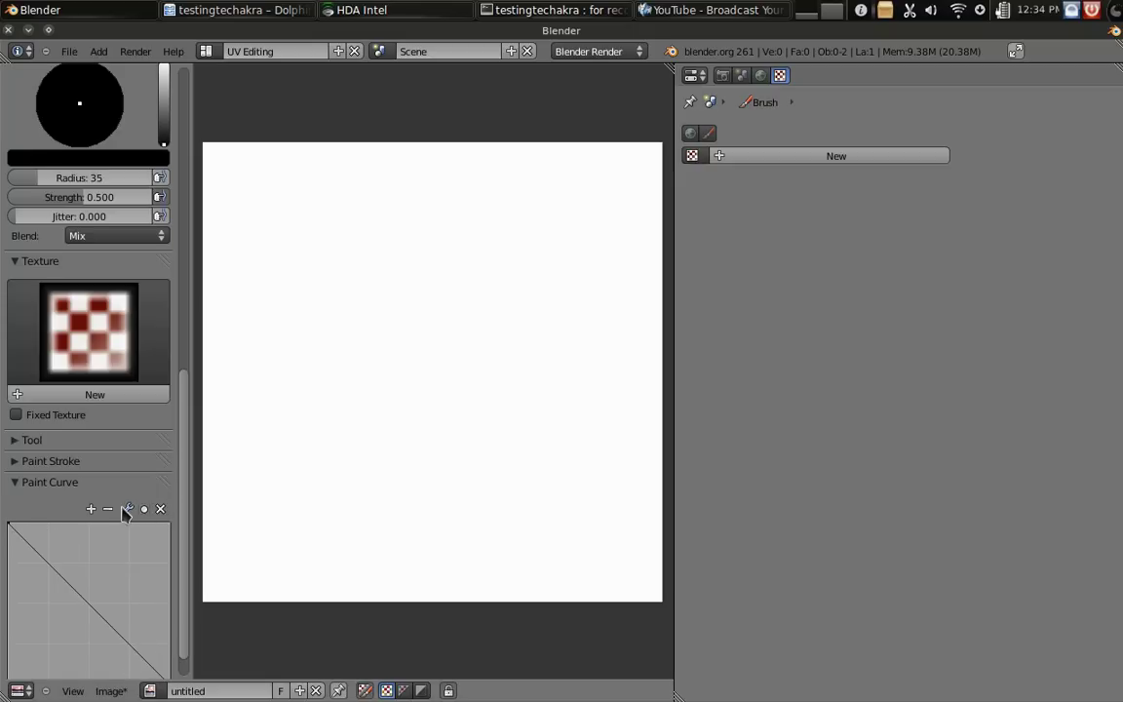
scroll(86, 482, up, 3)
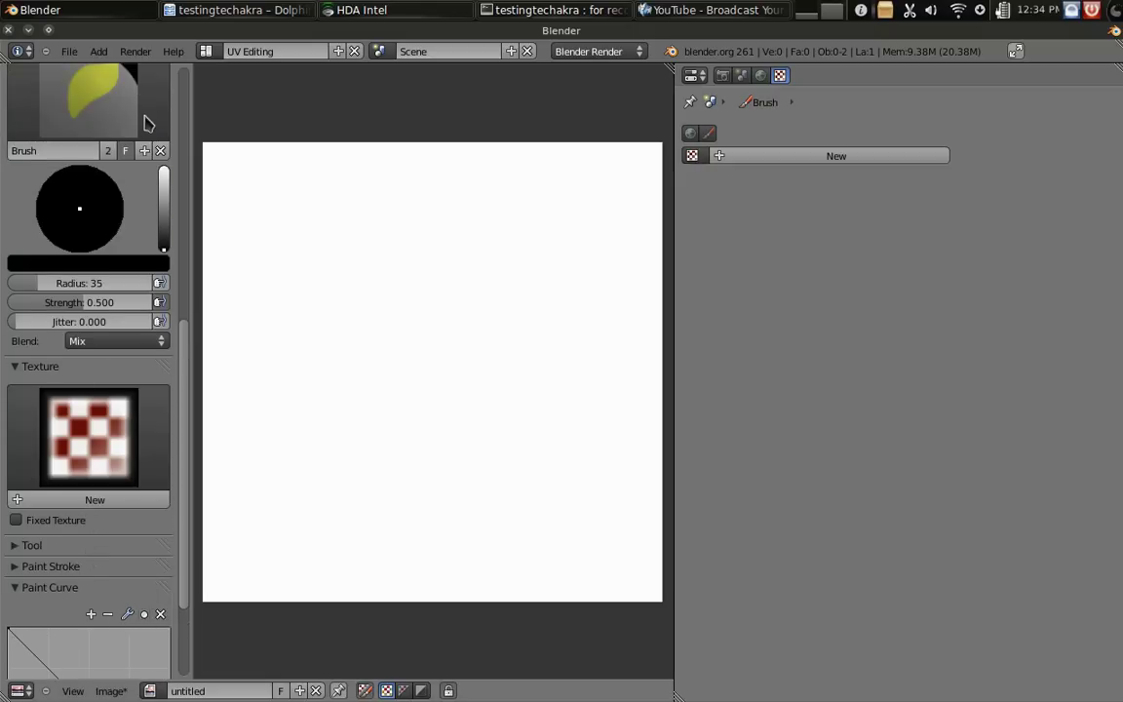
- Start a new file in the UV Editing layout with a white 1024×1024 image named untitled
click(69, 52)
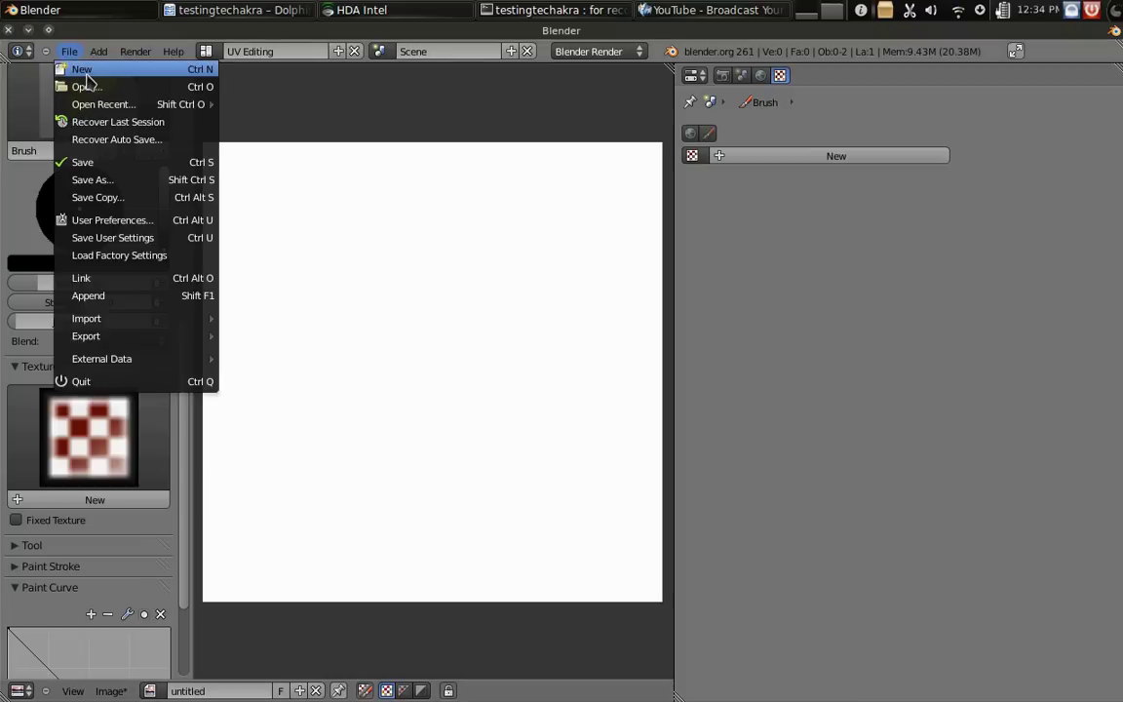
click(78, 69)
click(206, 51)
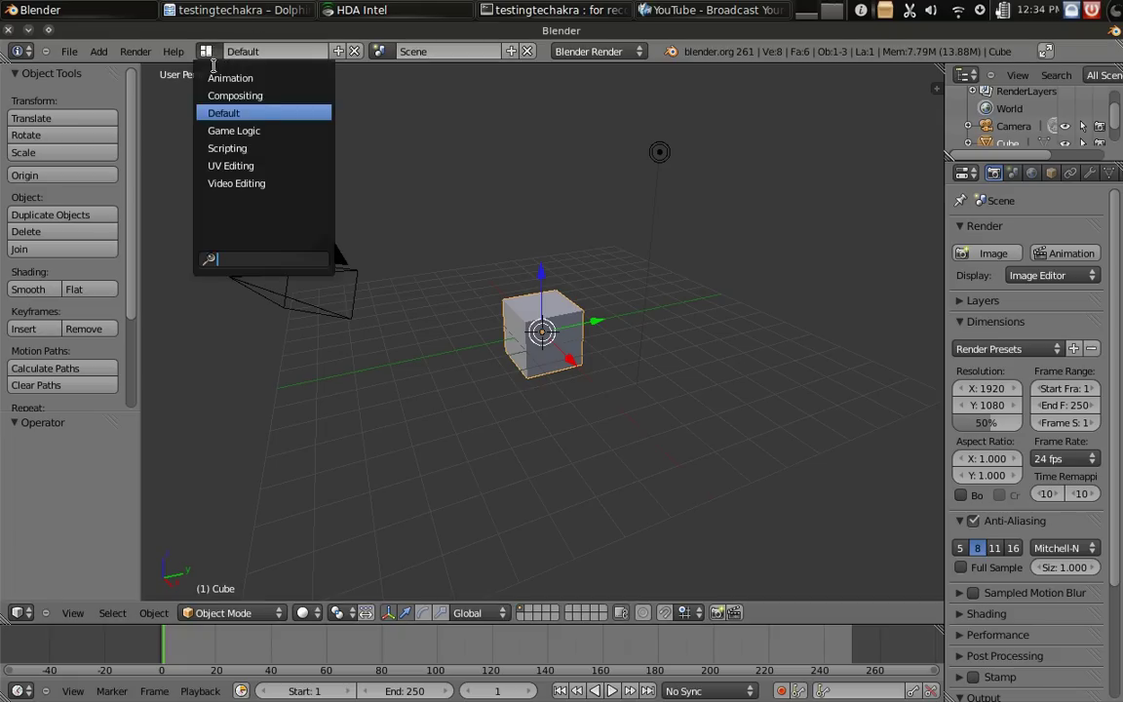
click(232, 165)
click(221, 691)
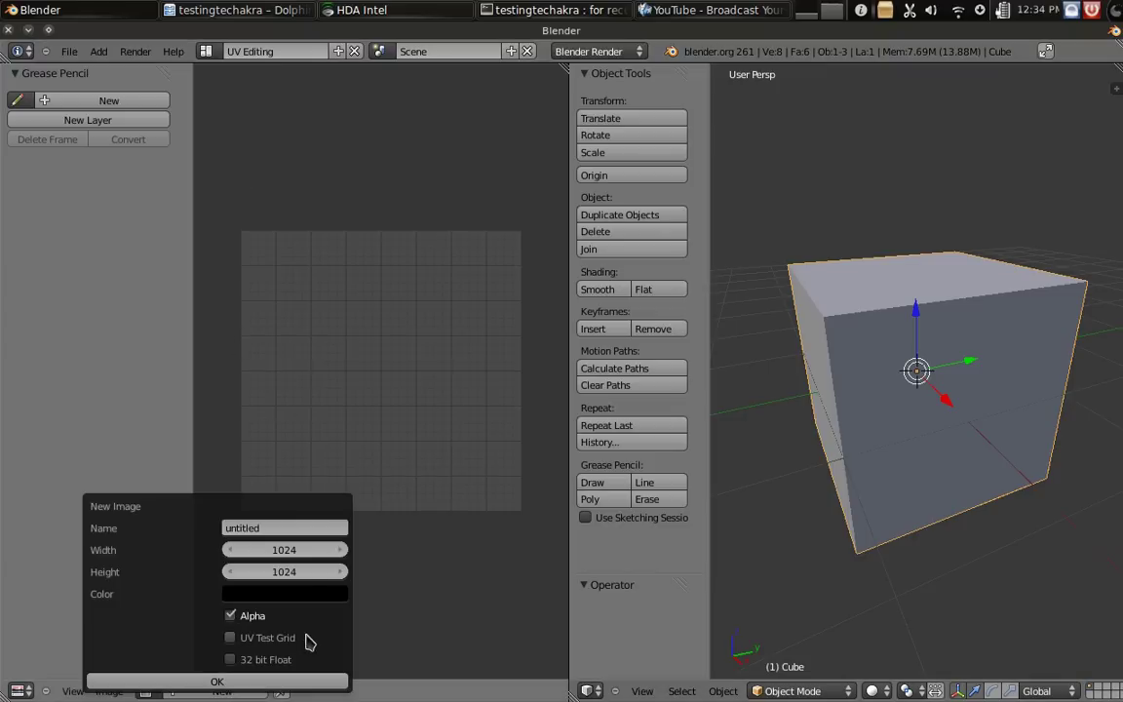
click(302, 594)
drag(375, 417, 389, 251)
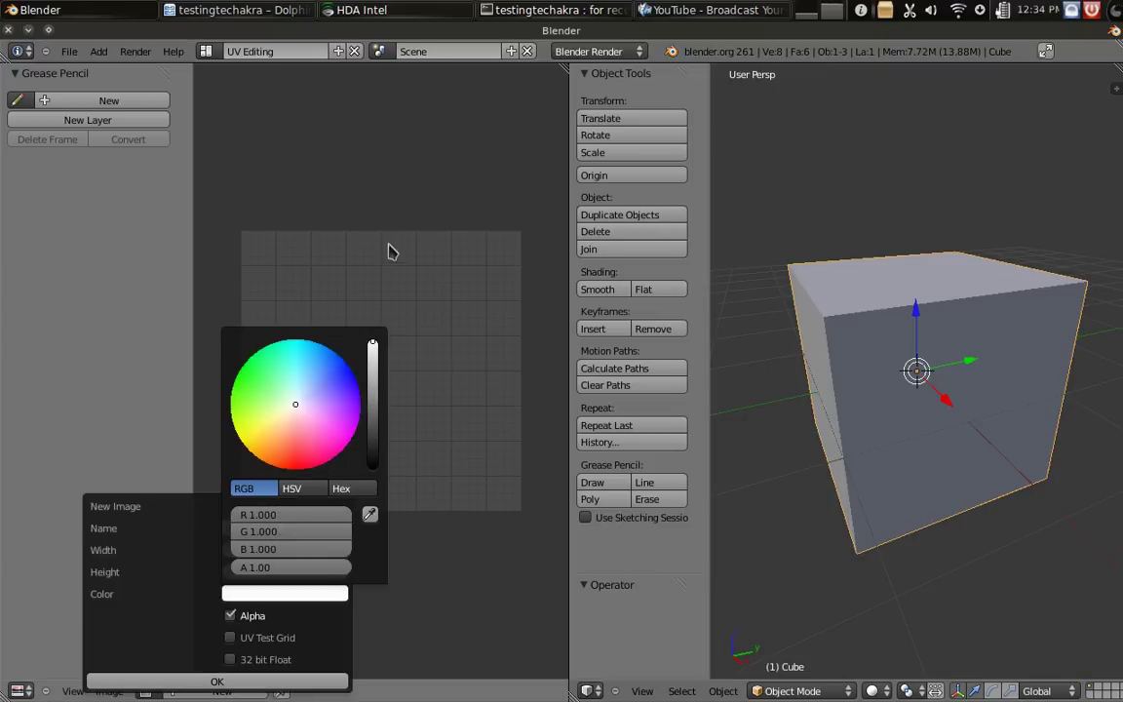
click(343, 679)
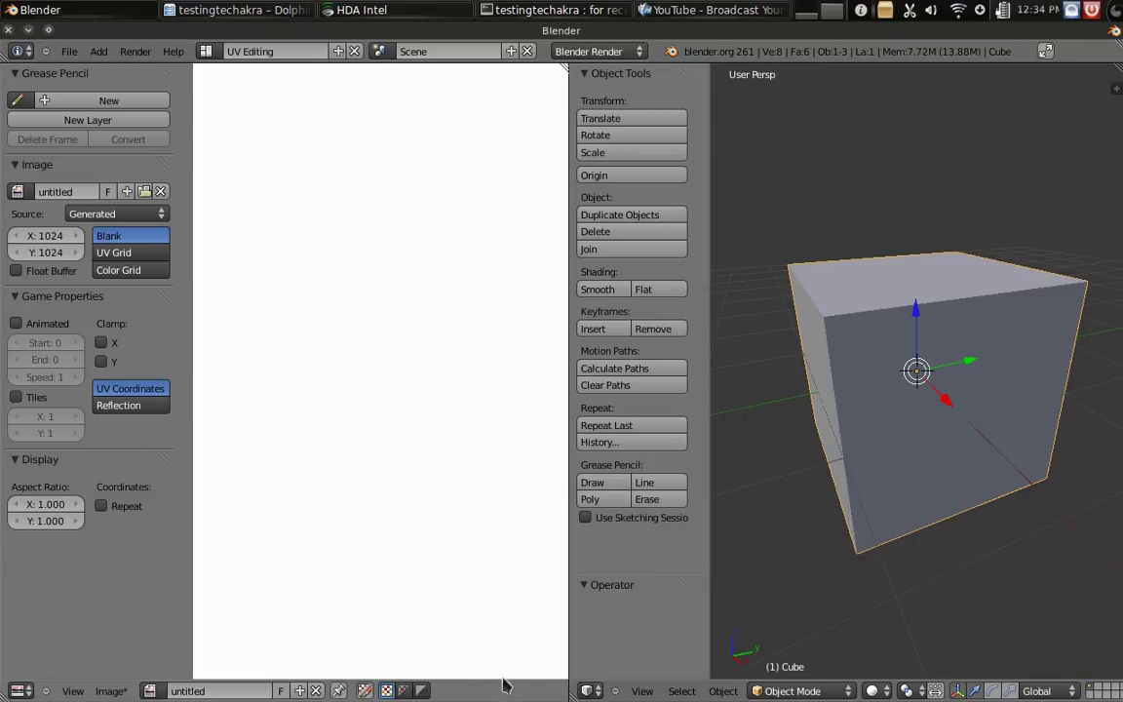
- Turn the 3D area into a Properties editor on the Texture tab and widen the canvas
click(590, 690)
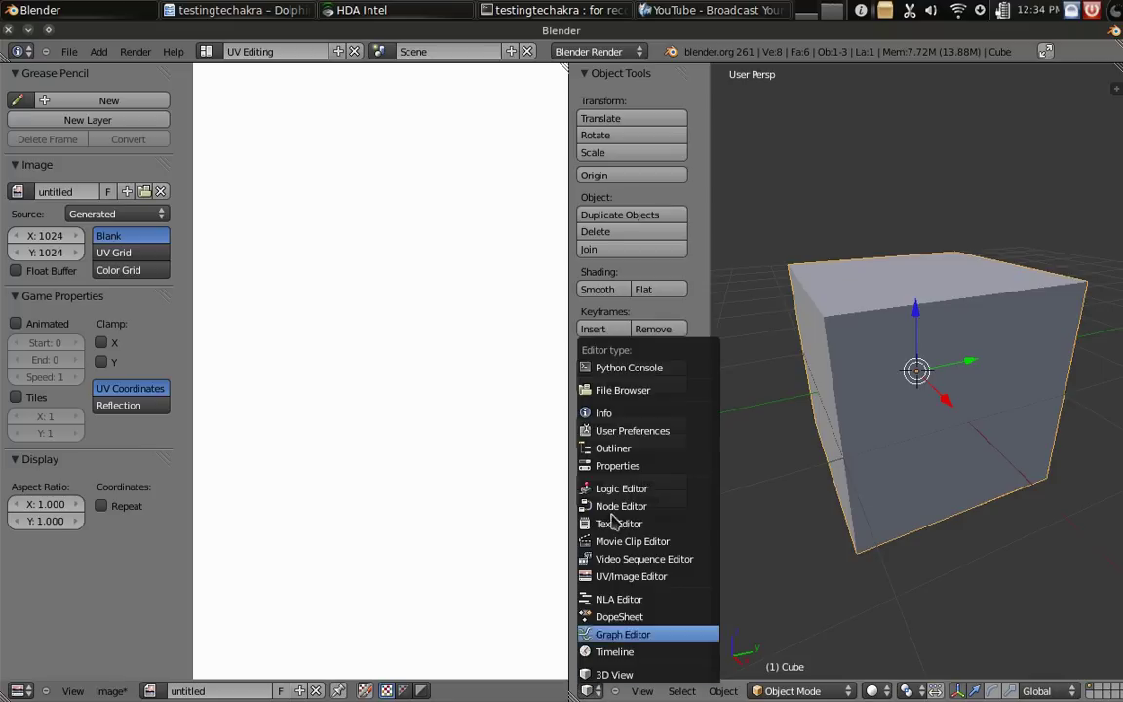
click(651, 467)
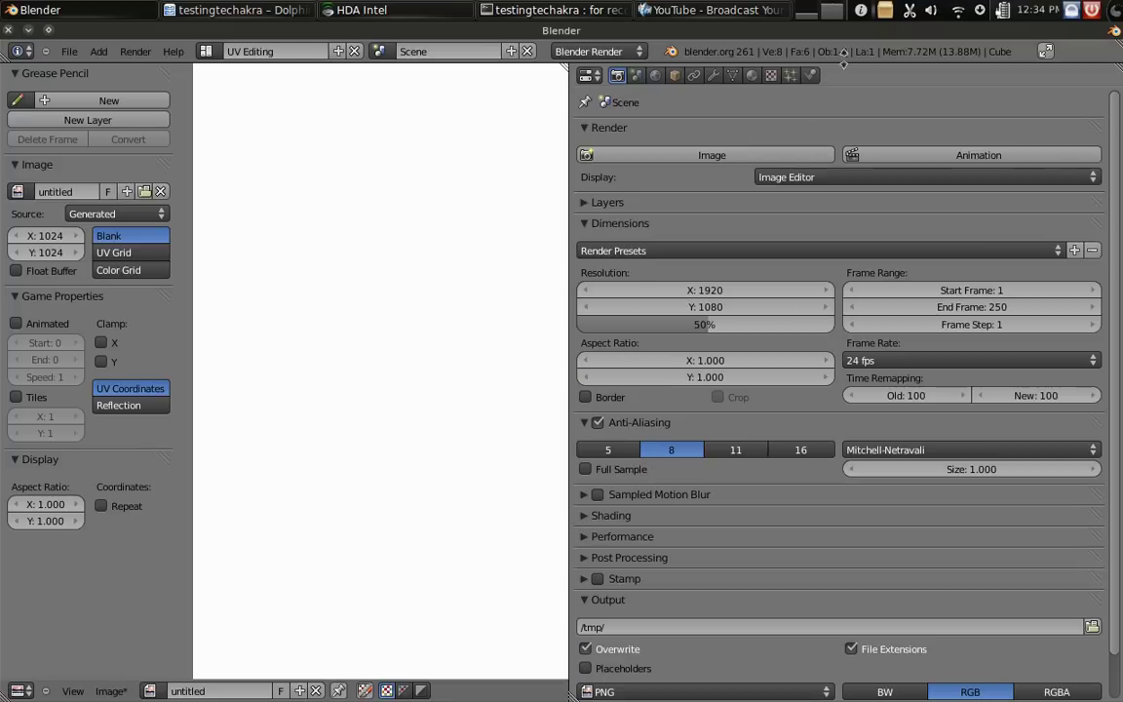
click(769, 76)
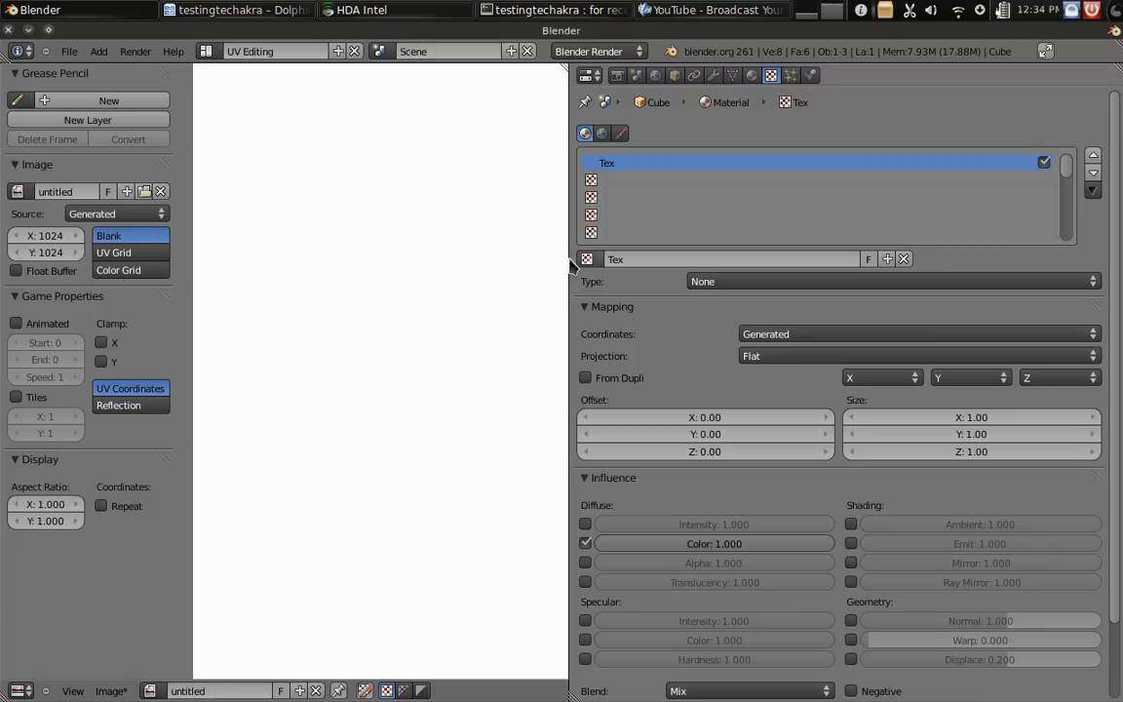
drag(570, 259, 694, 256)
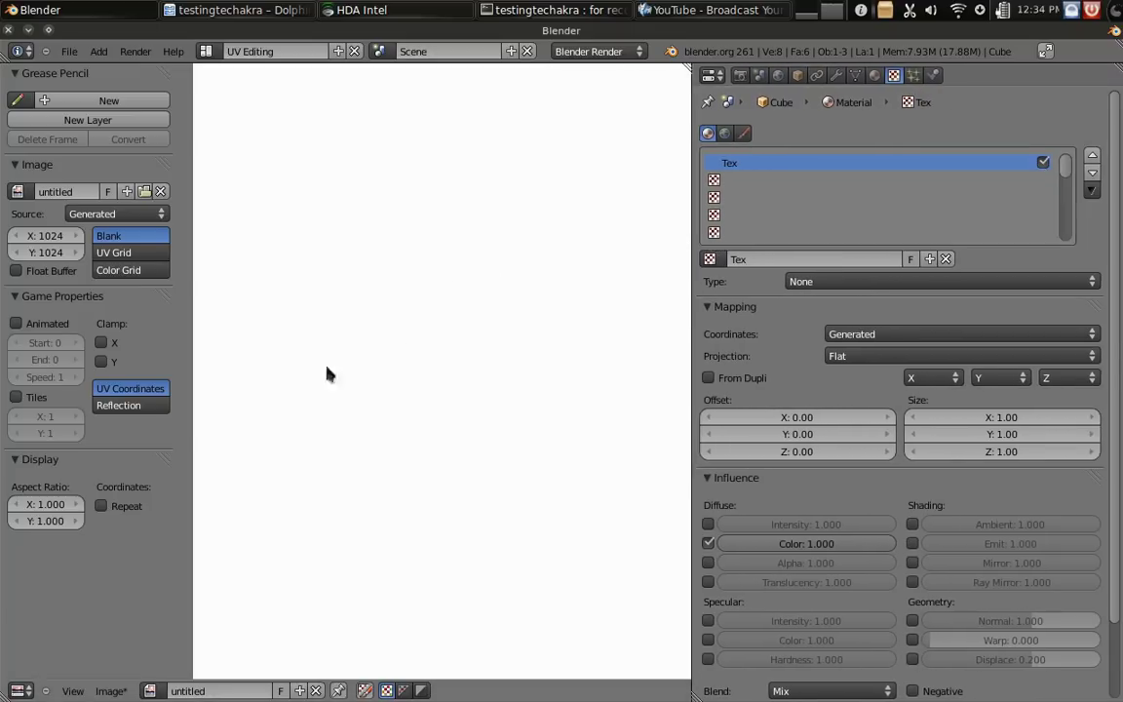
- Enable image painting with the Brush preset, black colour and a new brush texture
click(368, 691)
scroll(22, 521, down, 5)
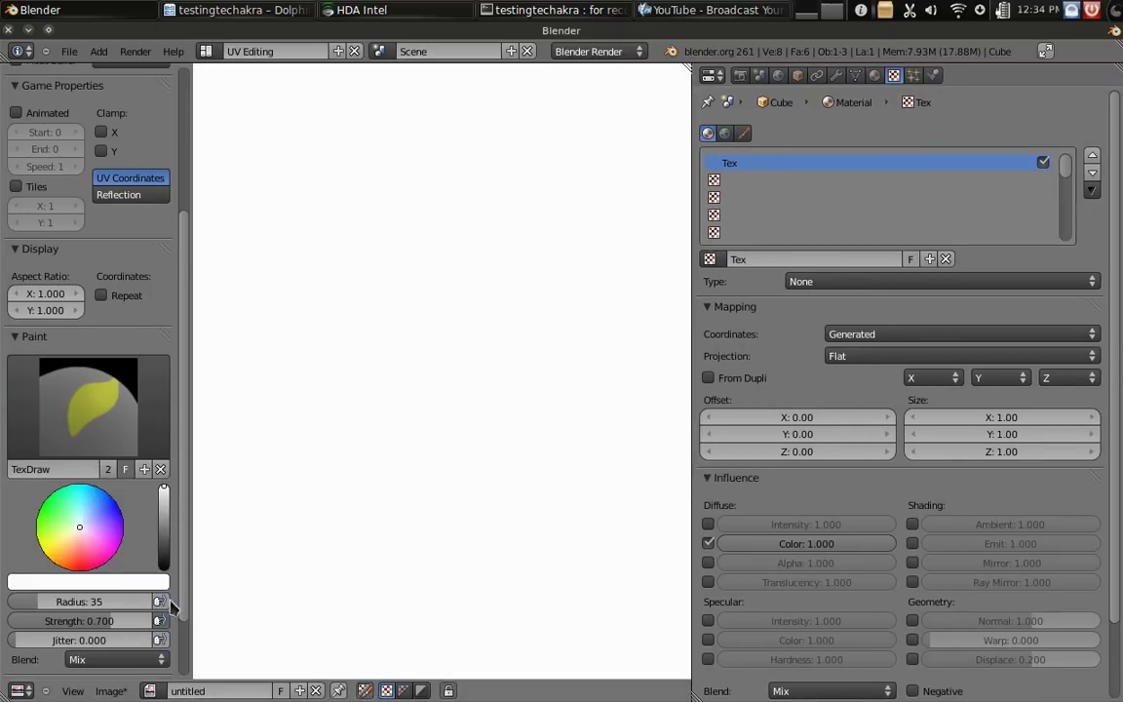
scroll(171, 607, down, 3)
click(88, 326)
click(56, 434)
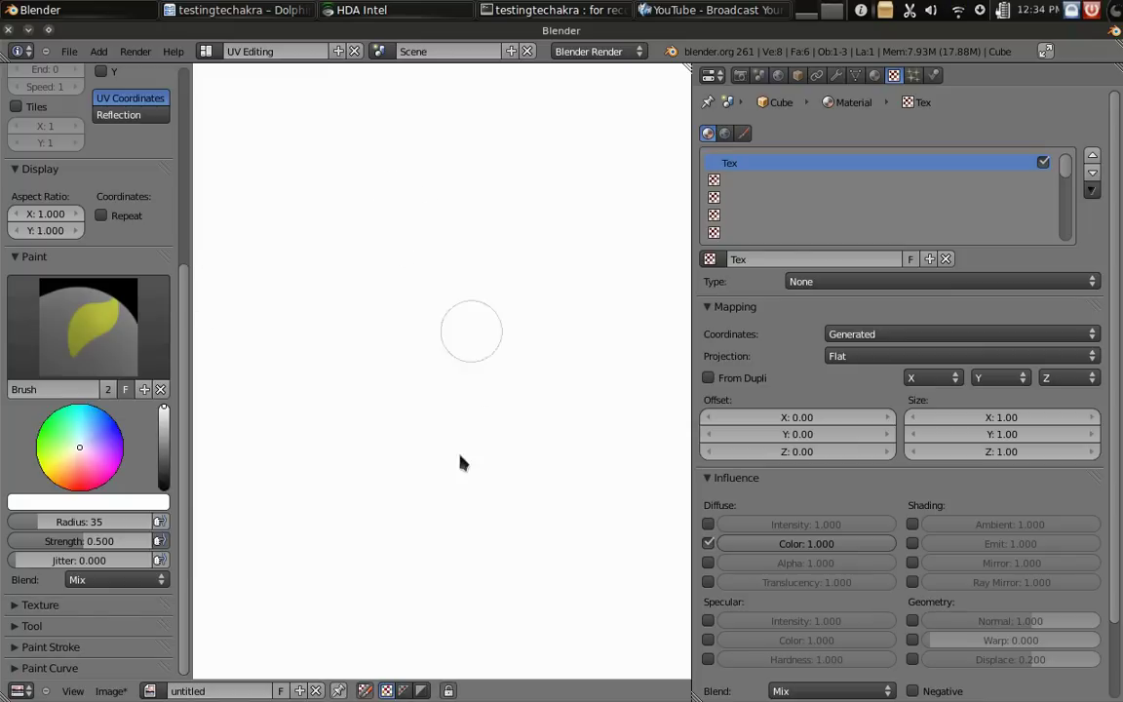
click(165, 475)
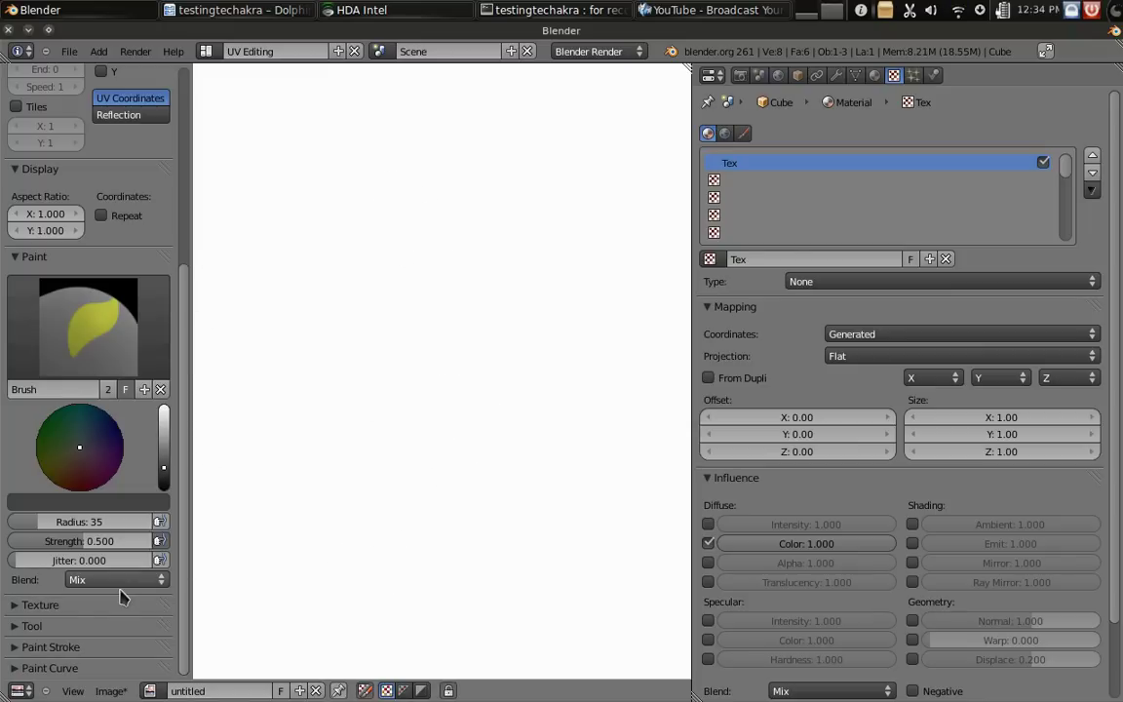
click(102, 606)
scroll(103, 610, down, 4)
click(97, 598)
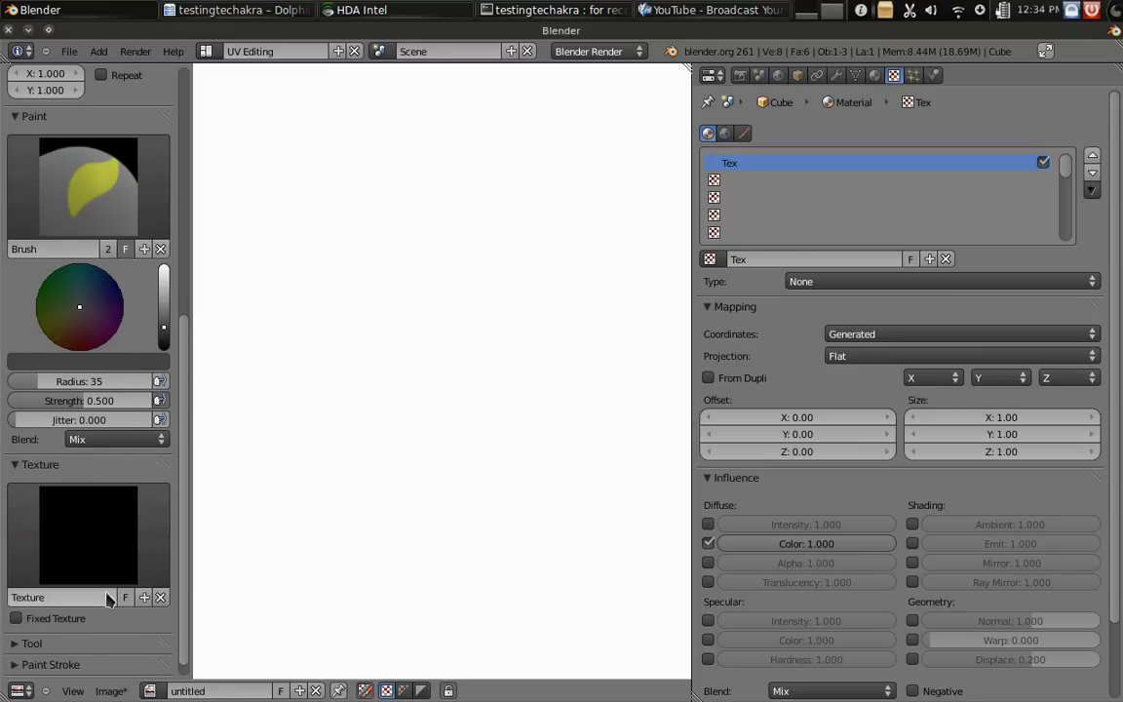
- Paint black, white and cloud-textured test strokes, then undo them all
mouse_move(397, 404)
mouse_down()
mouse_move(504, 444)
mouse_move(427, 529)
mouse_move(610, 197)
mouse_move(494, 181)
mouse_move(320, 249)
mouse_move(270, 363)
mouse_up()
drag(163, 312, 171, 278)
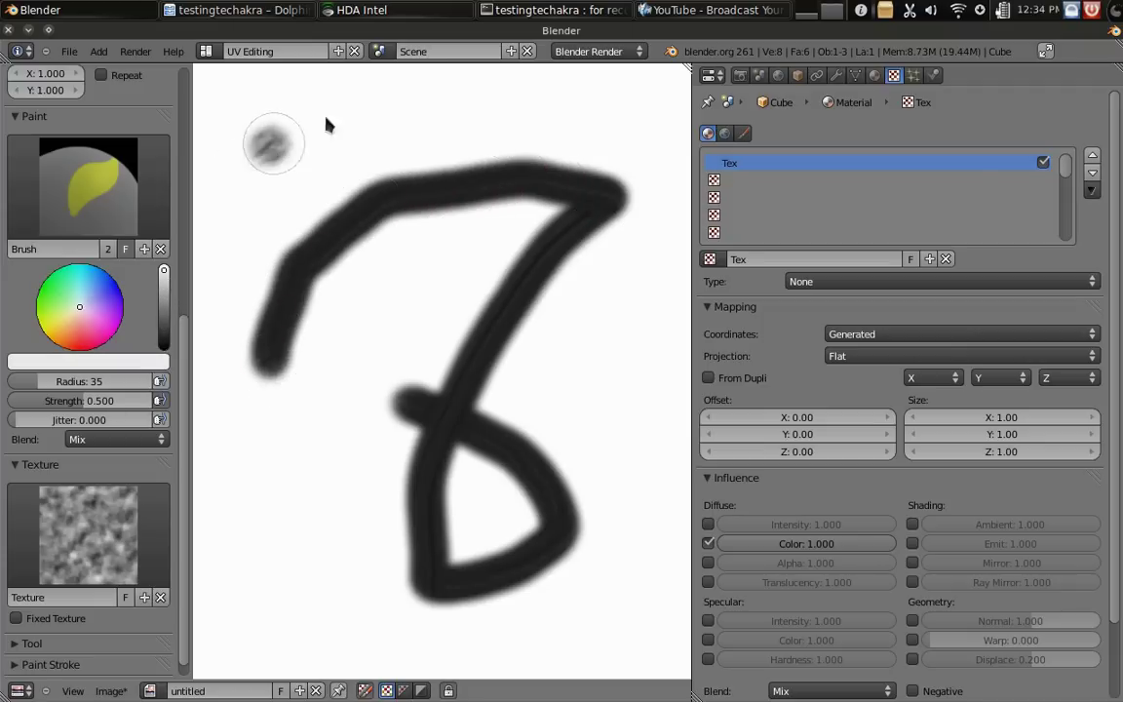
mouse_move(255, 148)
mouse_down()
mouse_move(482, 83)
mouse_move(647, 394)
mouse_up()
mouse_move(643, 473)
mouse_down()
mouse_move(487, 597)
mouse_move(514, 195)
mouse_move(567, 494)
mouse_move(544, 190)
mouse_move(380, 224)
mouse_move(293, 268)
mouse_up()
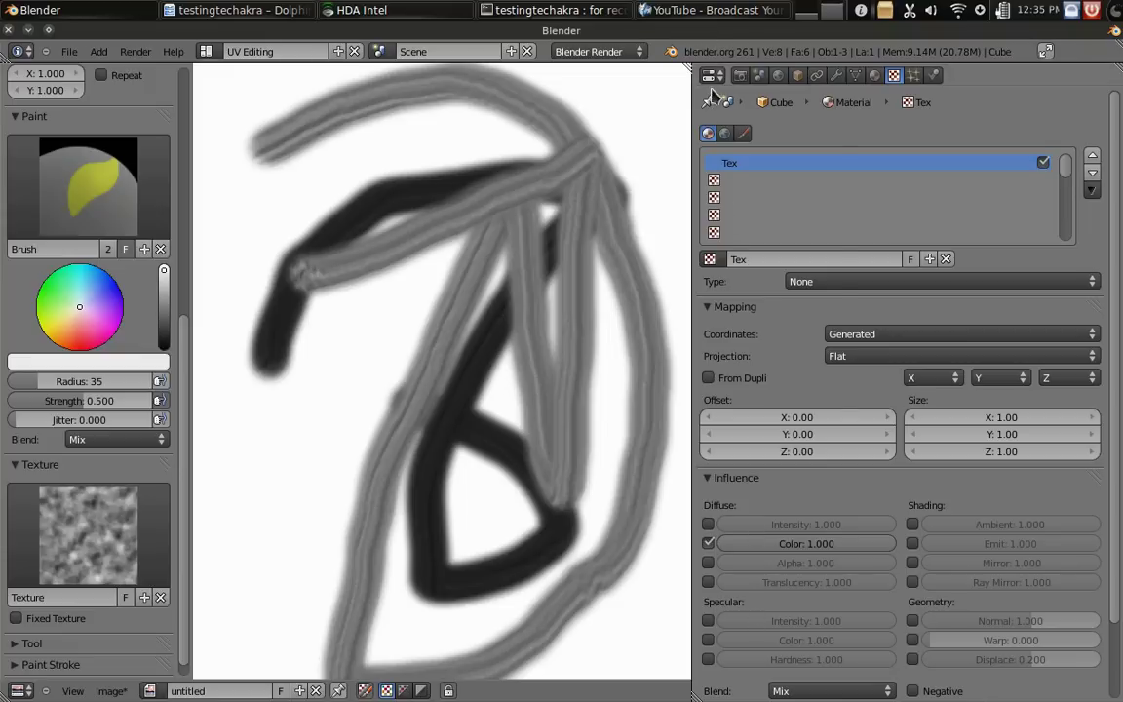
click(713, 75)
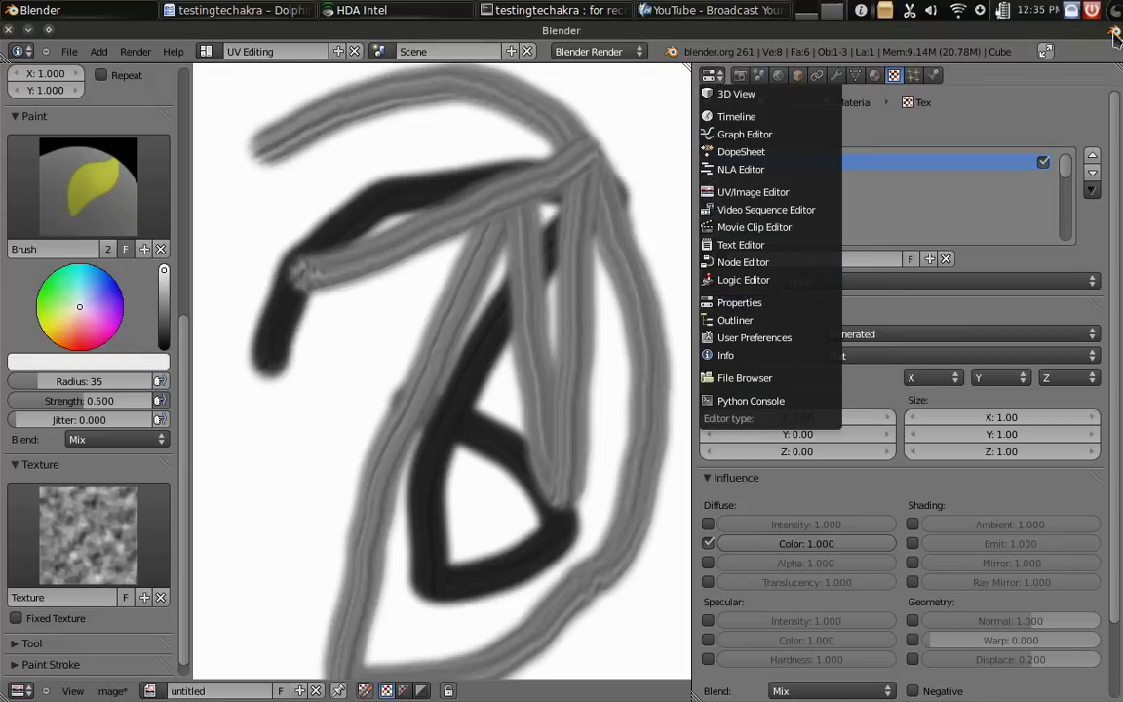
mouse_move(689, 149)
mouse_down()
mouse_move(575, 273)
mouse_move(497, 259)
mouse_up()
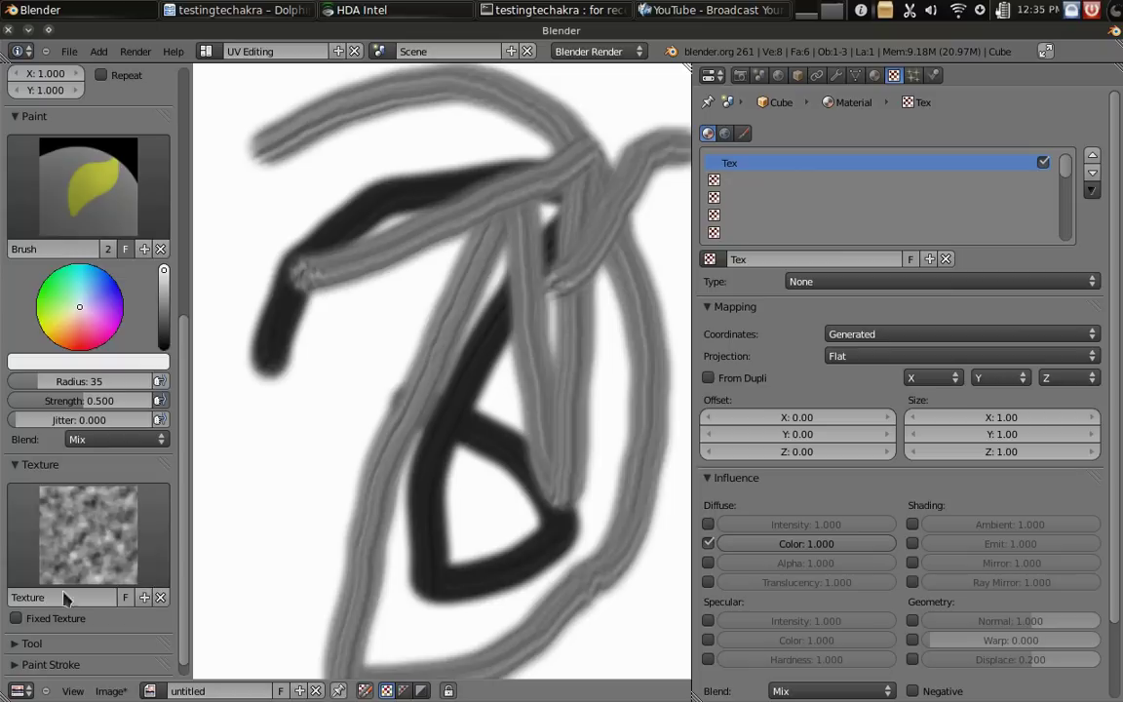
mouse_move(383, 137)
mouse_down()
mouse_move(482, 492)
mouse_move(331, 535)
mouse_move(375, 331)
mouse_move(468, 117)
mouse_move(585, 283)
mouse_move(293, 351)
mouse_move(341, 482)
mouse_up()
drag(440, 478, 590, 450)
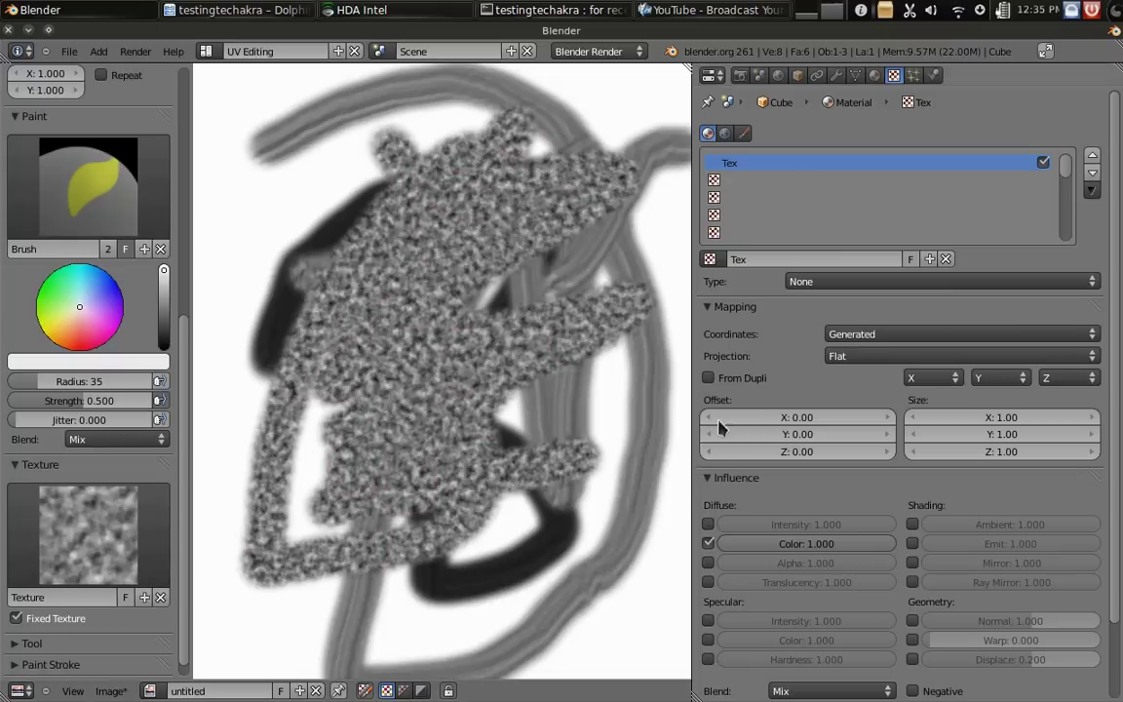
key(ctrl+z)
key(ctrl+z)
key(ctrl+z)
key(ctrl+z)
key(ctrl+z)
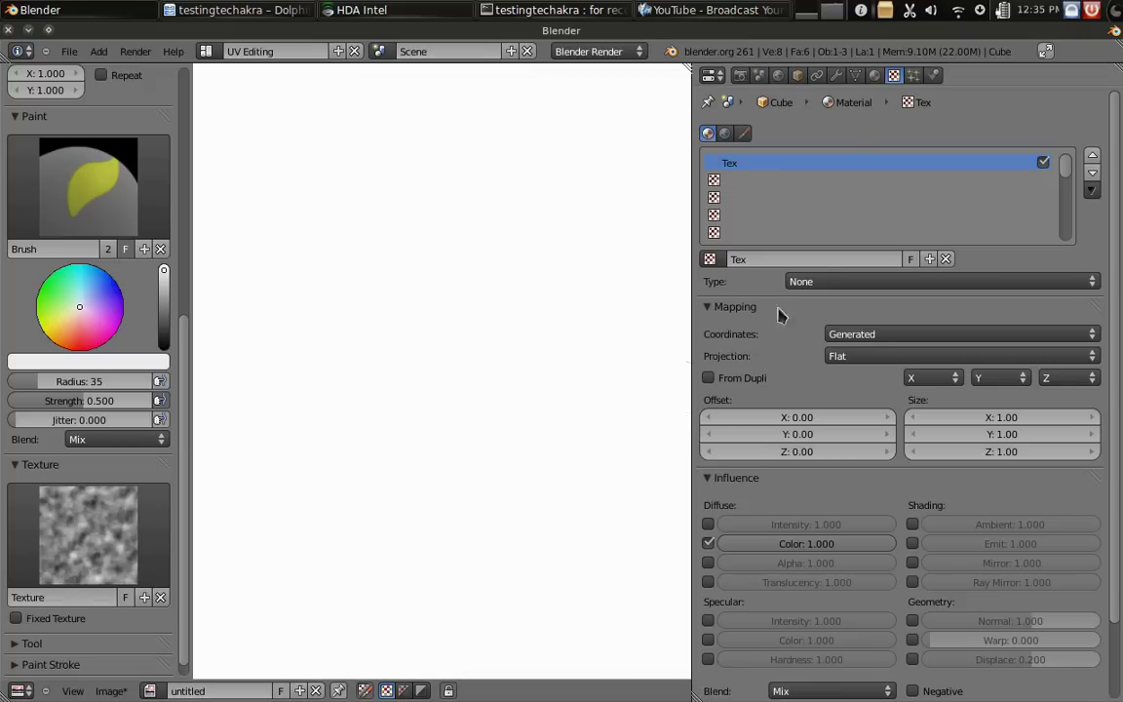
- Test the Clouds and Blend texture types with strokes, then undo them
click(841, 281)
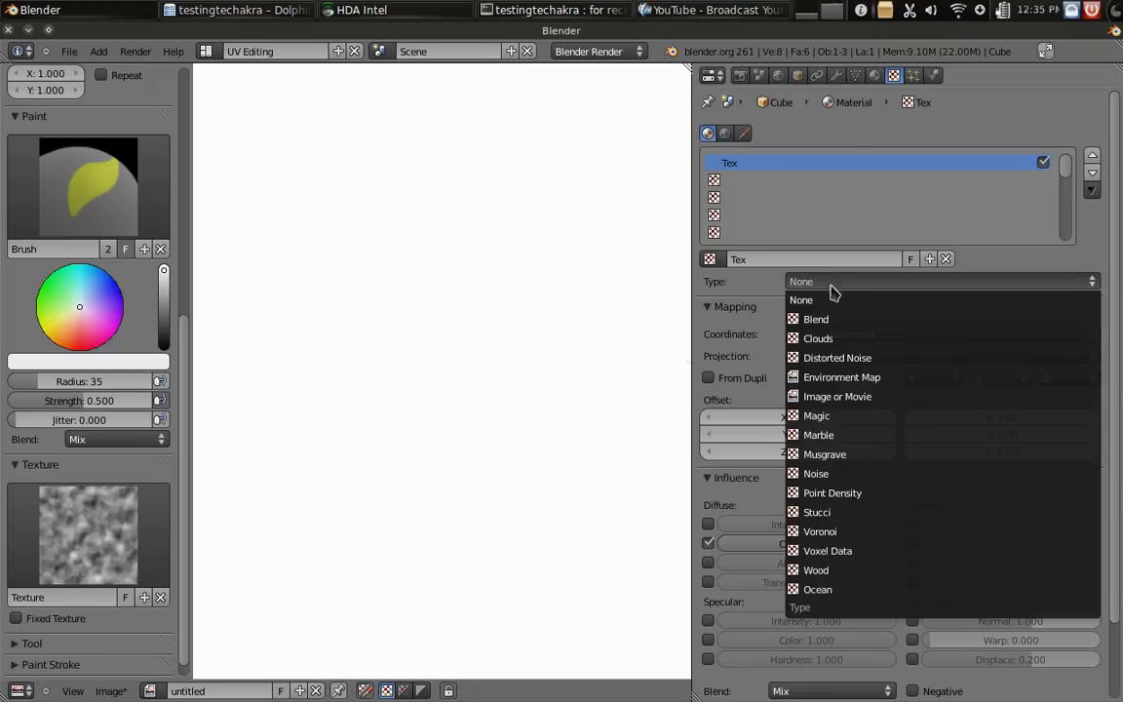
click(835, 337)
drag(407, 460, 509, 220)
click(841, 281)
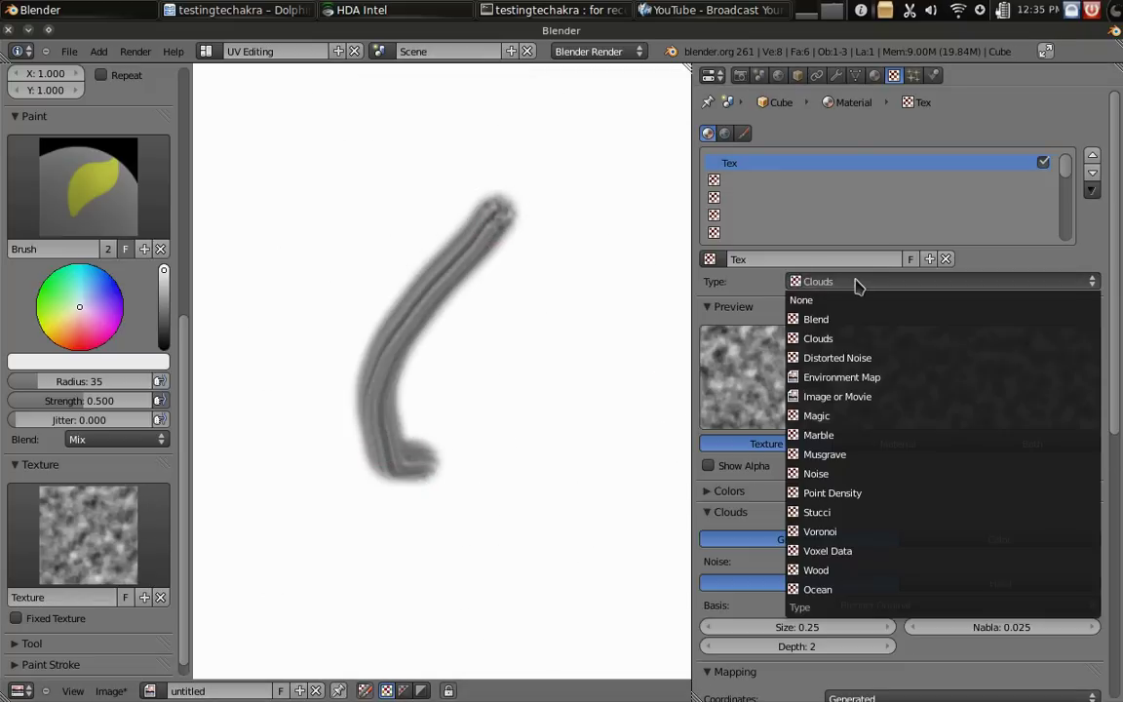
click(844, 322)
click(671, 369)
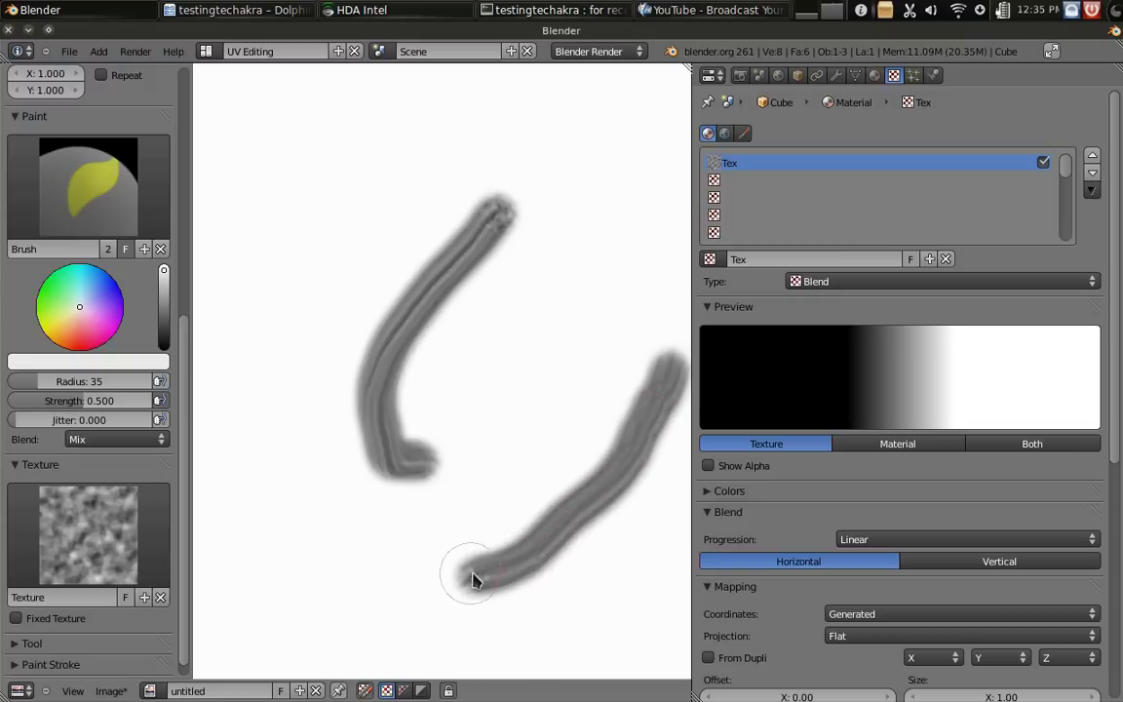
key(ctrl+z)
key(ctrl+z)
- Switch to the texture named Texture, set it to Blend, and undo a zig-zag test stroke
click(712, 259)
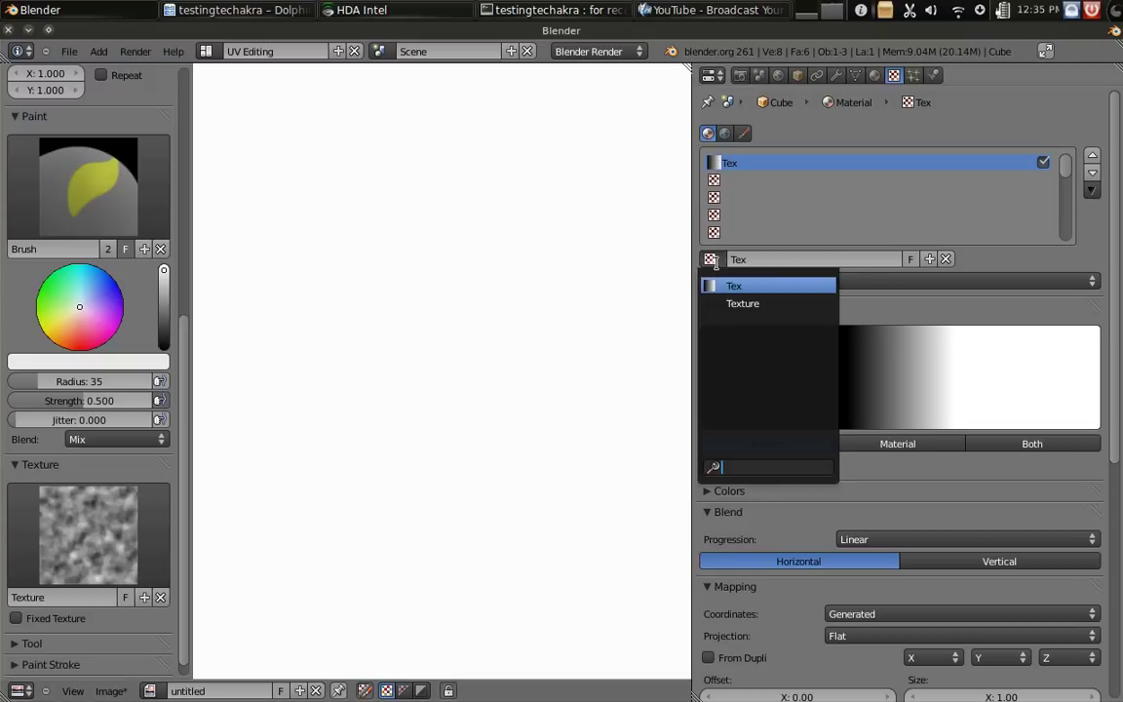
click(742, 303)
click(819, 282)
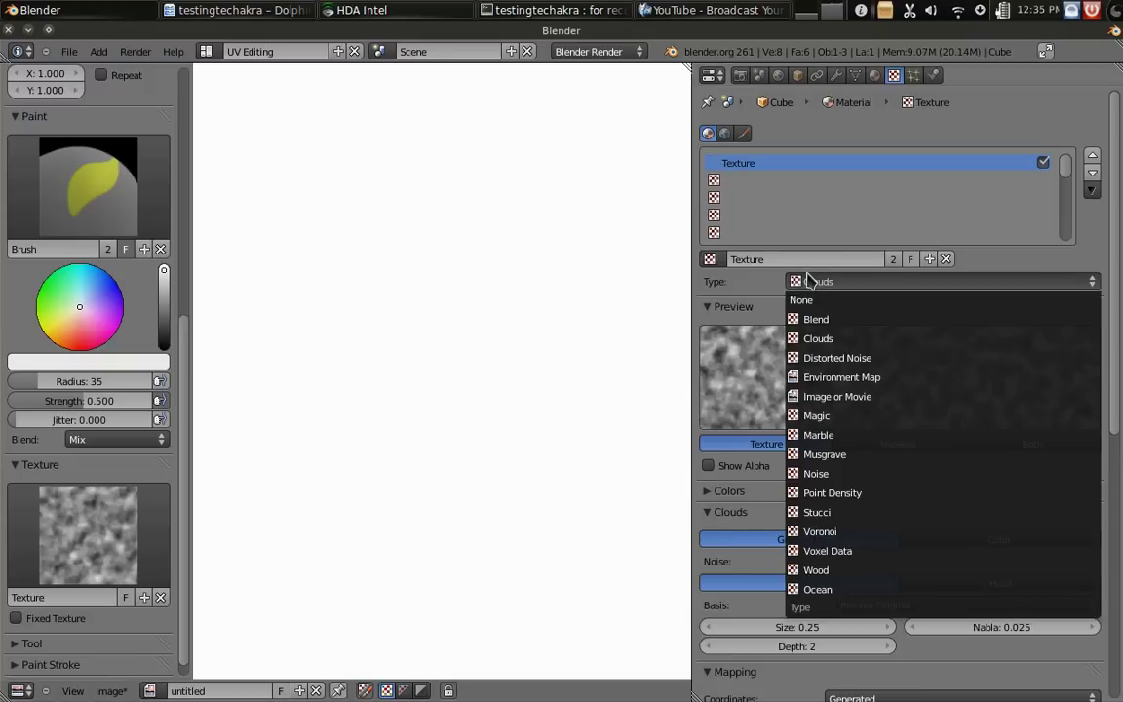
click(817, 320)
drag(366, 281, 507, 124)
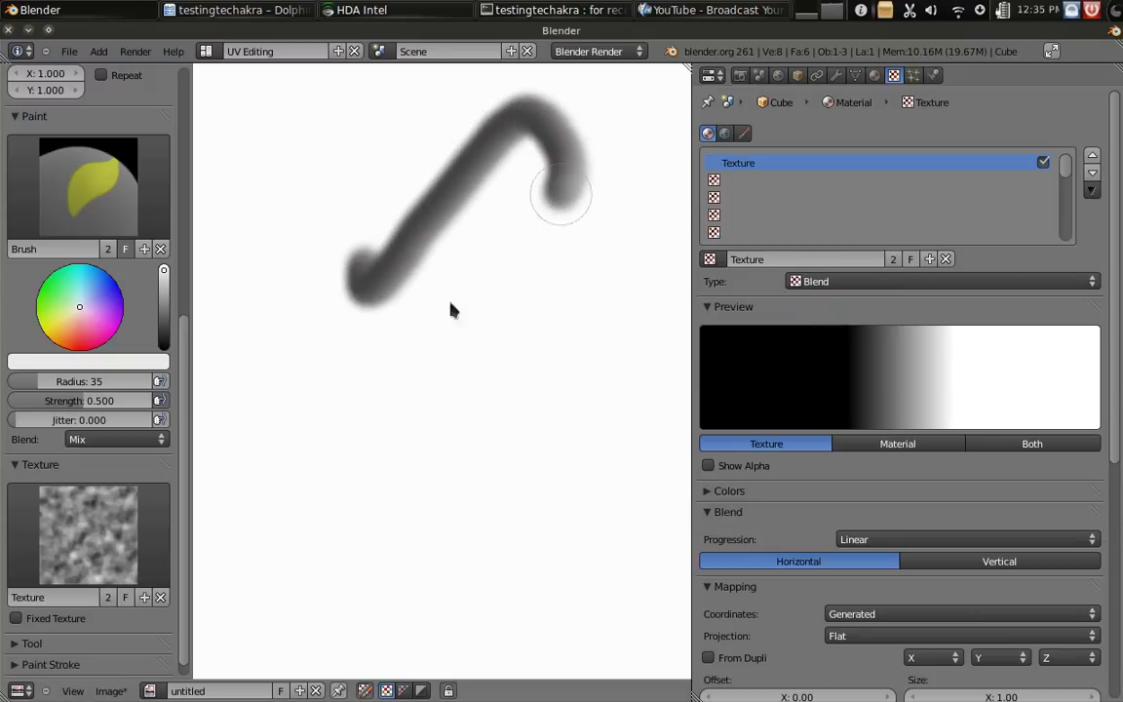
mouse_move(561, 195)
mouse_down()
mouse_move(374, 413)
mouse_move(420, 442)
mouse_move(574, 361)
mouse_move(573, 427)
mouse_move(502, 498)
mouse_move(586, 587)
mouse_move(492, 612)
mouse_move(229, 501)
mouse_move(341, 310)
mouse_move(617, 201)
mouse_up()
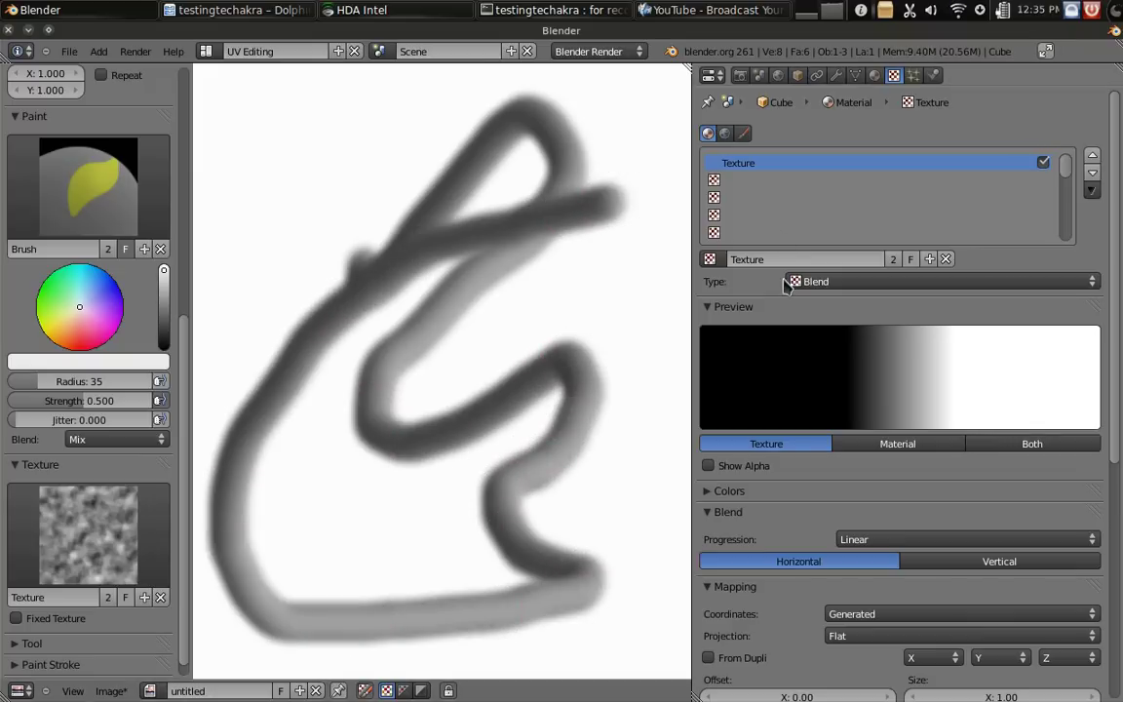
key(ctrl+z)
- Set the brush texture type to Distorted Noise and paint a test loop
click(804, 284)
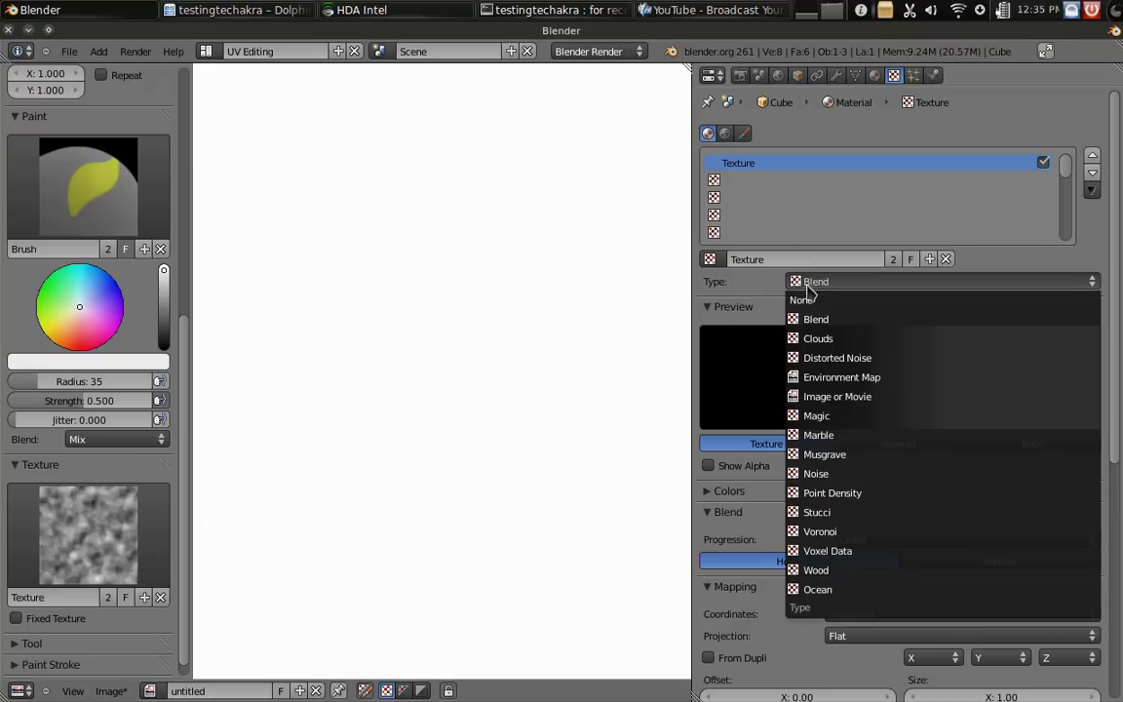
click(841, 358)
mouse_move(318, 414)
mouse_down()
mouse_move(356, 223)
mouse_move(505, 266)
mouse_move(389, 477)
mouse_move(507, 385)
mouse_up()
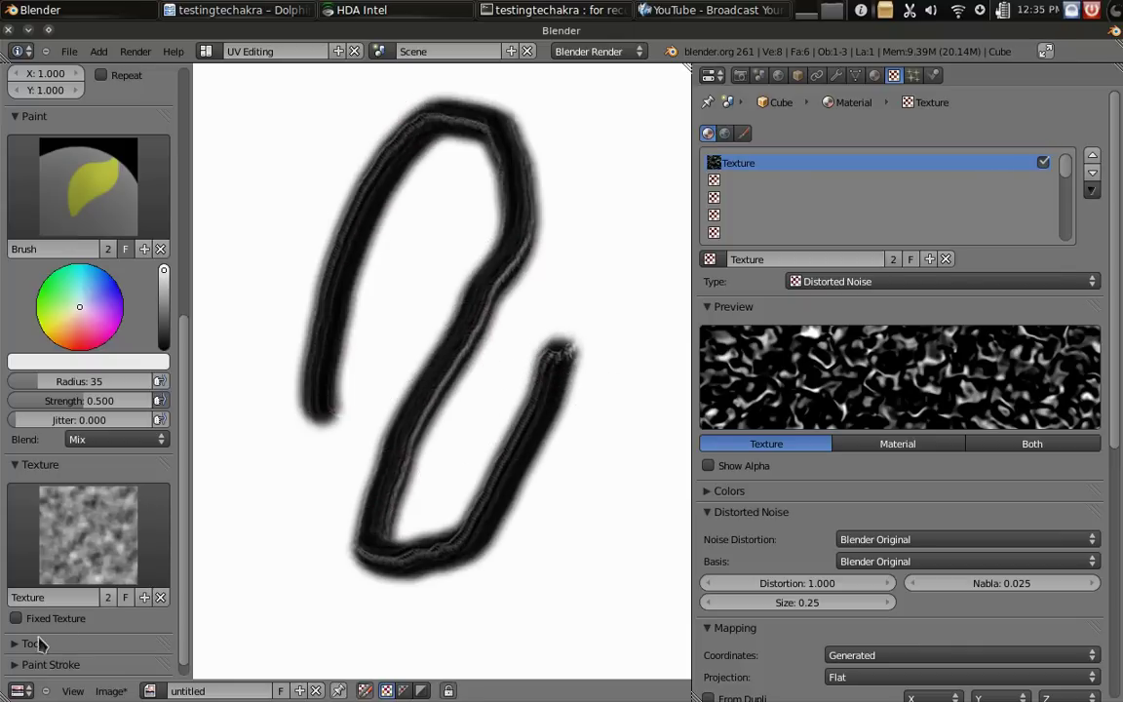
- Undo the test loop and paint a blue noise-textured blob with a blue brush
key(ctrl+z)
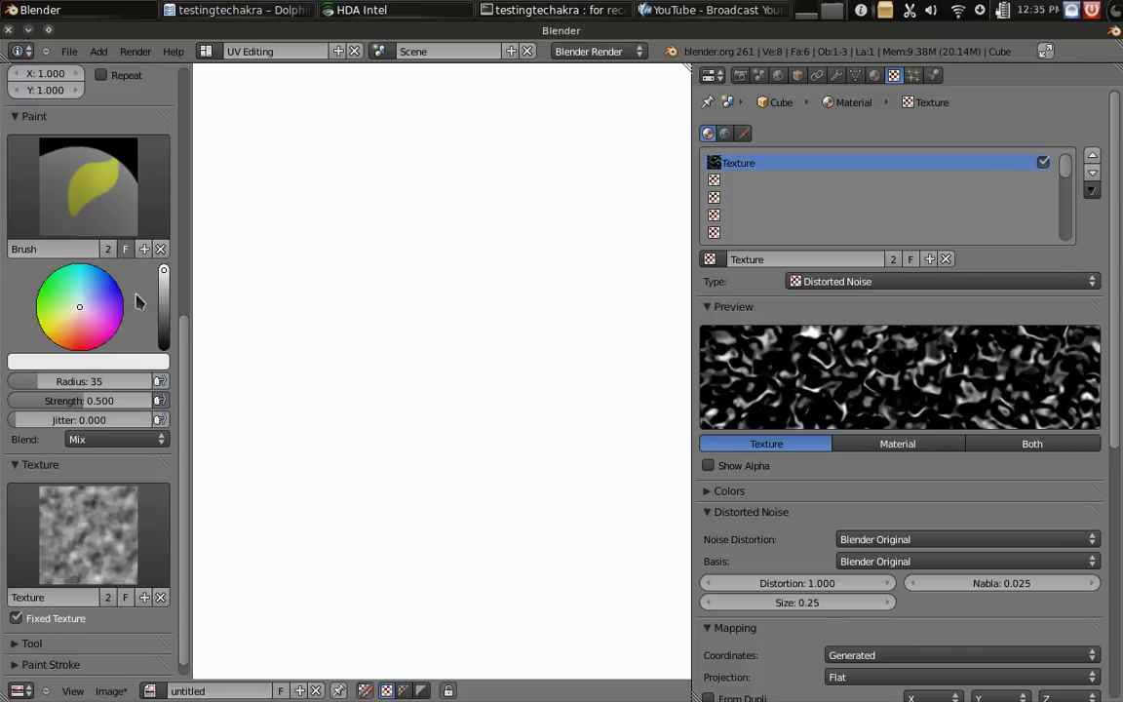
click(117, 284)
mouse_move(546, 198)
mouse_down()
mouse_move(405, 310)
mouse_move(509, 402)
mouse_move(627, 566)
mouse_move(463, 250)
mouse_move(464, 176)
mouse_move(547, 193)
mouse_move(564, 251)
mouse_move(636, 288)
mouse_move(304, 390)
mouse_move(421, 276)
mouse_move(539, 195)
mouse_move(412, 349)
mouse_up()
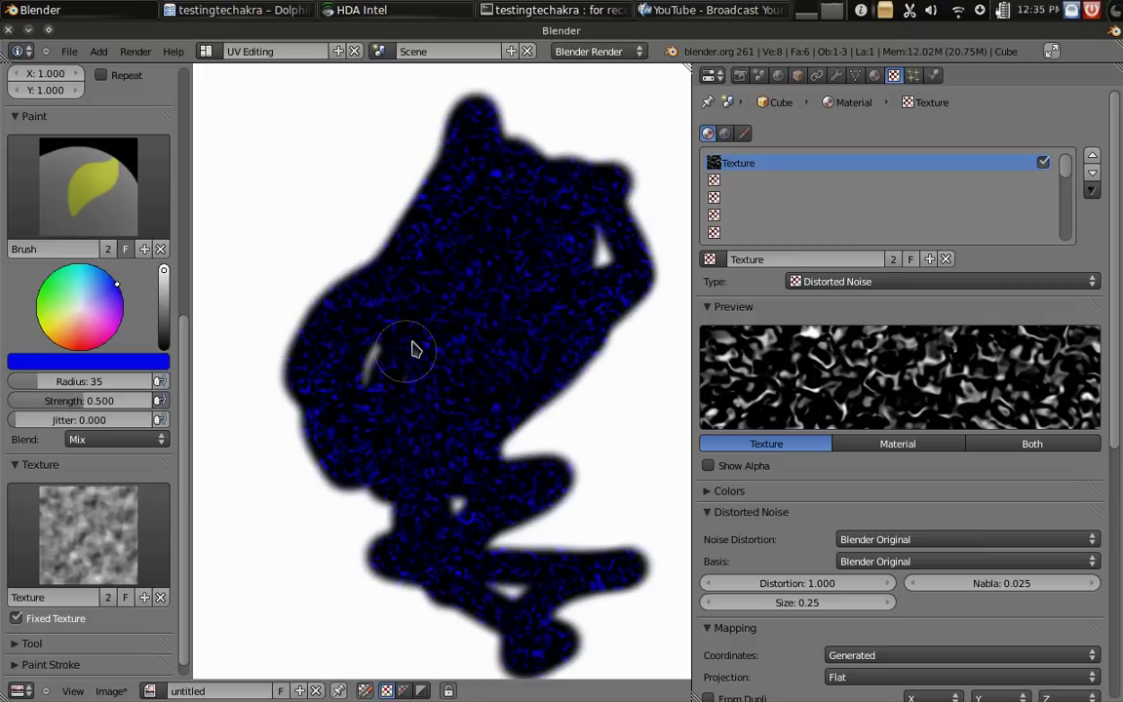
- Set the Distorted Noise Distortion to 0.000 and paint a curving tail onto the figure
scroll(544, 326, up, 2)
scroll(544, 327, down, 3)
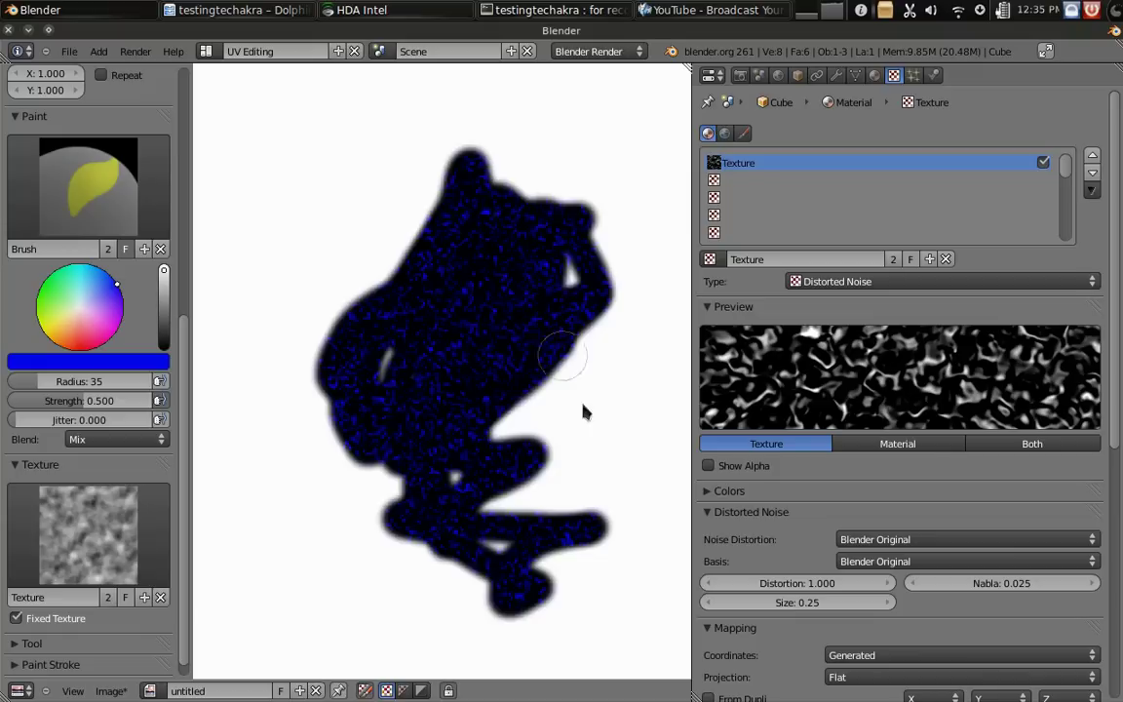
drag(852, 591, 786, 585)
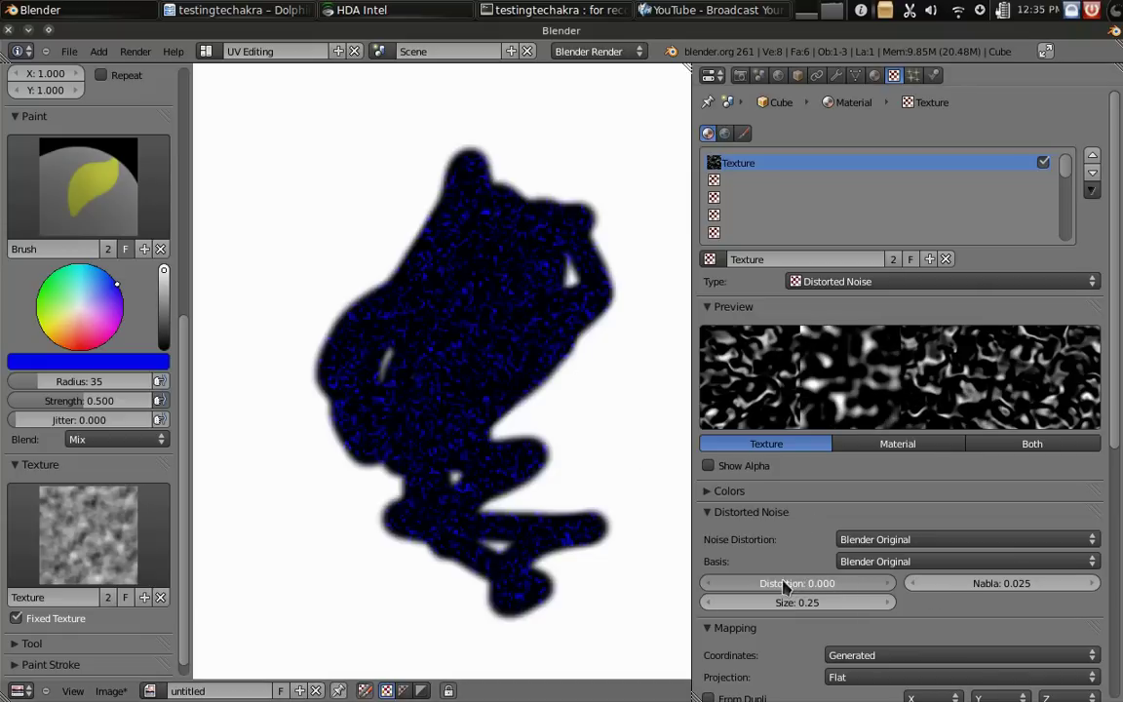
mouse_move(625, 358)
mouse_down()
mouse_move(648, 467)
mouse_move(580, 532)
mouse_up()
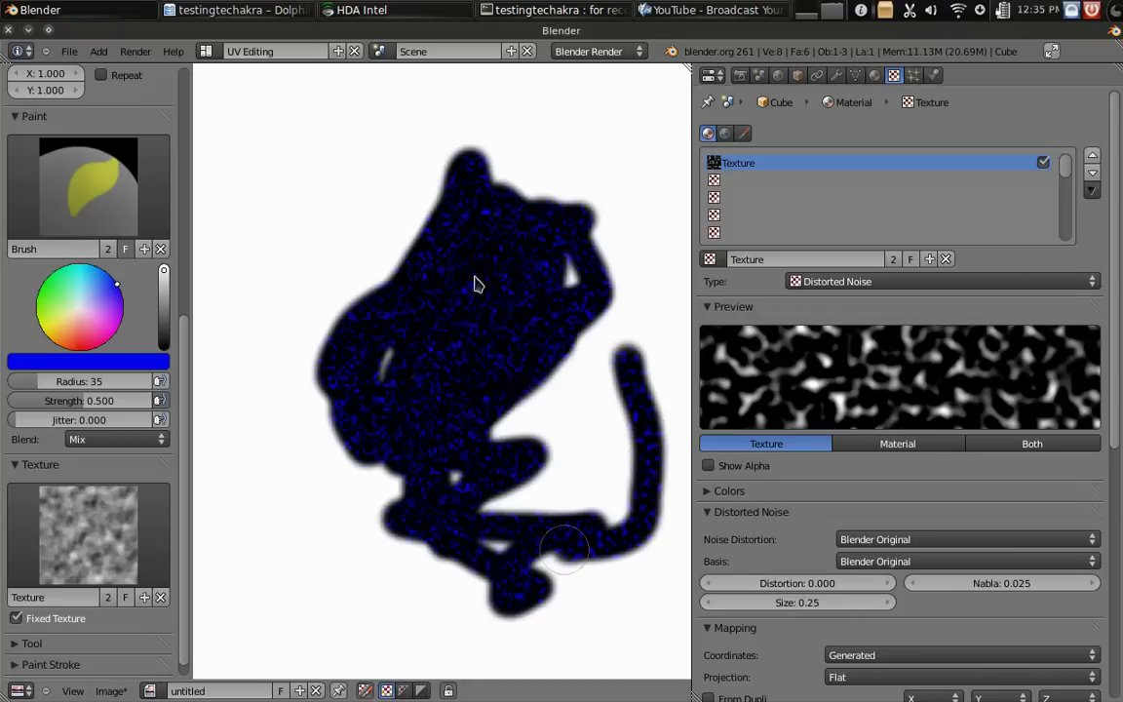
- Switch the brush texture to Marble at size 0.63 and paint a blue test stroke
click(876, 283)
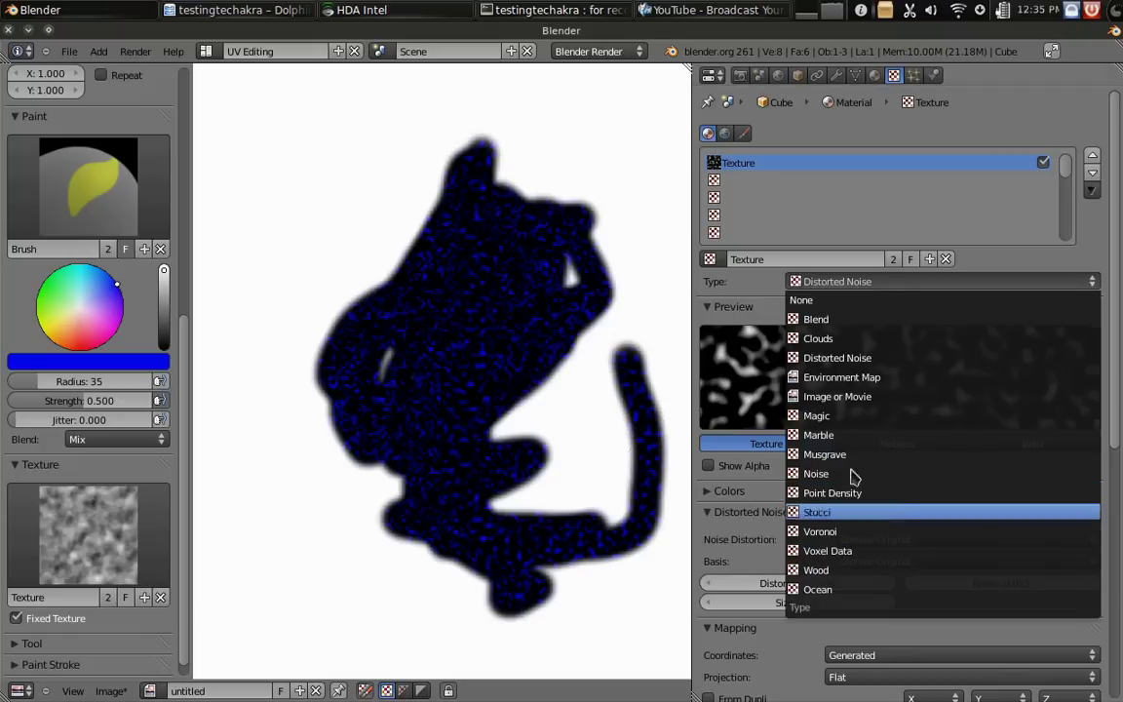
click(853, 439)
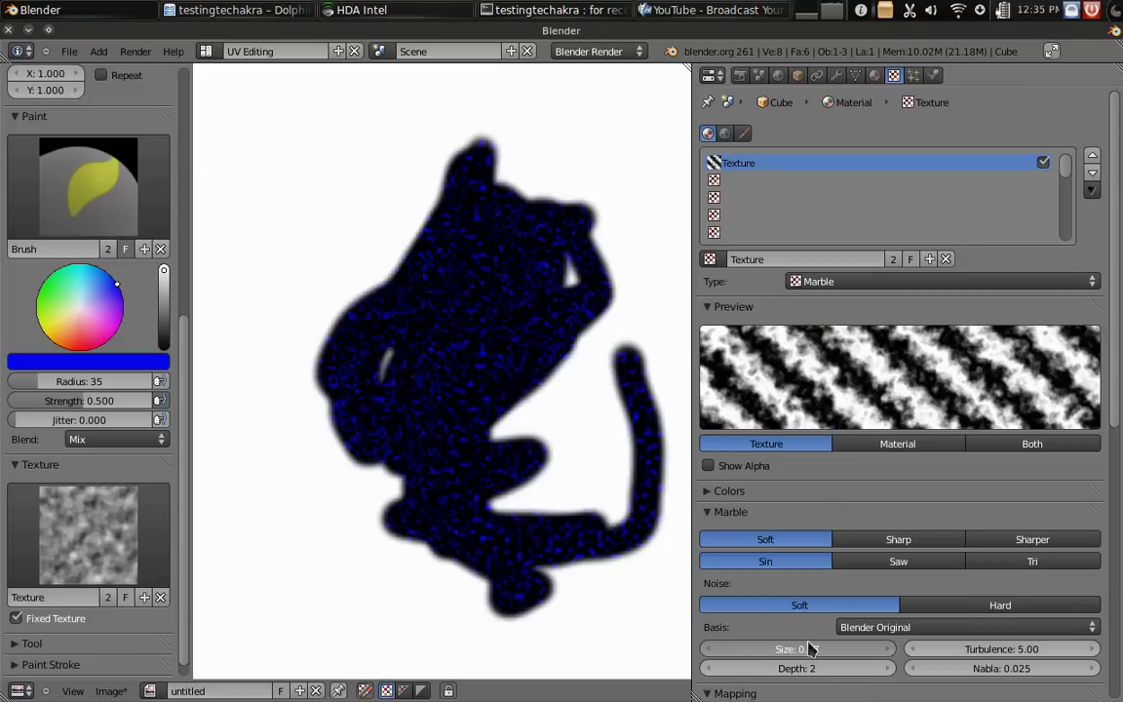
drag(807, 649, 852, 648)
mouse_move(322, 232)
mouse_down()
mouse_move(376, 181)
mouse_move(516, 115)
mouse_move(319, 478)
mouse_move(607, 260)
mouse_move(599, 252)
mouse_up()
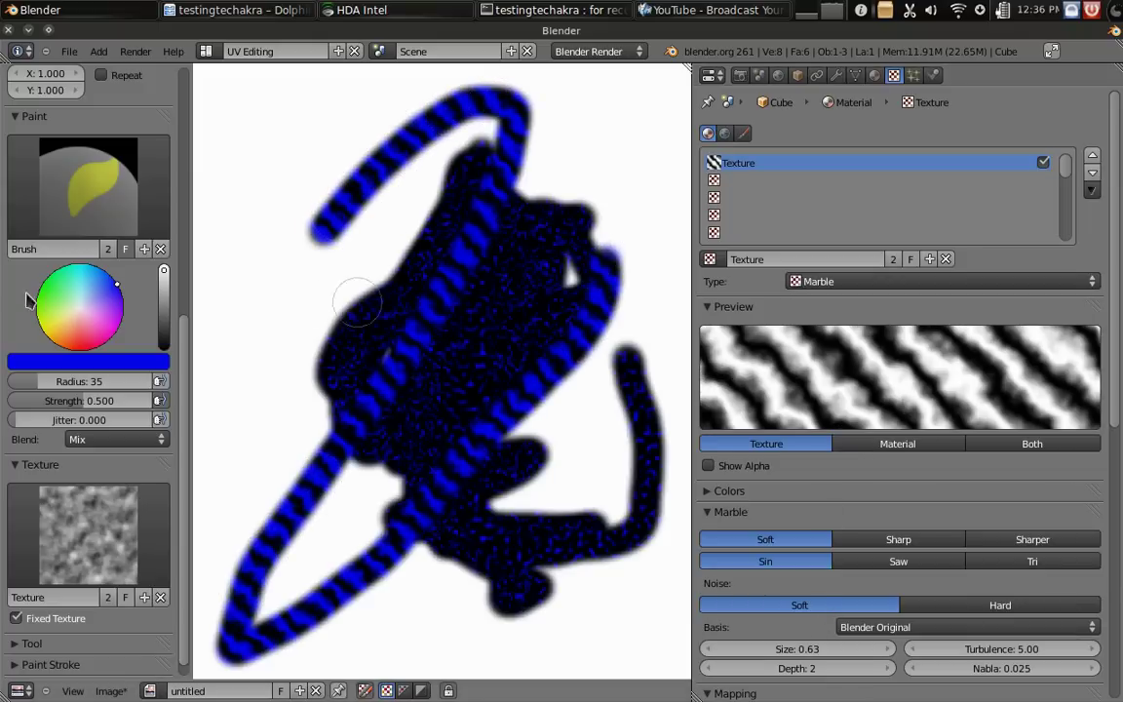
- Change the paint to green, turn off Fixed Texture, and paint green striped test strokes
drag(81, 304, 35, 273)
mouse_move(305, 294)
mouse_down()
mouse_move(509, 601)
mouse_move(451, 251)
mouse_move(419, 283)
mouse_up()
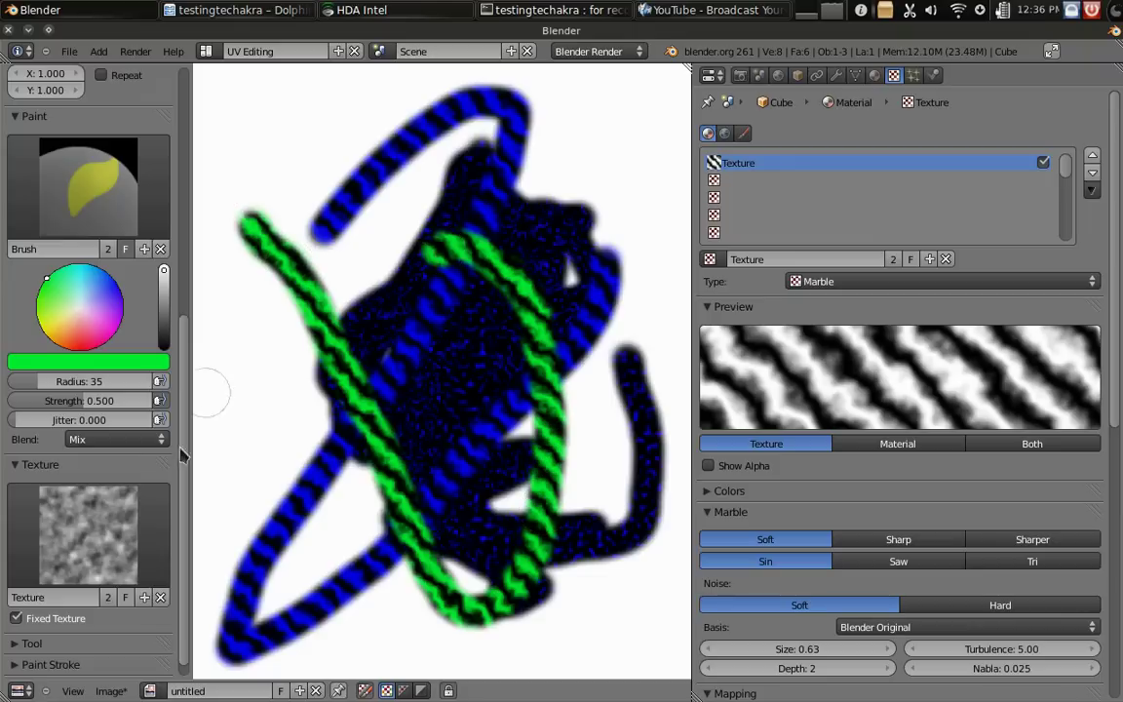
click(16, 618)
drag(206, 540, 554, 283)
mouse_move(412, 437)
mouse_down()
mouse_move(369, 256)
mouse_move(472, 597)
mouse_move(410, 435)
mouse_move(473, 543)
mouse_move(597, 468)
mouse_move(567, 473)
mouse_move(582, 450)
mouse_move(586, 499)
mouse_move(614, 478)
mouse_up()
- Undo the test strokes, paint a green tree crown near the centre, and pick dull olive
key(ctrl+z)
key(ctrl+z)
key(ctrl+z)
key(ctrl+z)
key(ctrl+z)
key(ctrl+z)
key(ctrl+z)
key(ctrl+z)
key(ctrl+z)
key(ctrl+z)
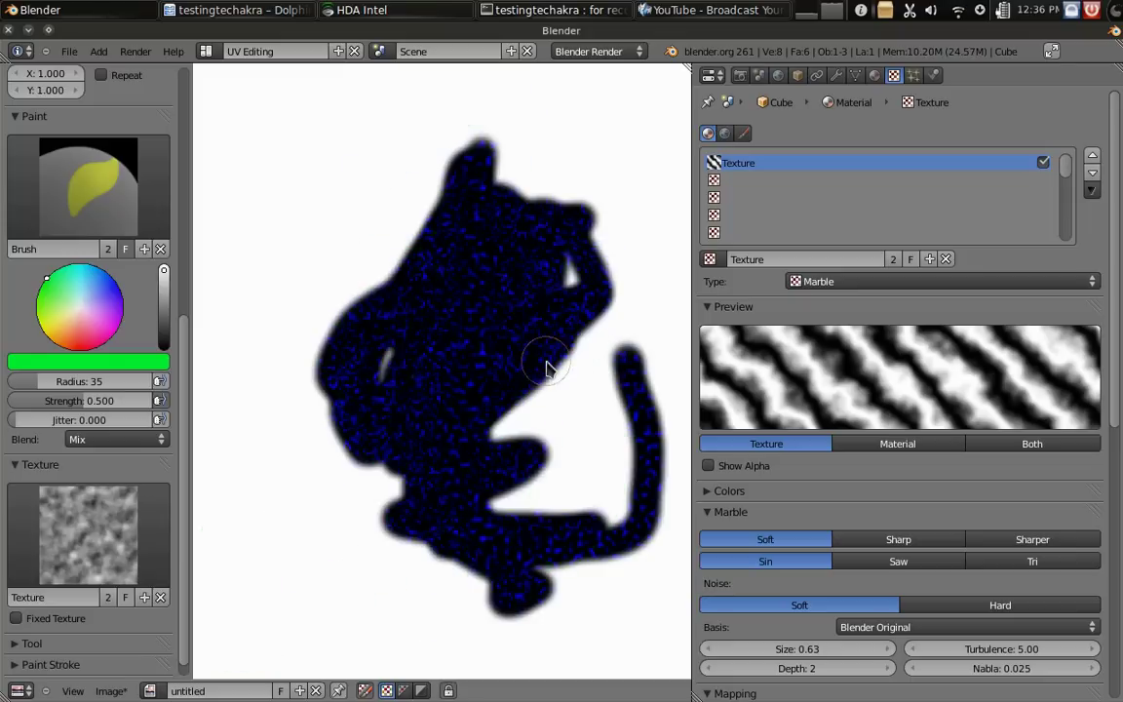
mouse_move(471, 371)
mouse_down()
mouse_move(440, 333)
mouse_move(403, 361)
mouse_move(408, 375)
mouse_move(440, 360)
mouse_move(461, 325)
mouse_move(446, 310)
mouse_move(412, 357)
mouse_move(478, 369)
mouse_move(464, 331)
mouse_move(466, 363)
mouse_move(379, 360)
mouse_move(412, 347)
mouse_up()
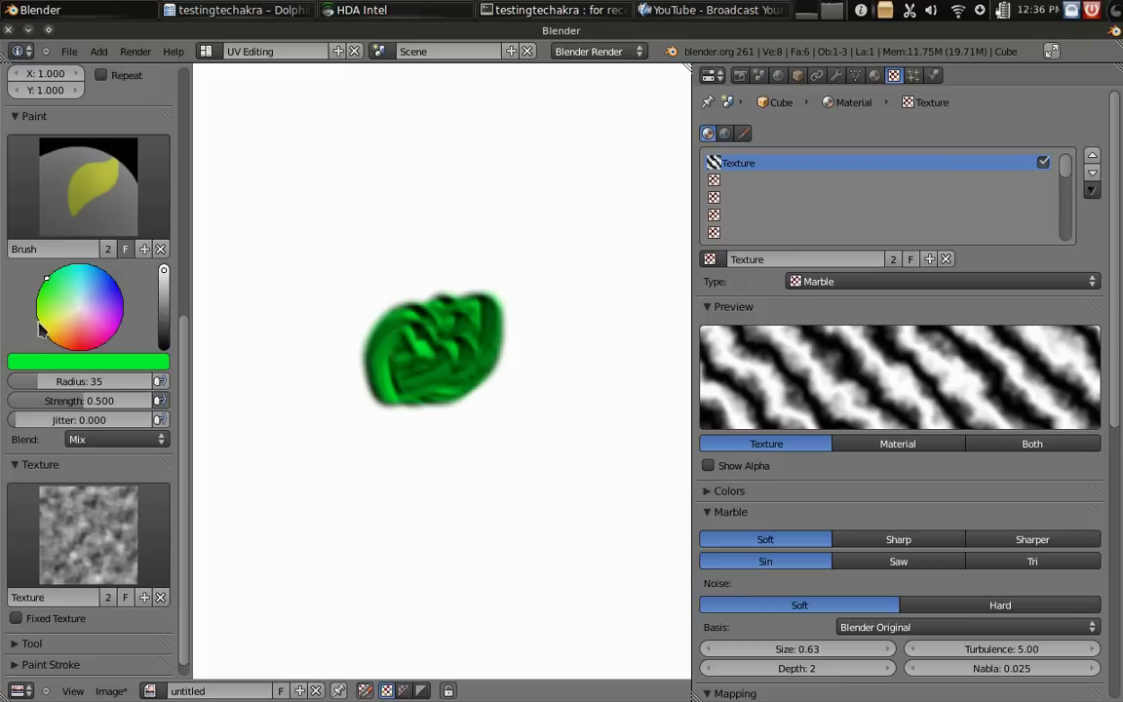
drag(41, 330, 53, 336)
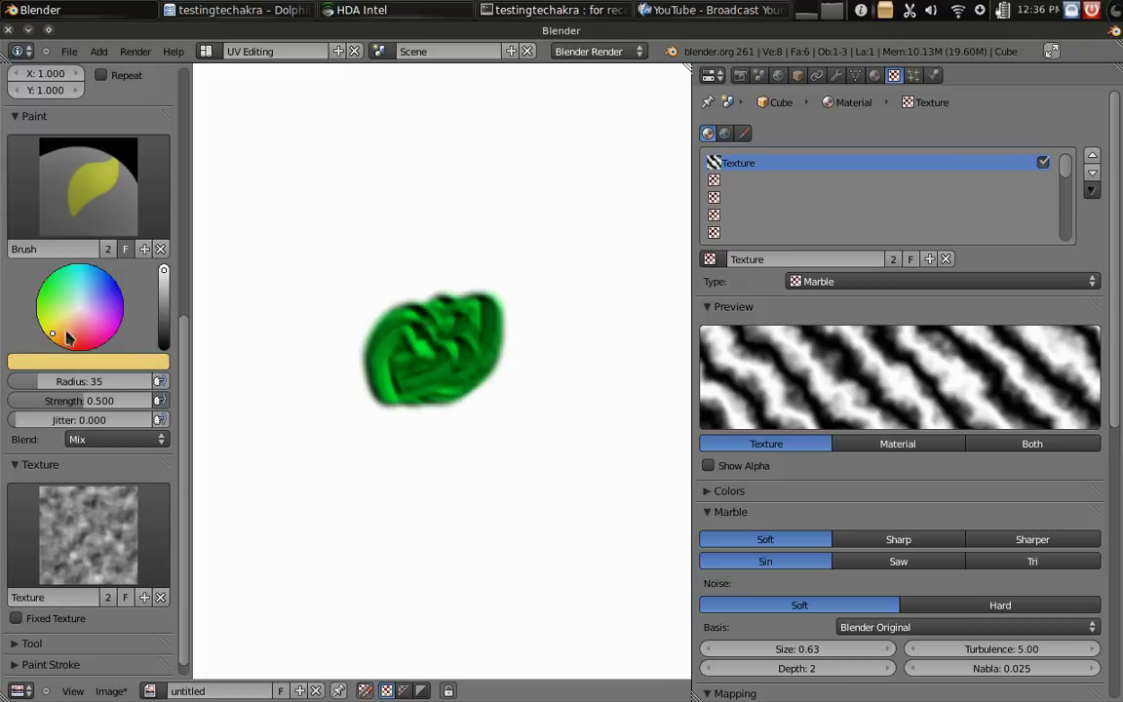
click(165, 307)
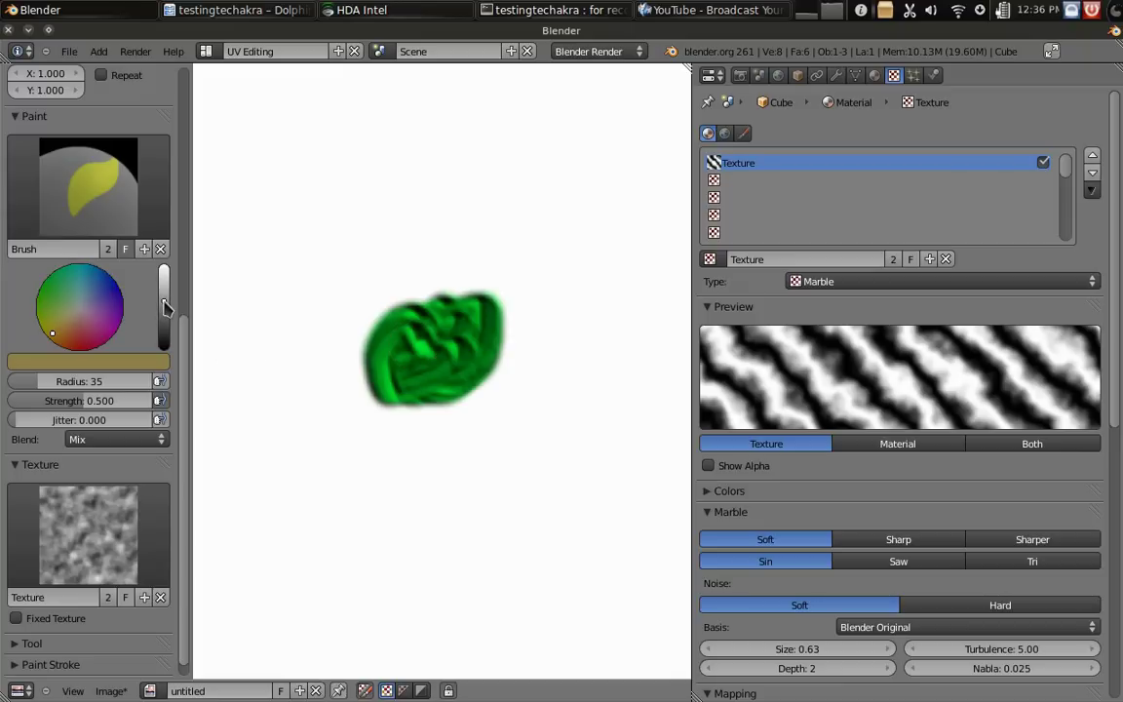
- Switch the brush texture to Stucci and paint a brown trunk under the crown
click(939, 282)
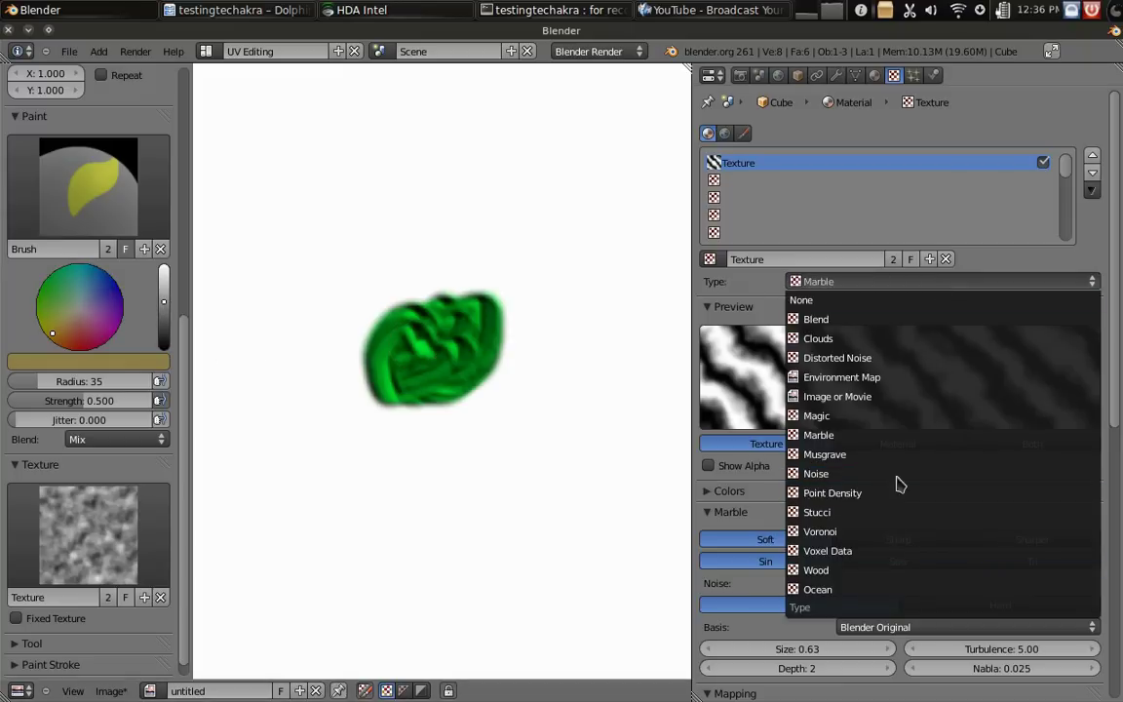
click(895, 513)
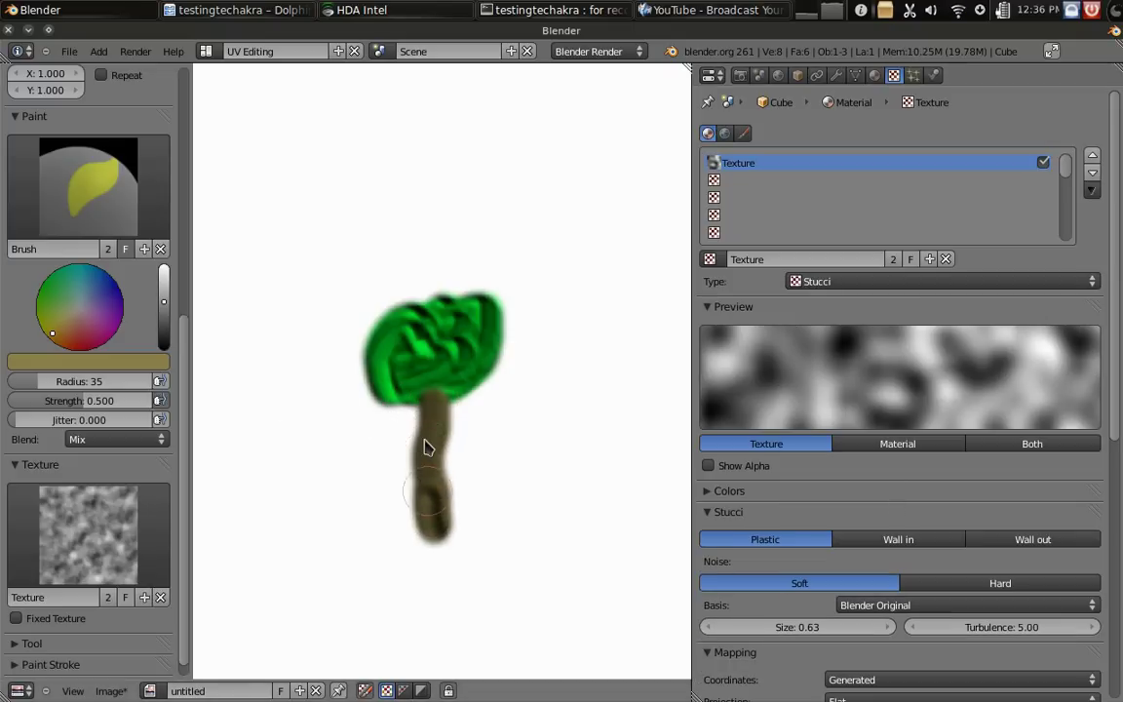
mouse_move(425, 447)
mouse_down()
mouse_move(436, 504)
mouse_move(444, 431)
mouse_move(437, 500)
mouse_up()
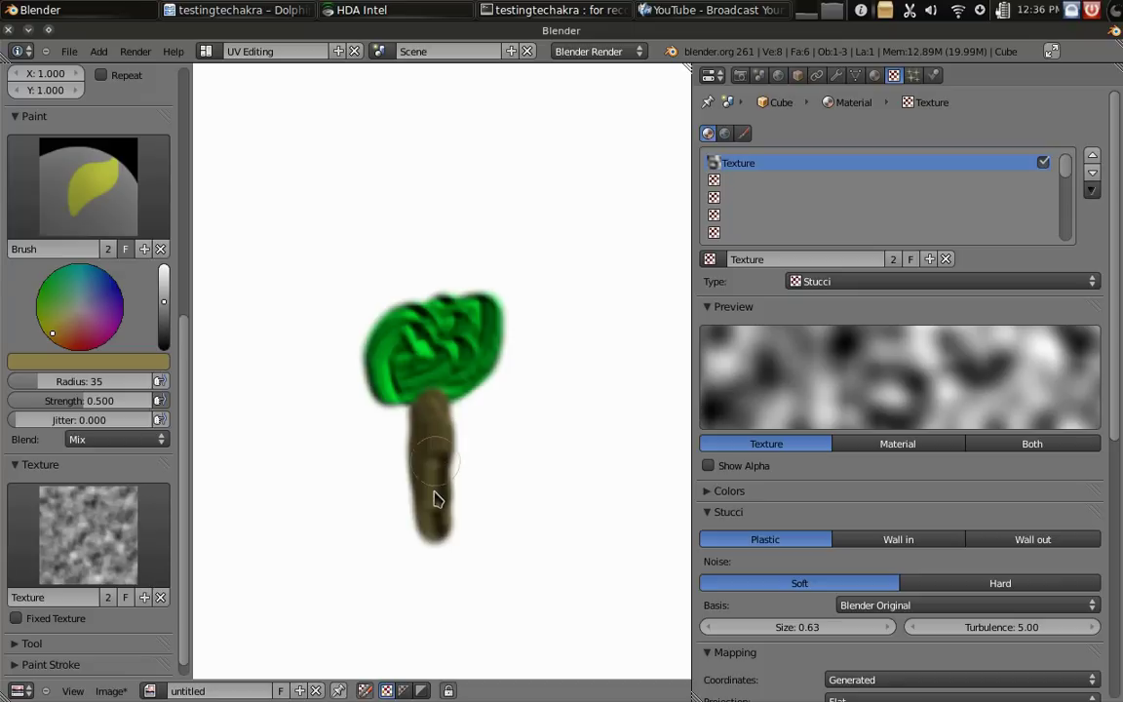
- Lighten the paint to pale yellow, then try an olive ground stroke and undo it
drag(164, 337, 164, 266)
scroll(320, 525, down, 2)
middle_drag(348, 543, 337, 509)
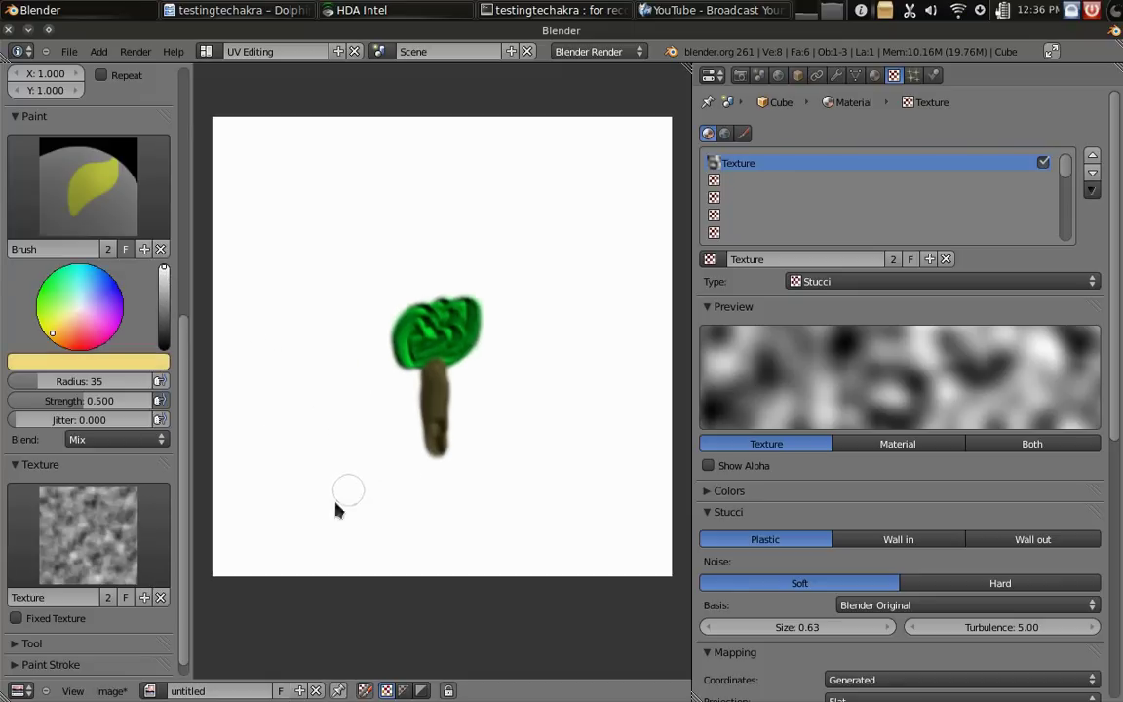
mouse_move(274, 484)
mouse_down()
mouse_move(662, 497)
mouse_move(303, 504)
mouse_move(574, 479)
mouse_move(527, 494)
mouse_up()
key(ctrl+z)
- Switch the brush texture to Wood and undo a trial olive ground stroke
click(868, 283)
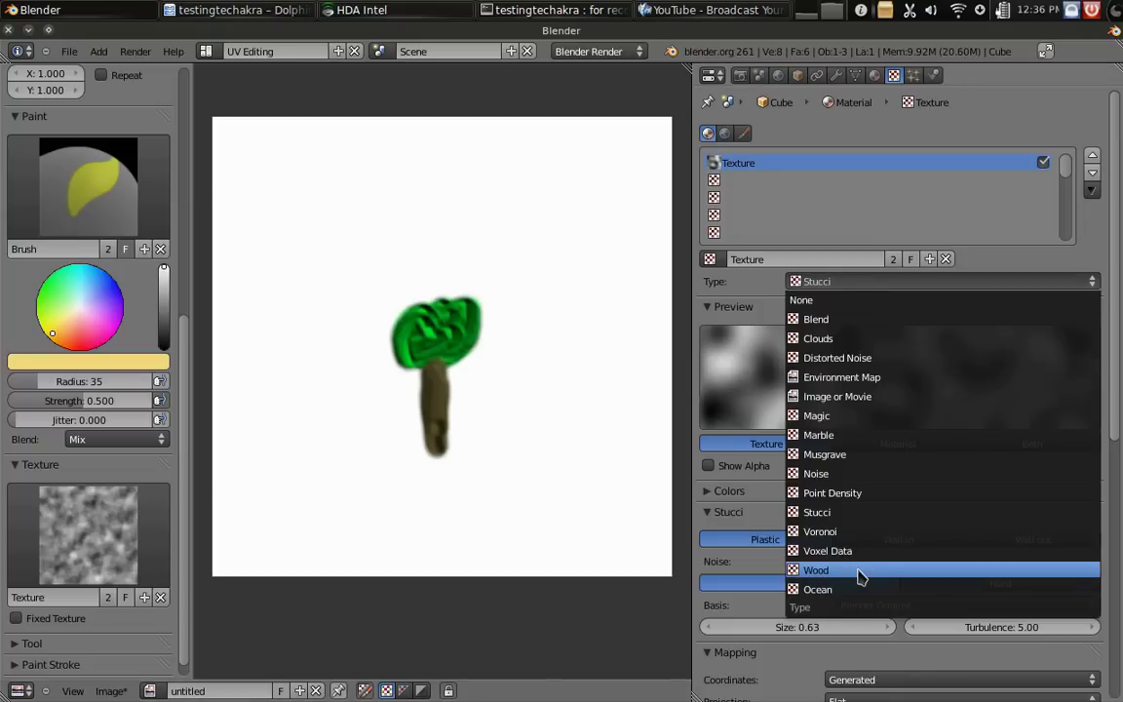
click(860, 574)
mouse_move(526, 475)
mouse_down()
mouse_move(283, 523)
mouse_move(348, 556)
mouse_move(632, 529)
mouse_move(519, 527)
mouse_up()
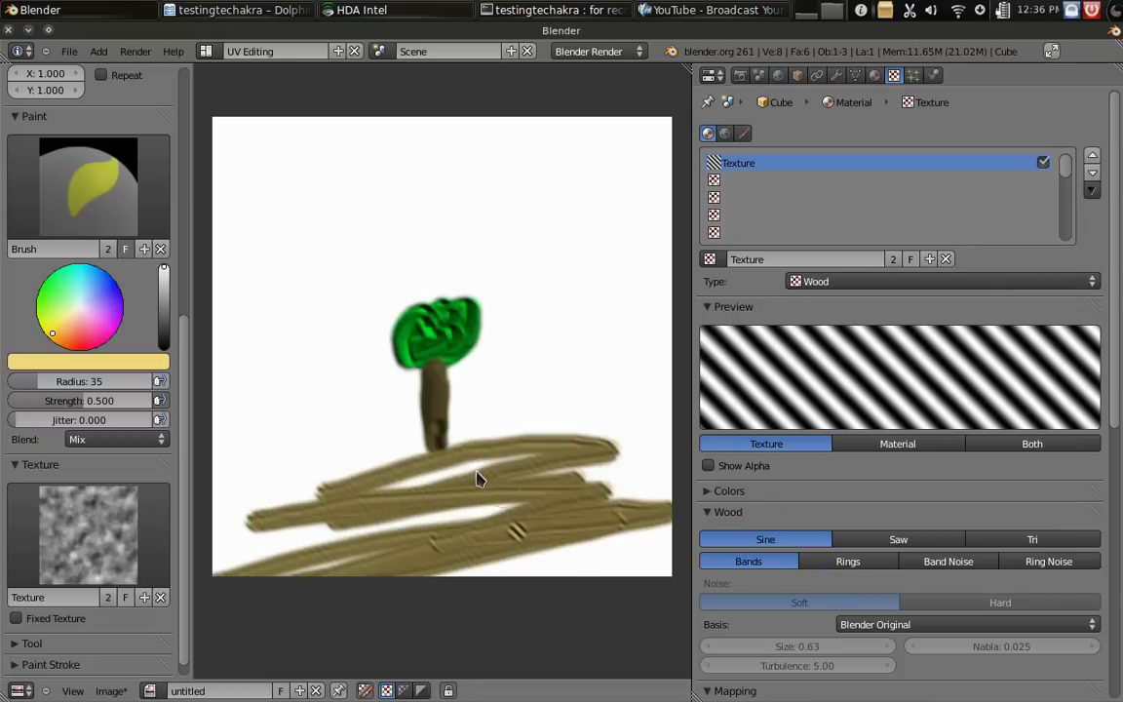
key(ctrl+z)
- Darken the paint to olive brown and brush dark wood-grain streaks over the trunk
scroll(433, 471, up, 2)
click(164, 309)
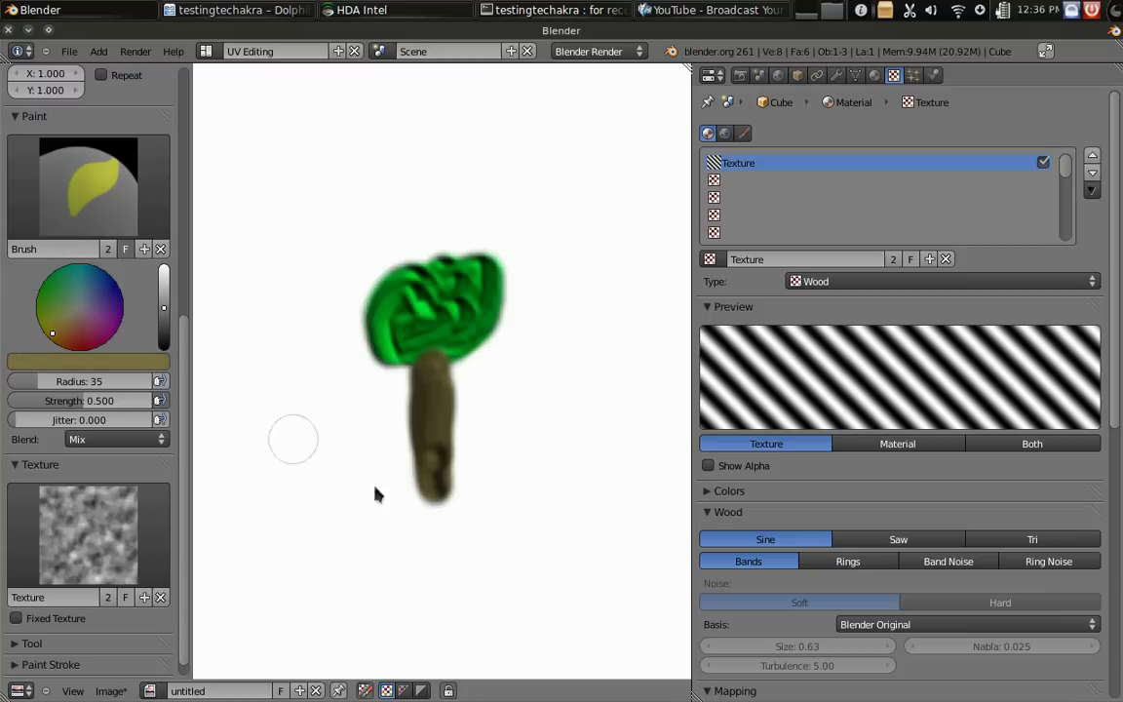
mouse_move(438, 462)
mouse_down()
mouse_move(426, 372)
mouse_move(419, 468)
mouse_move(437, 377)
mouse_move(438, 482)
mouse_move(408, 477)
mouse_move(385, 419)
mouse_up()
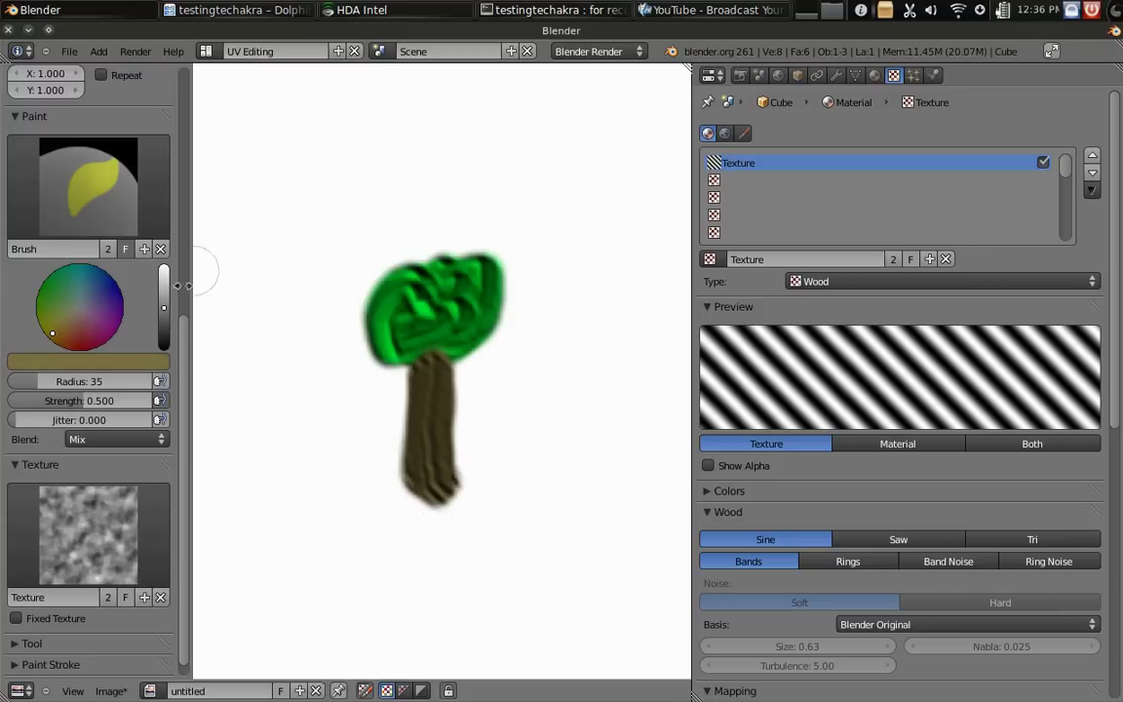
click(164, 296)
drag(164, 296, 164, 286)
- Set the brush texture type to Voronoi
scroll(338, 413, down, 2)
click(862, 282)
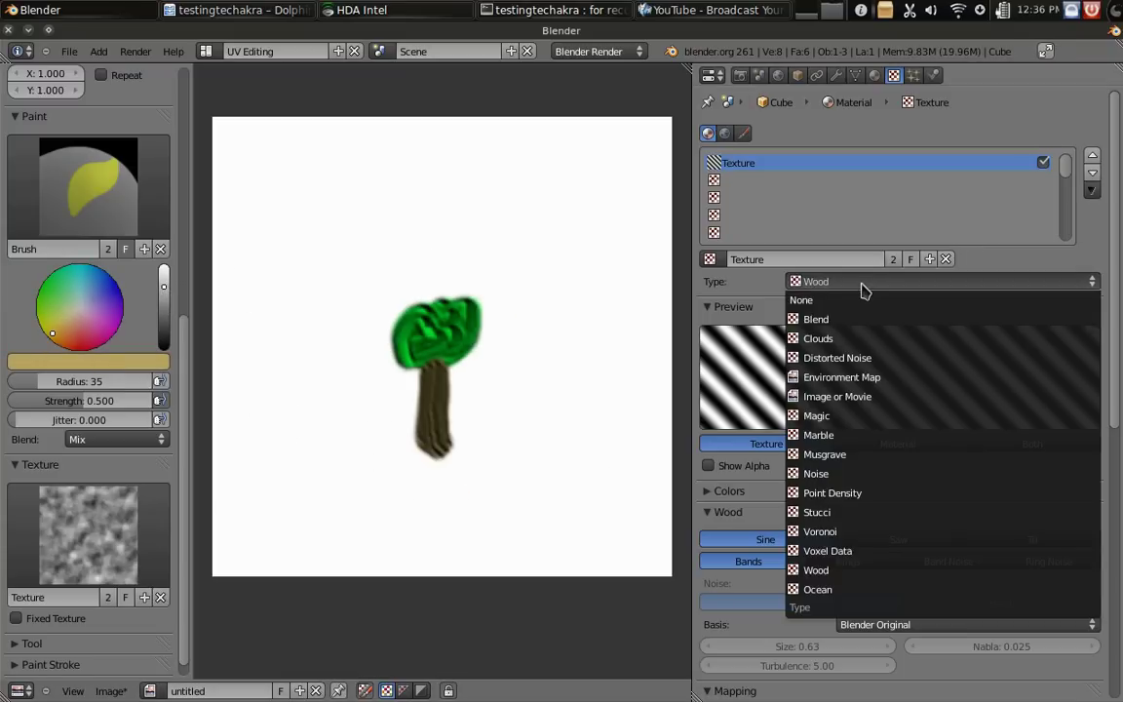
click(862, 551)
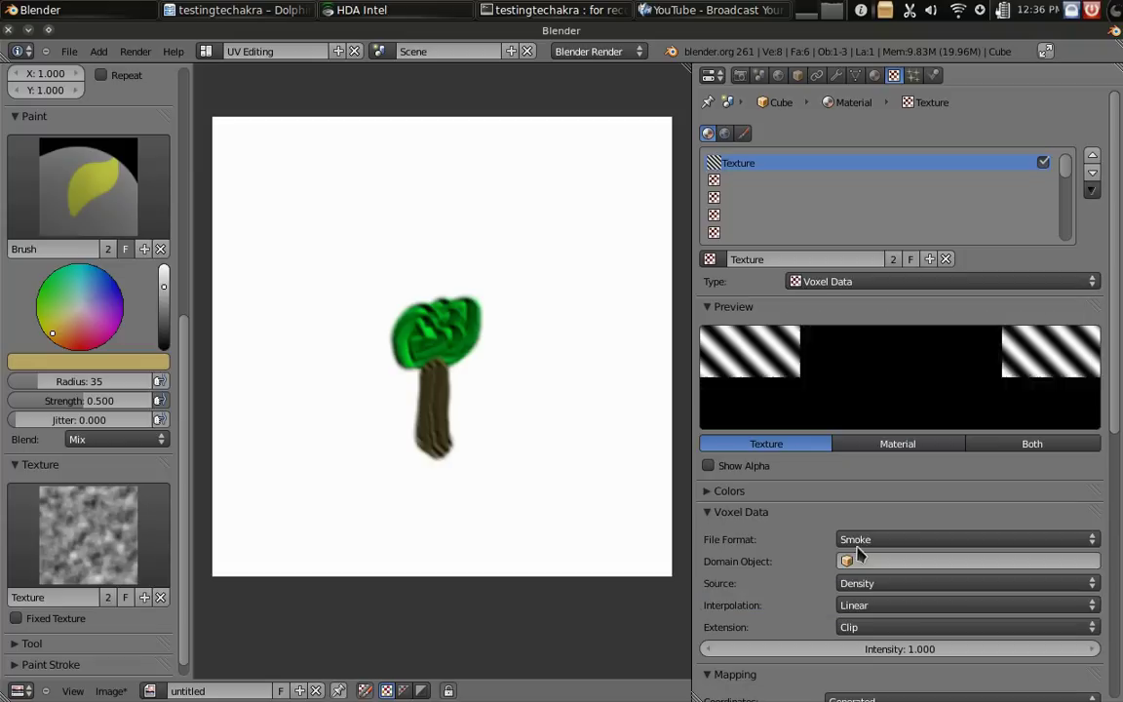
click(843, 281)
click(842, 532)
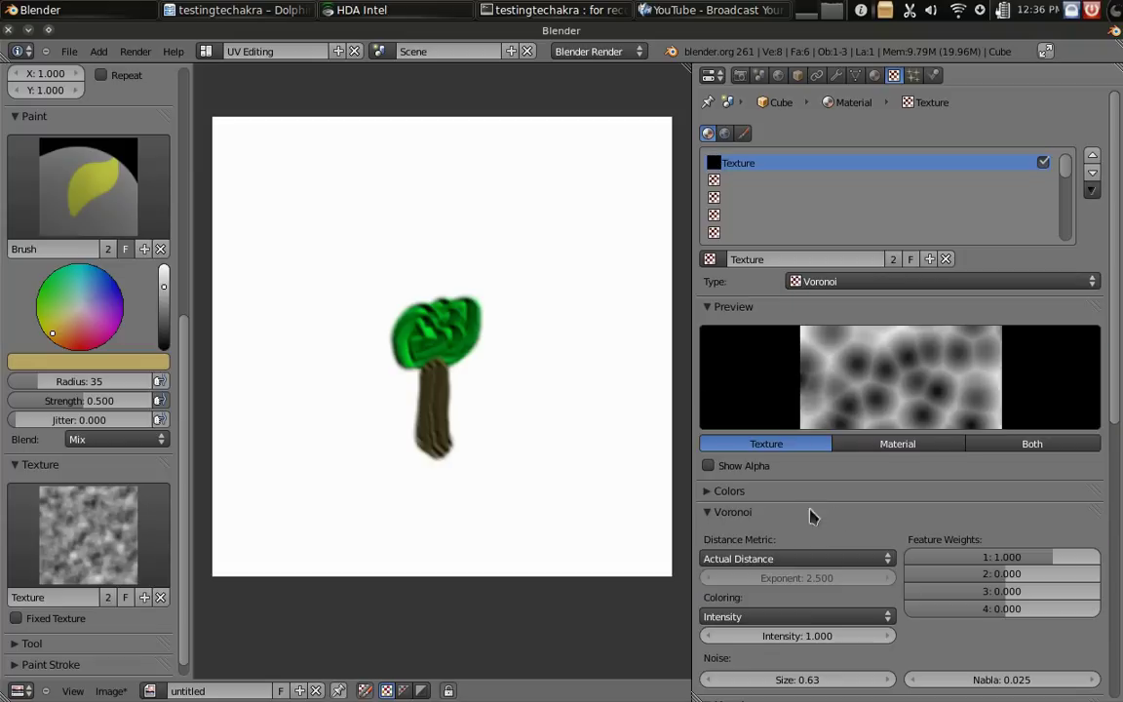
- Raise the Voronoi feature weights to 2, 2, 2, 1.6 and paint a tan ground band
mouse_move(464, 570)
mouse_down()
mouse_move(527, 538)
mouse_move(632, 529)
mouse_move(242, 570)
mouse_move(673, 431)
mouse_move(291, 524)
mouse_move(592, 482)
mouse_move(315, 528)
mouse_move(477, 496)
mouse_up()
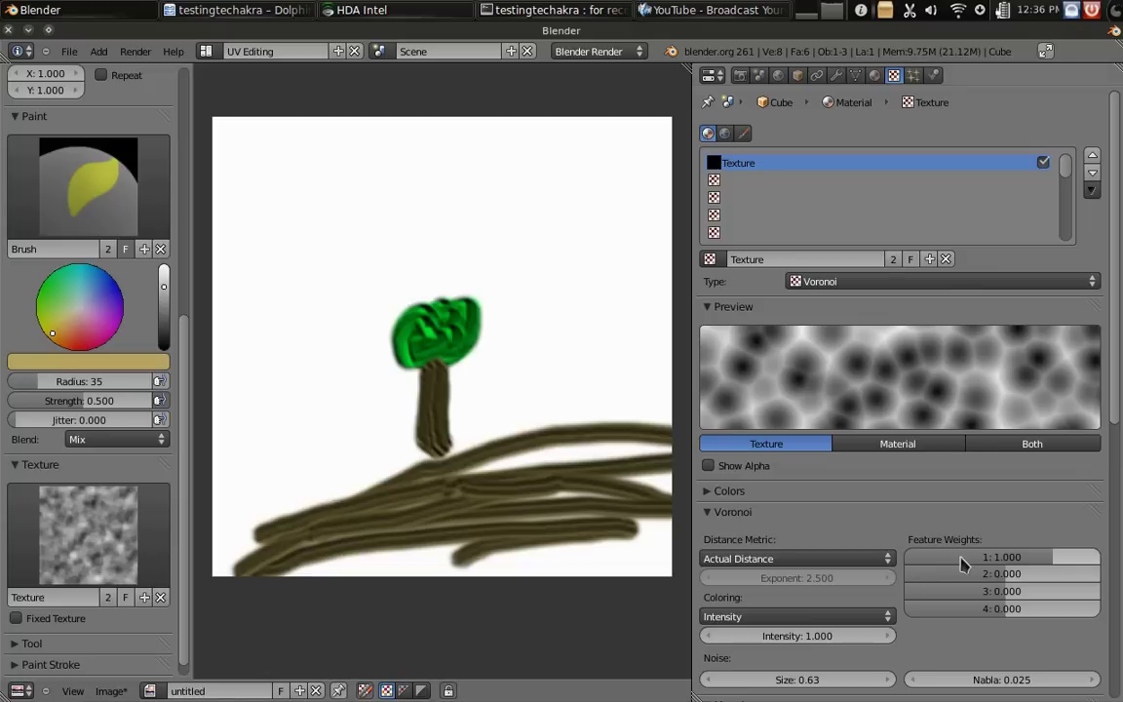
key(ctrl+z)
drag(998, 558, 1088, 604)
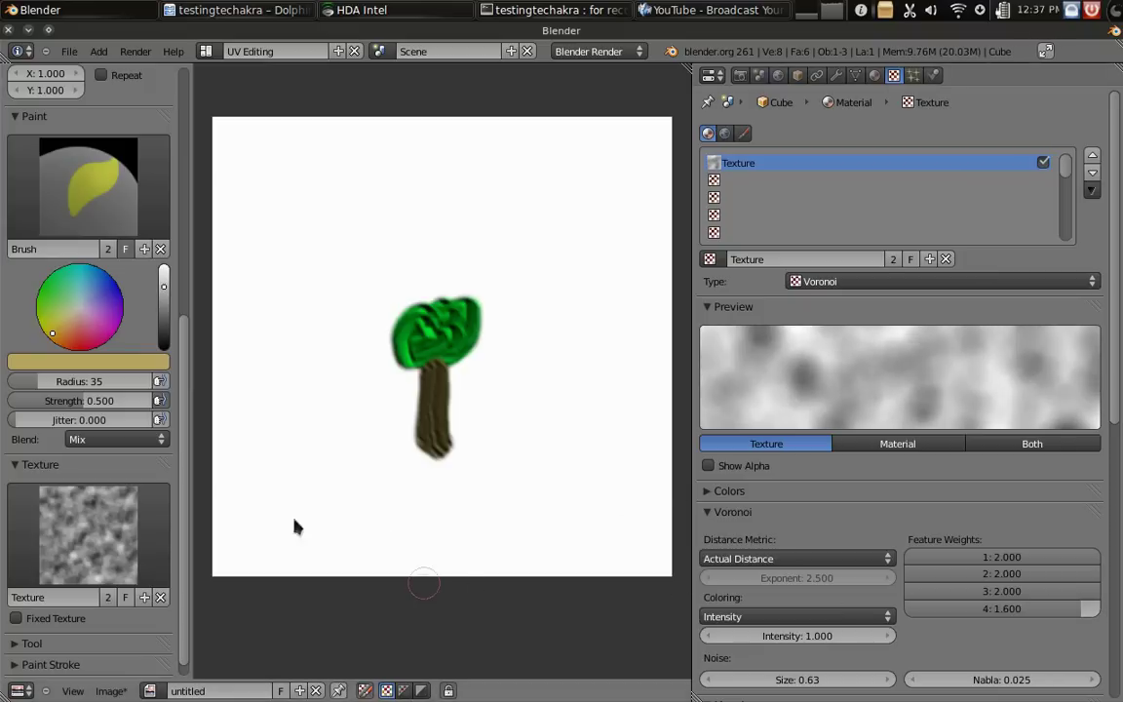
mouse_move(297, 527)
mouse_down()
mouse_move(343, 556)
mouse_move(671, 529)
mouse_move(671, 469)
mouse_move(517, 472)
mouse_move(281, 527)
mouse_move(334, 562)
mouse_move(431, 535)
mouse_move(328, 574)
mouse_move(419, 560)
mouse_move(278, 571)
mouse_move(360, 599)
mouse_up()
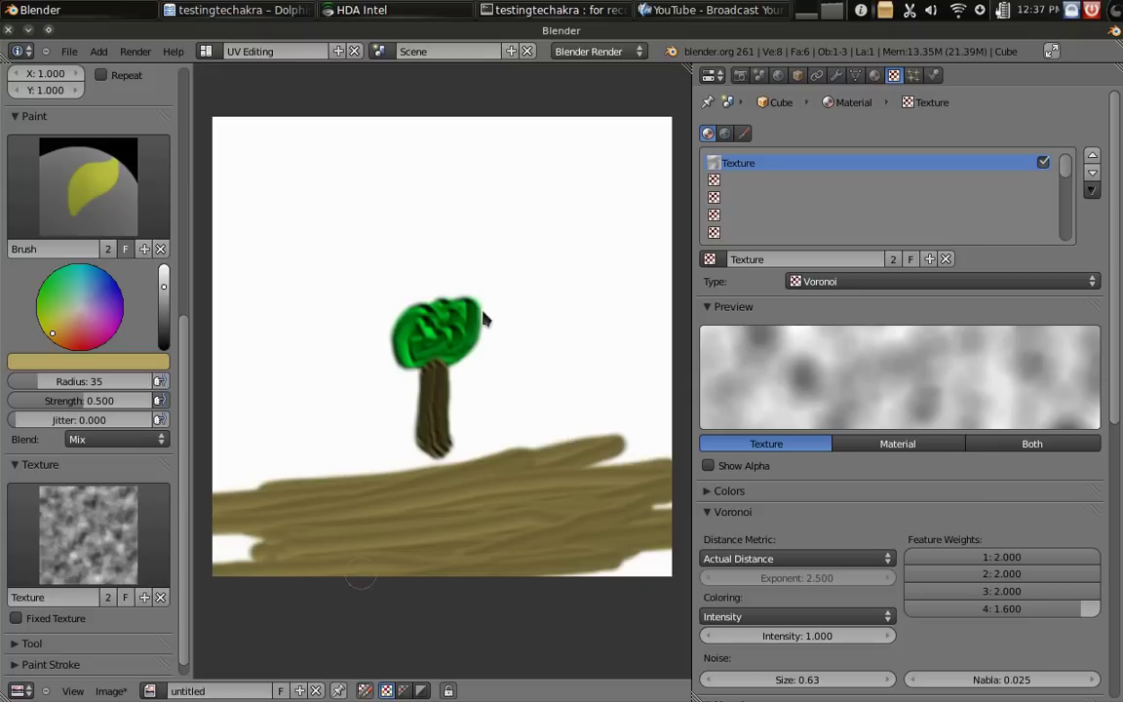
- Paint a teal sky band across the top above the tree
click(114, 280)
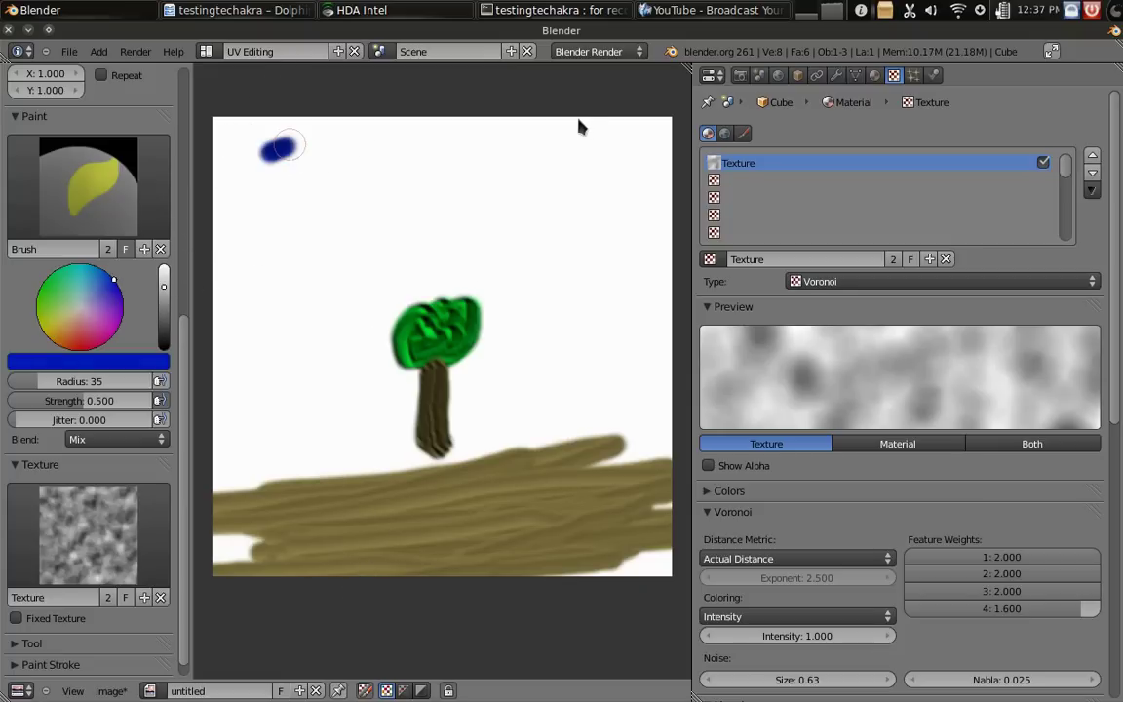
mouse_move(578, 127)
mouse_down()
mouse_move(669, 155)
mouse_move(618, 137)
mouse_up()
key(ctrl+z)
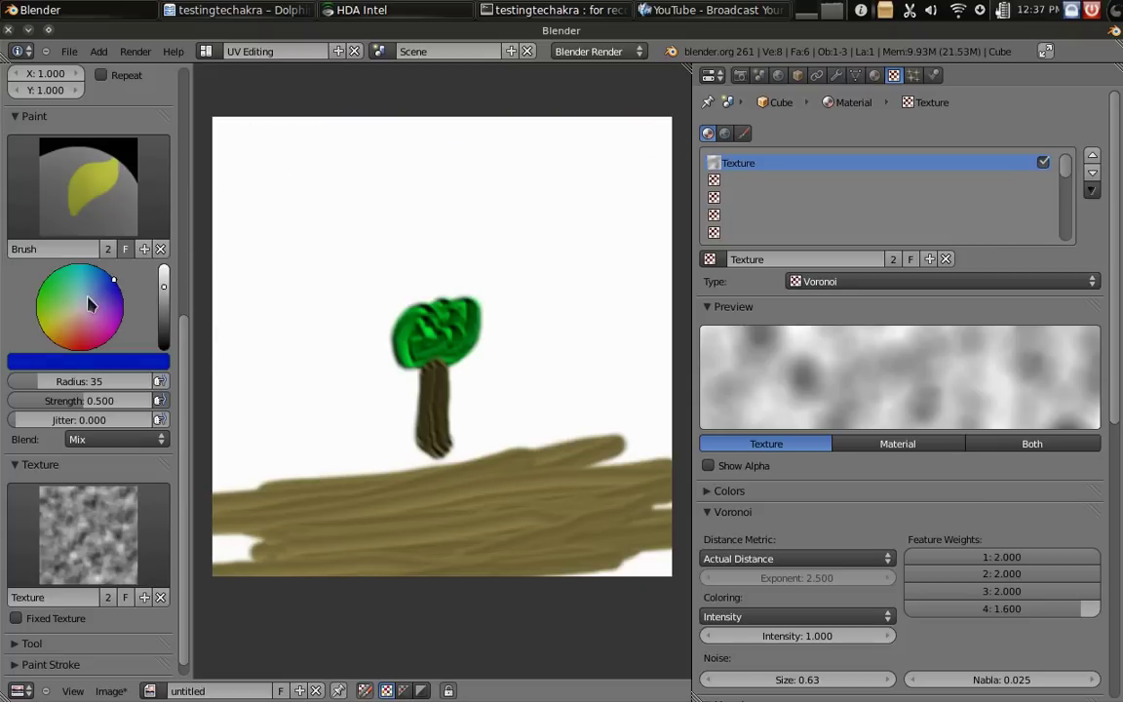
click(82, 264)
mouse_move(548, 110)
mouse_down()
mouse_move(251, 183)
mouse_move(601, 122)
mouse_move(248, 171)
mouse_move(348, 216)
mouse_move(289, 220)
mouse_move(234, 198)
mouse_move(314, 102)
mouse_move(370, 132)
mouse_move(220, 238)
mouse_move(219, 221)
mouse_move(601, 195)
mouse_move(514, 143)
mouse_move(524, 130)
mouse_up()
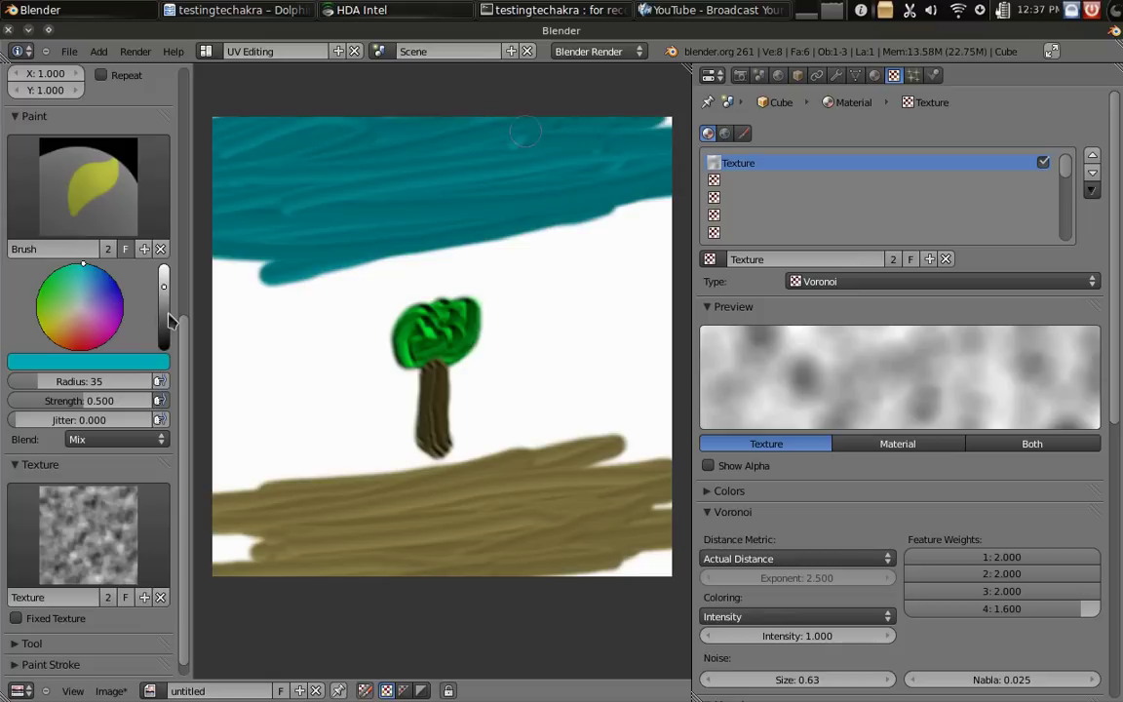
- Change the paint colour to bright yellow
drag(70, 330, 34, 336)
drag(164, 276, 170, 256)
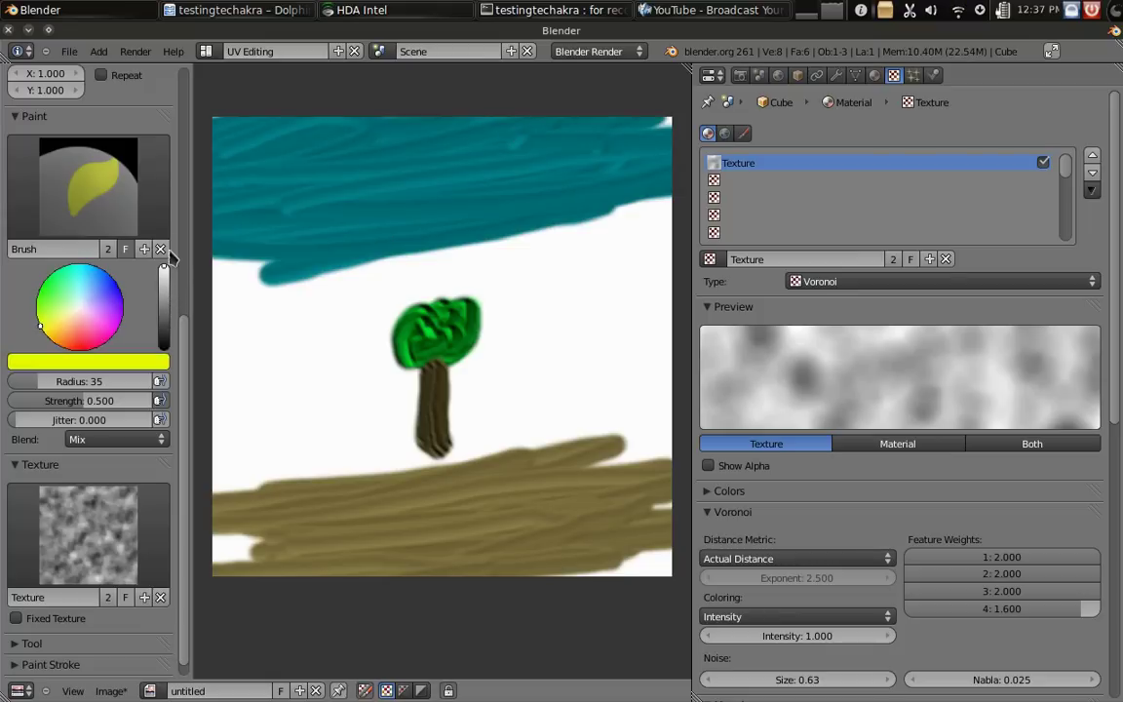
click(880, 282)
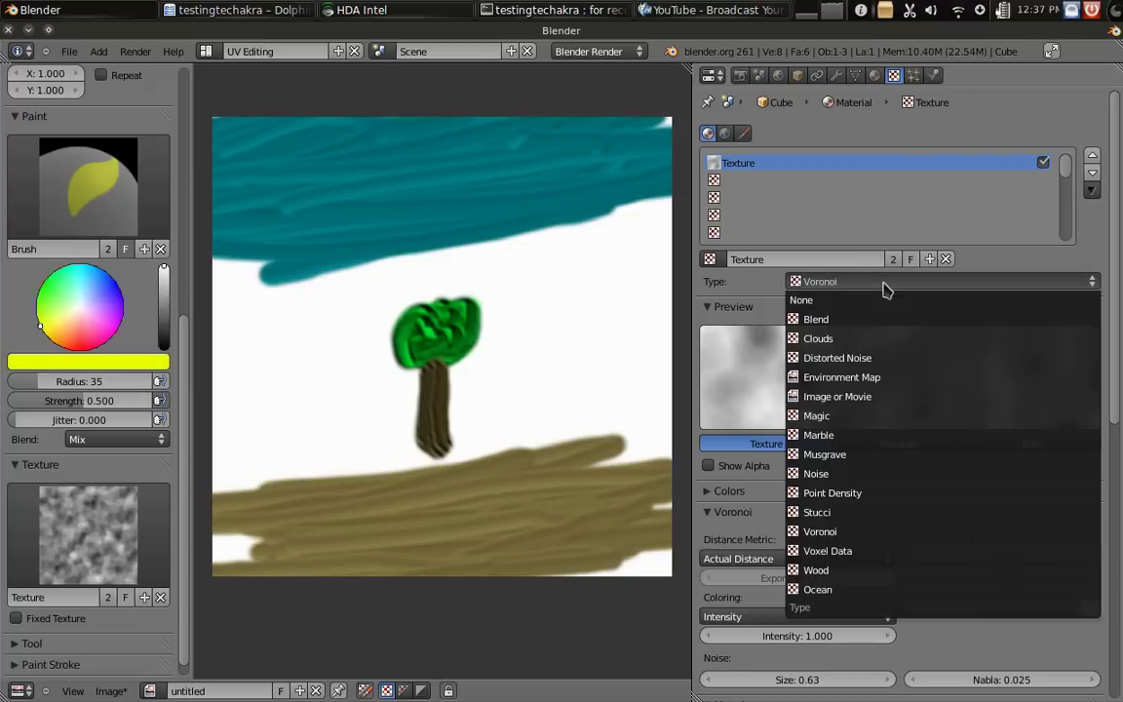
- Switch the brush texture to Clouds and set the paint to pure white (R 1.0)
click(875, 341)
scroll(313, 241, up, 3)
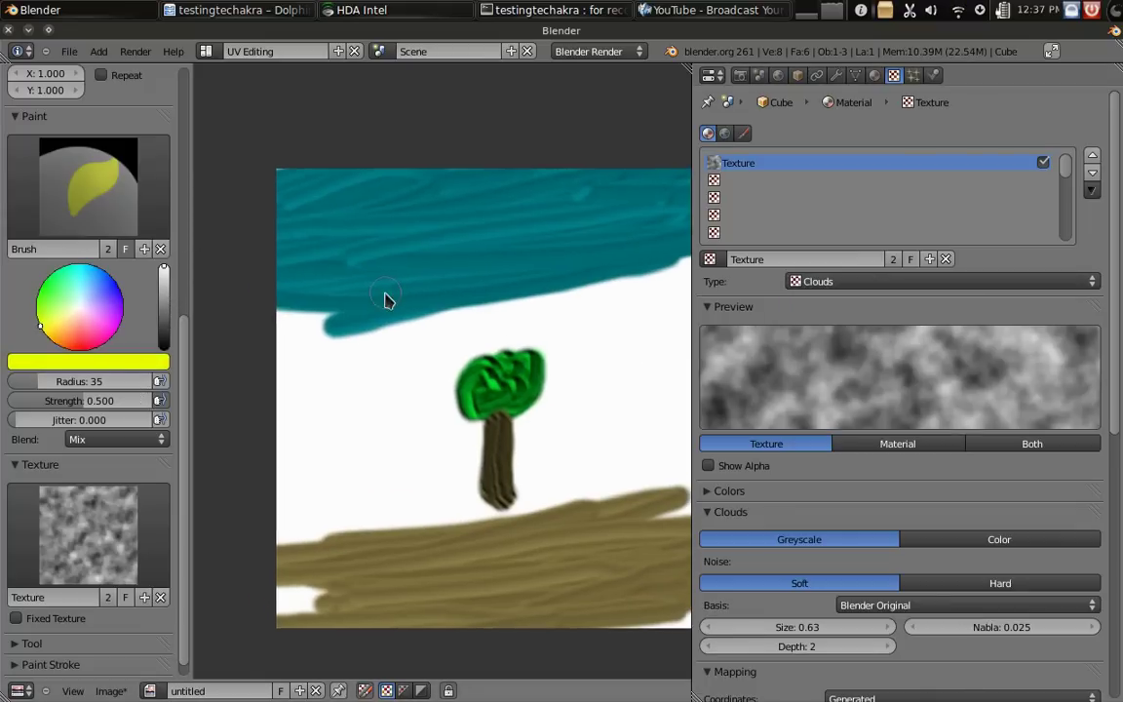
scroll(328, 244, down, 1)
click(78, 310)
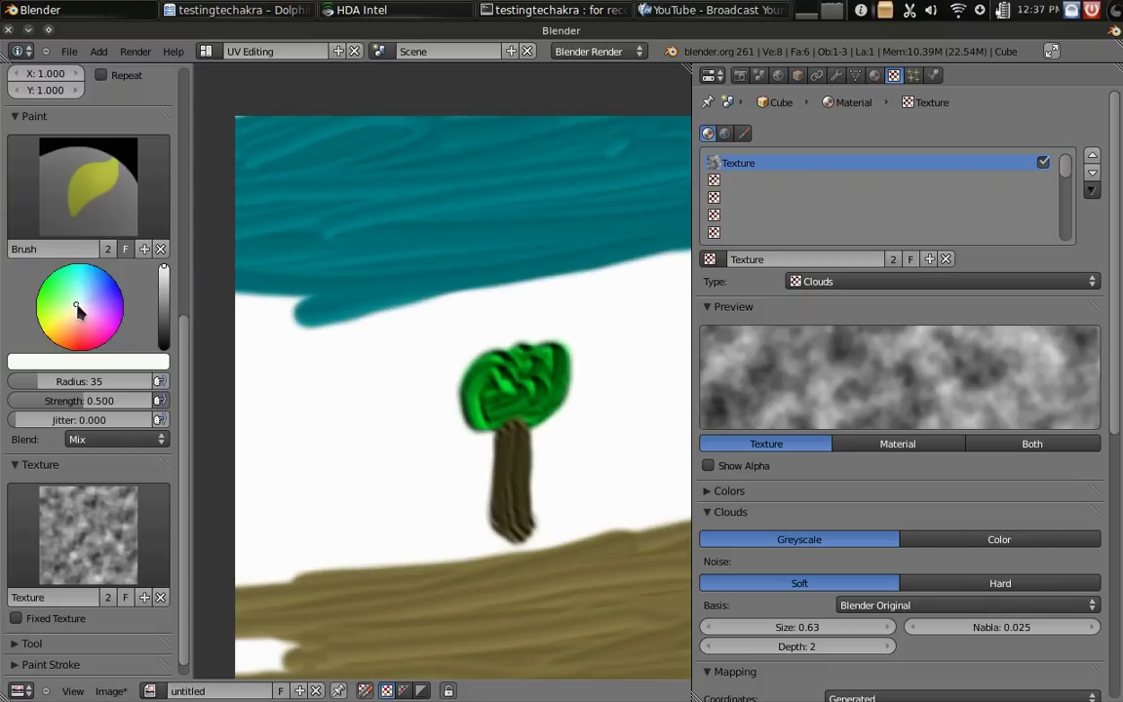
click(124, 362)
drag(118, 304, 132, 355)
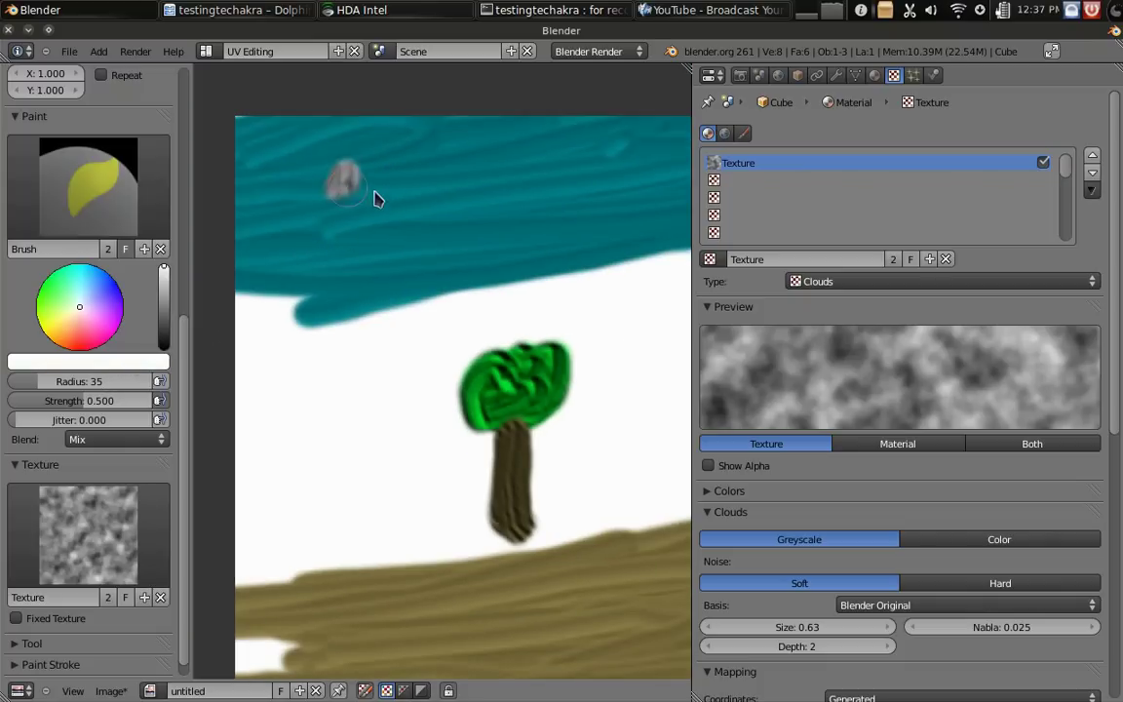
- Paint two grey clouds in the teal sky, a larger left one and smaller right one
mouse_move(379, 199)
mouse_down()
mouse_move(417, 184)
mouse_move(396, 223)
mouse_move(366, 204)
mouse_move(338, 213)
mouse_move(404, 180)
mouse_move(412, 158)
mouse_move(366, 187)
mouse_up()
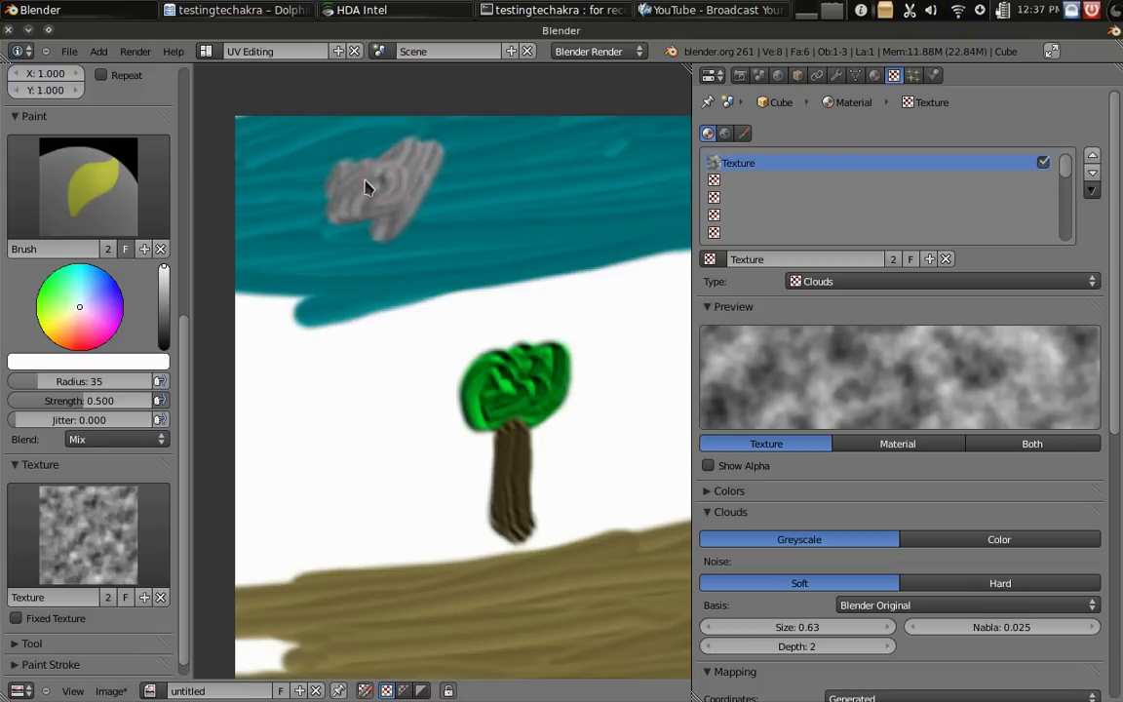
mouse_move(614, 192)
mouse_down()
mouse_move(658, 183)
mouse_move(669, 194)
mouse_move(662, 223)
mouse_move(583, 196)
mouse_up()
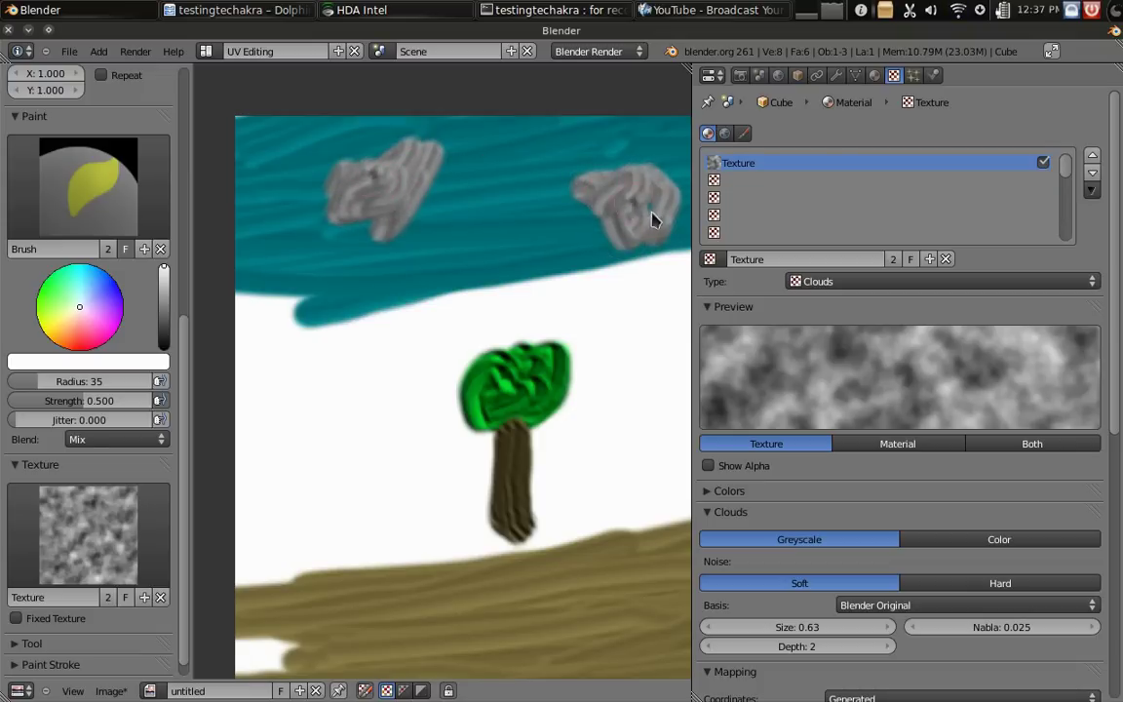
click(877, 282)
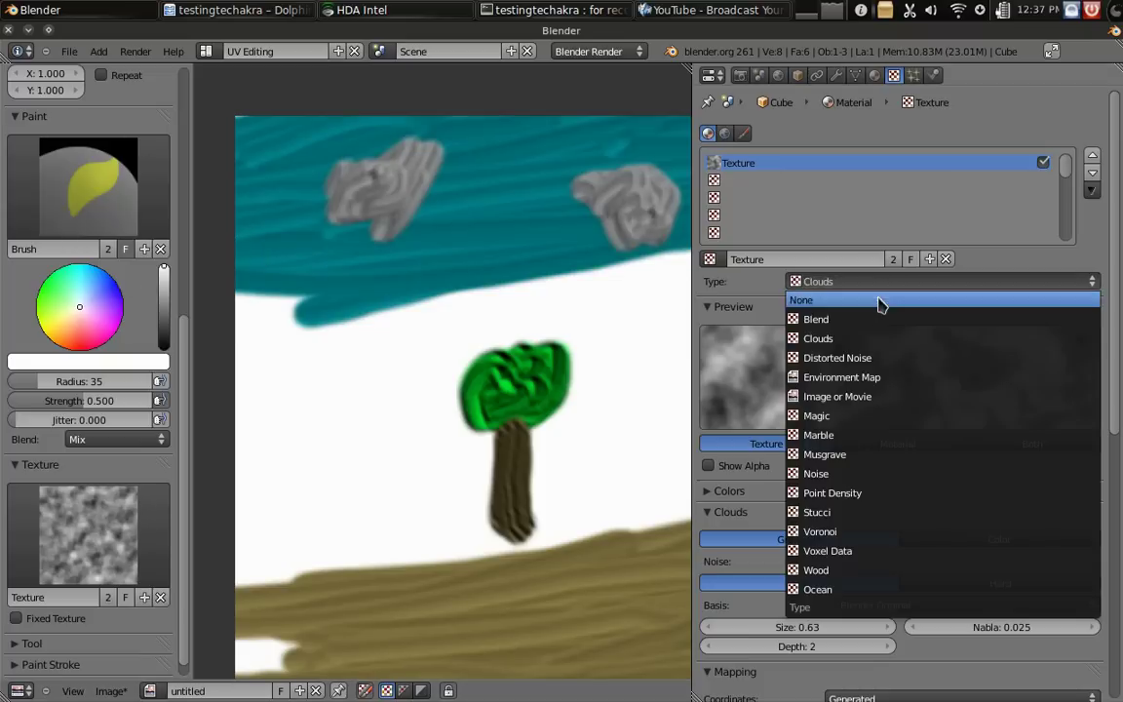
- Switch to Distorted Noise with distortion 1.460, pick yellow, and undo a test stroke
click(870, 357)
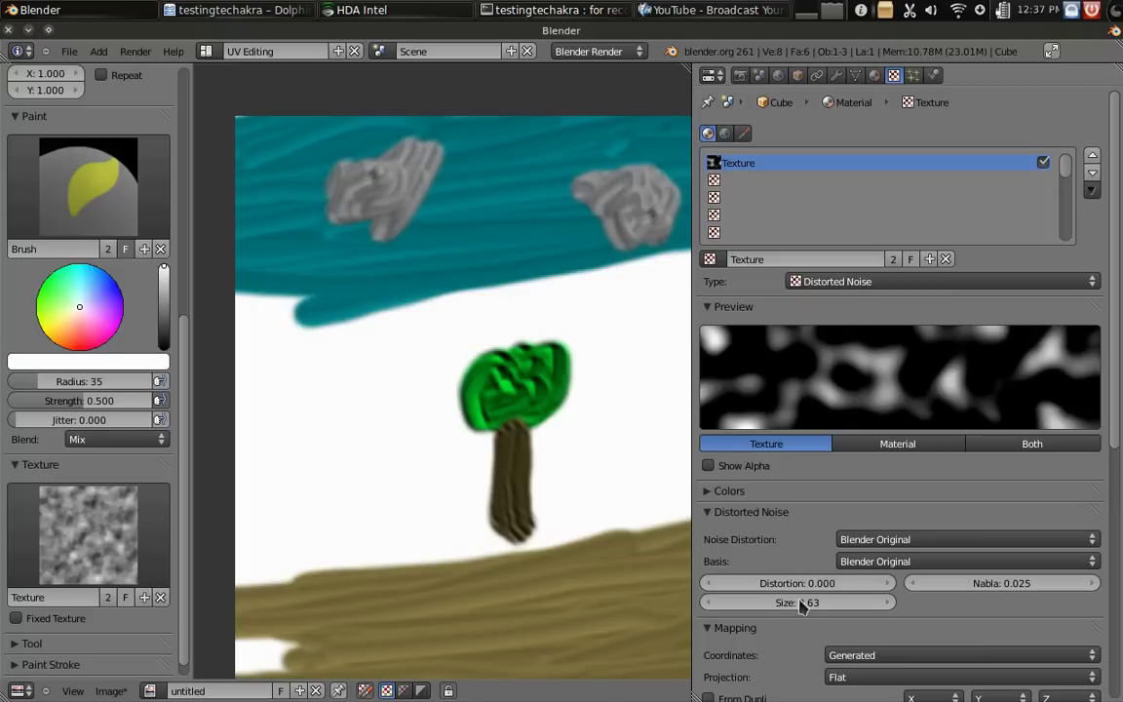
mouse_move(792, 582)
mouse_down()
mouse_move(824, 583)
mouse_move(798, 597)
mouse_up()
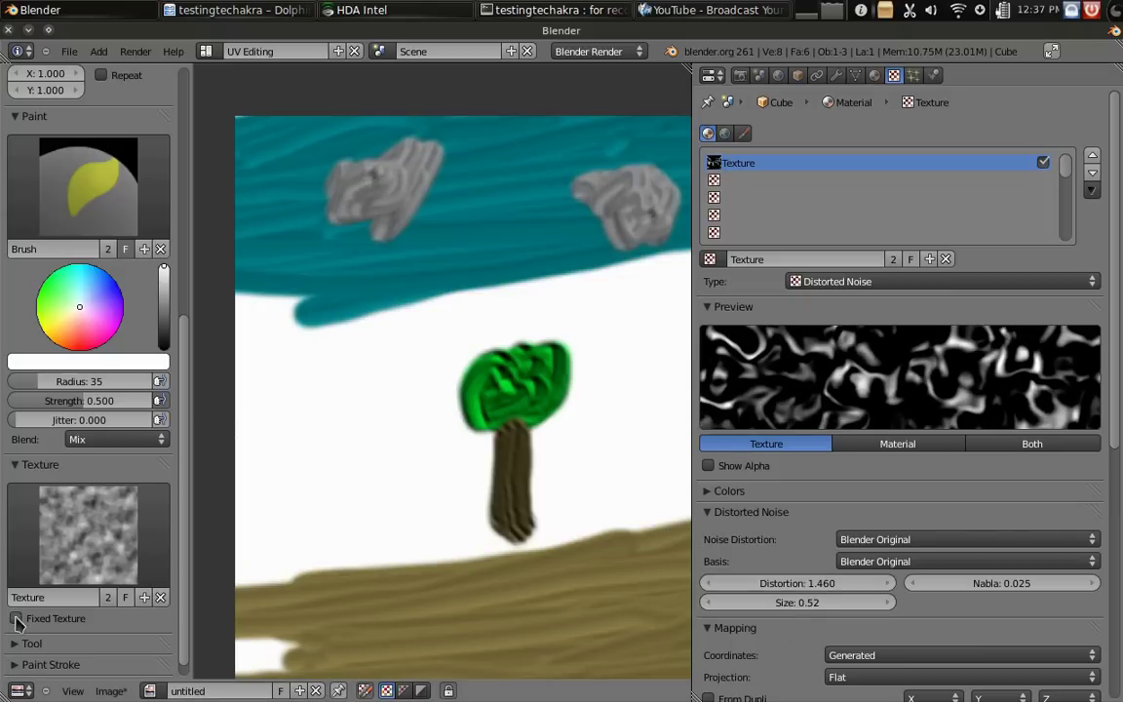
drag(95, 327, 32, 331)
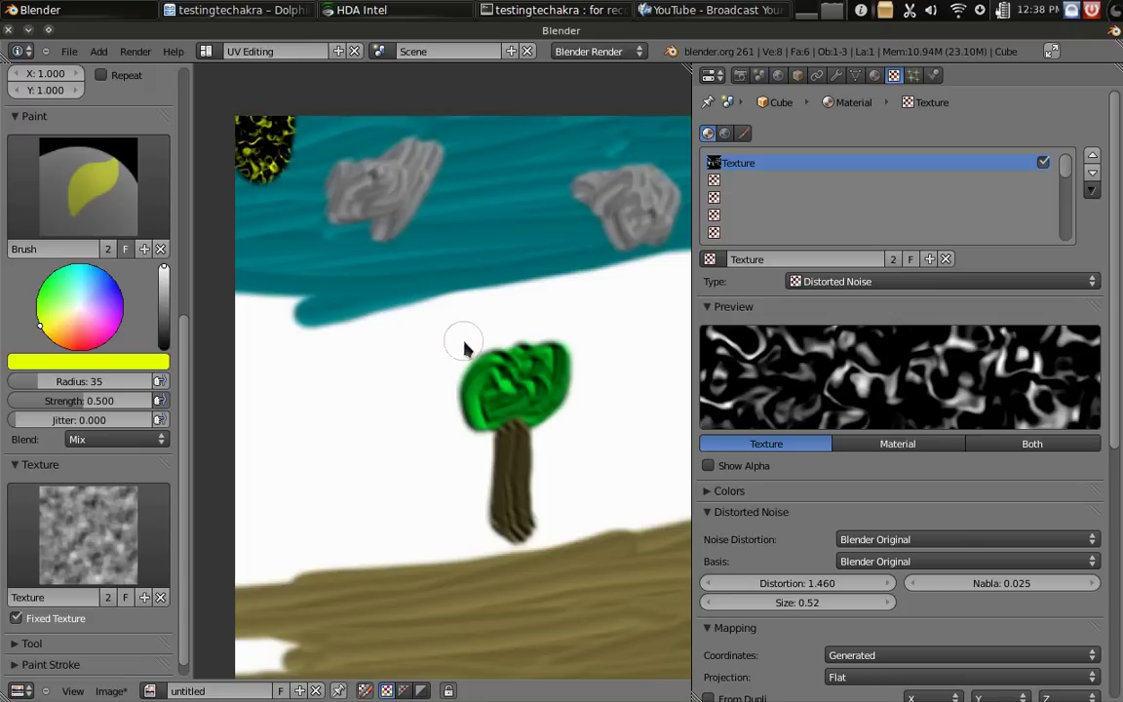
key(ctrl+z)
- Set Distortion to 0 and noise Size to 0.95, then undo another test stroke
drag(815, 585, 664, 602)
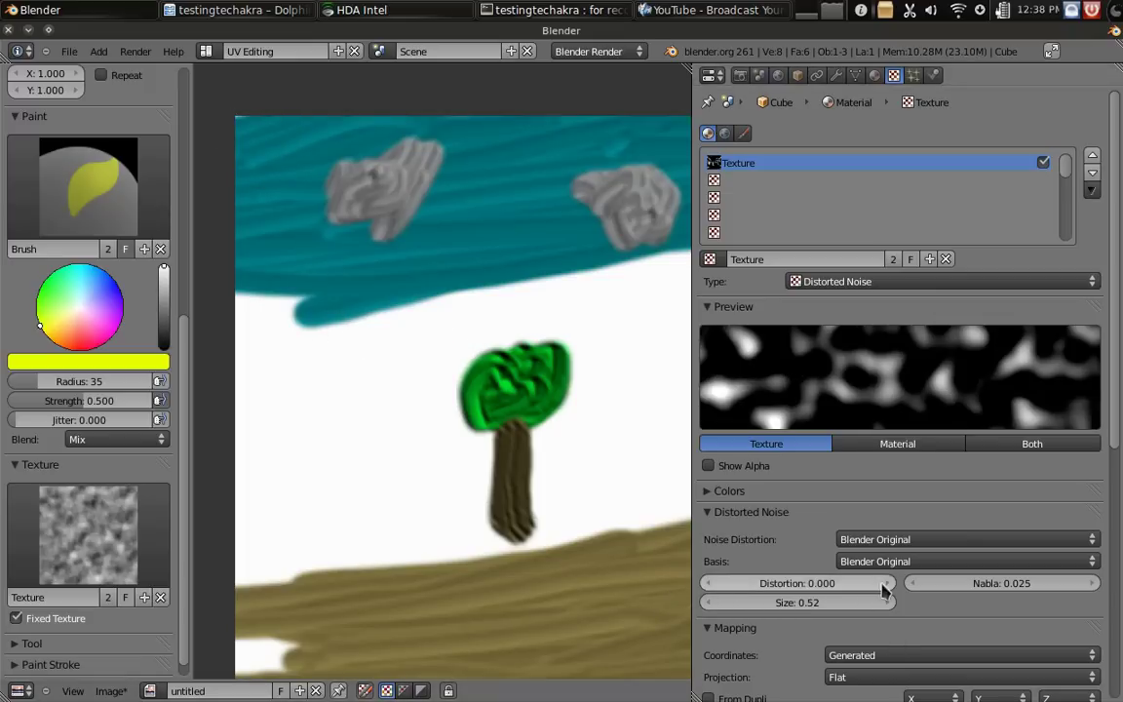
drag(860, 604, 956, 599)
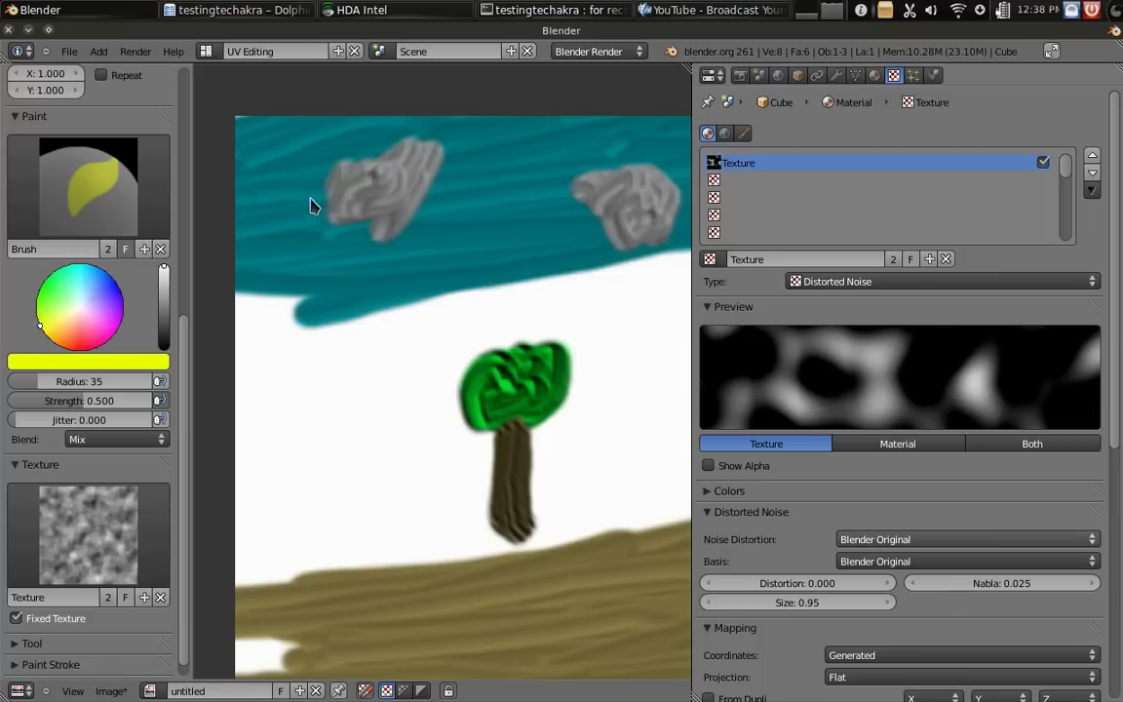
mouse_move(239, 177)
mouse_down()
mouse_move(246, 148)
mouse_move(258, 165)
mouse_up()
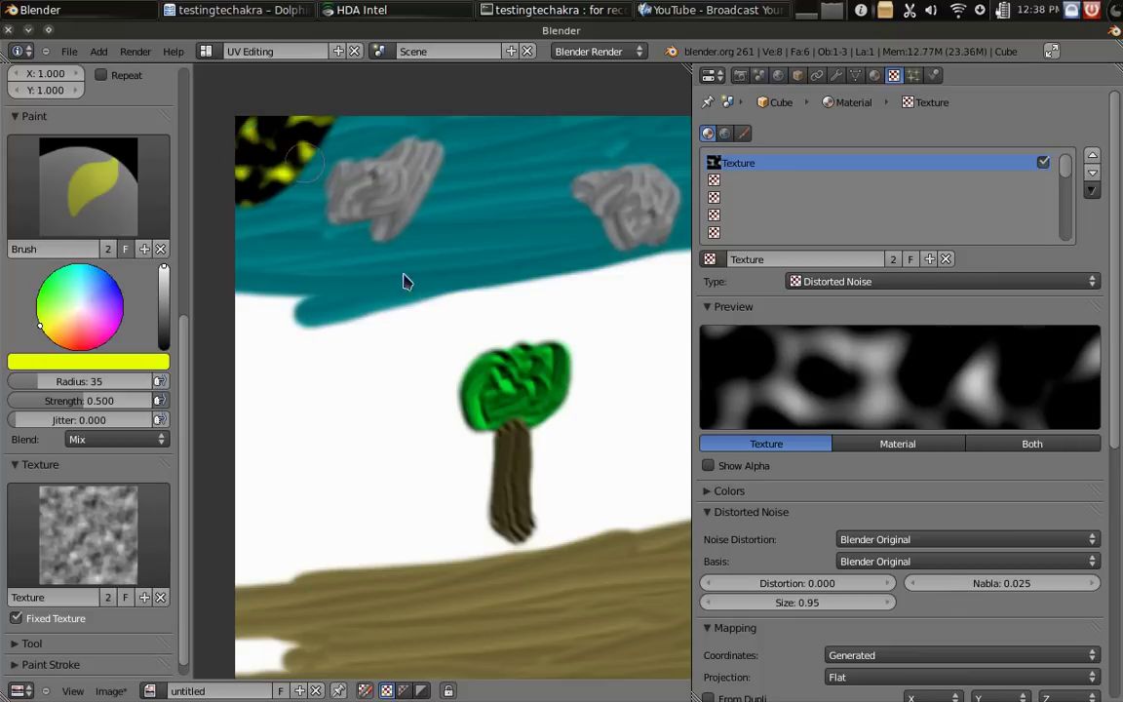
key(ctrl+z)
- Try a Marble-textured stroke in the top-left corner and undo it
click(962, 280)
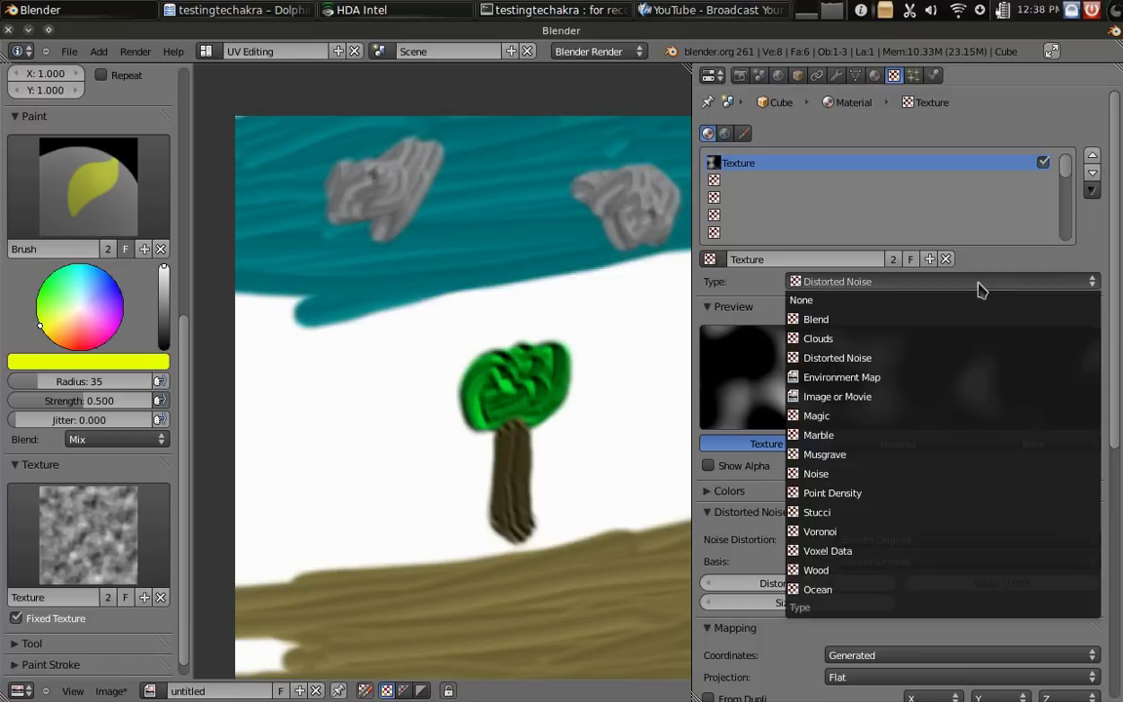
click(943, 430)
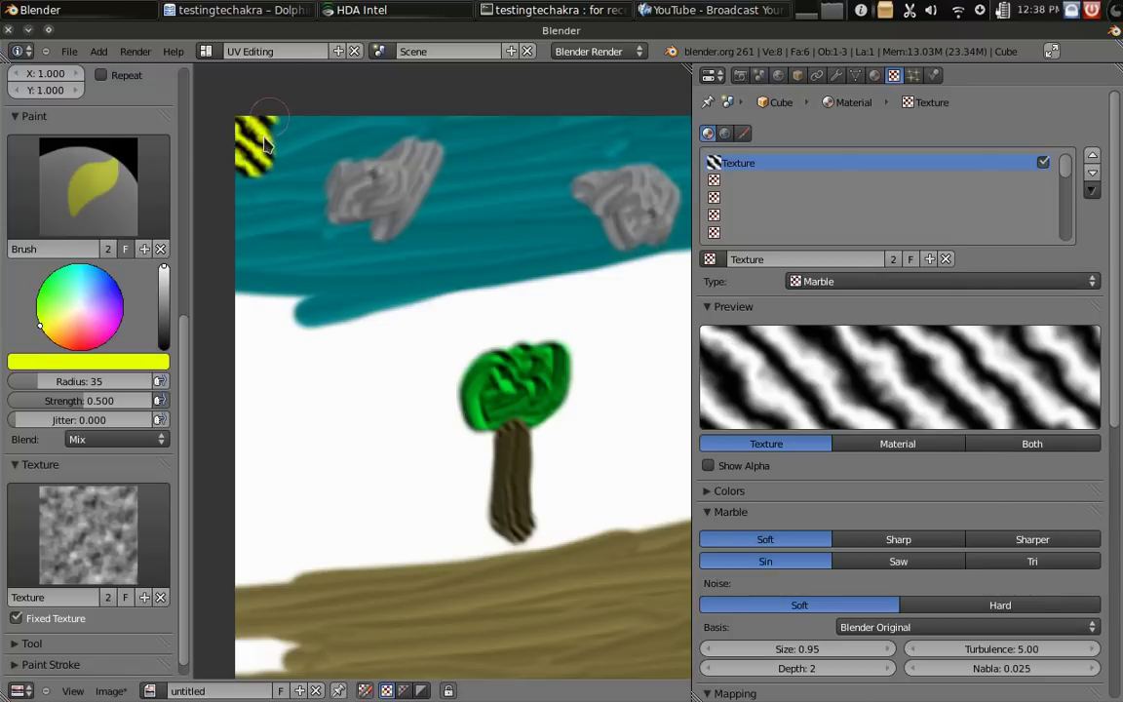
drag(269, 144, 285, 200)
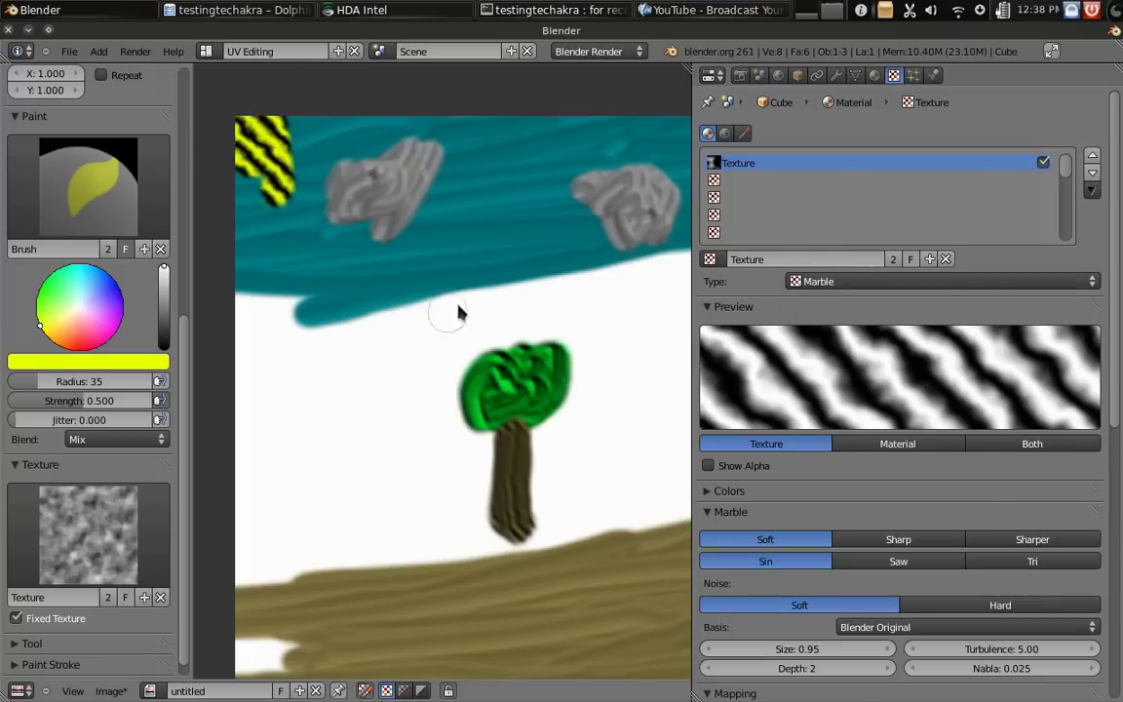
key(ctrl+z)
- With the Musgrave texture, paint a speckled yellow sun with rays in the top-left corner
click(885, 281)
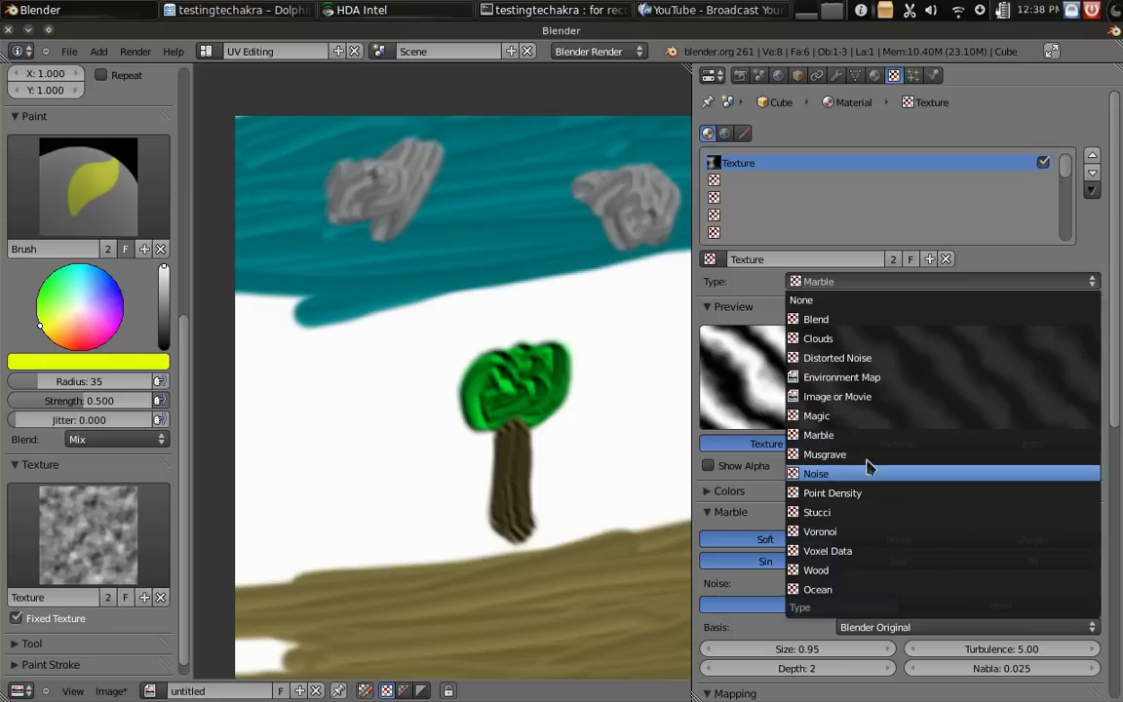
click(850, 455)
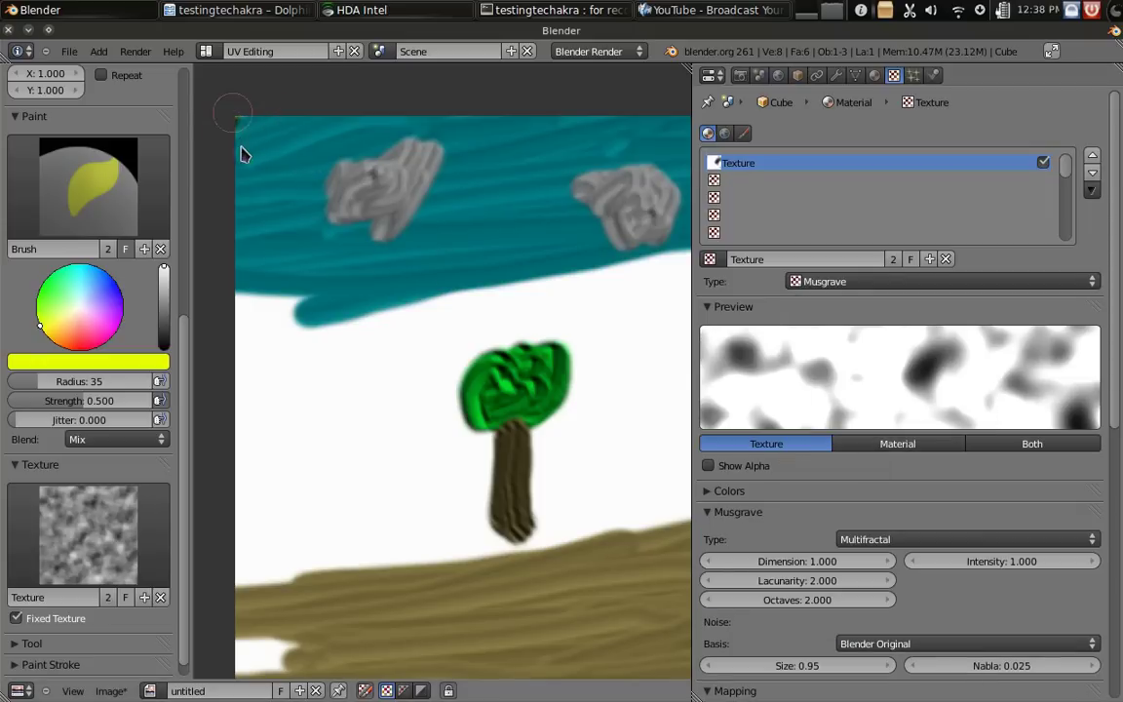
mouse_move(271, 180)
mouse_down()
mouse_move(265, 130)
mouse_move(253, 144)
mouse_up()
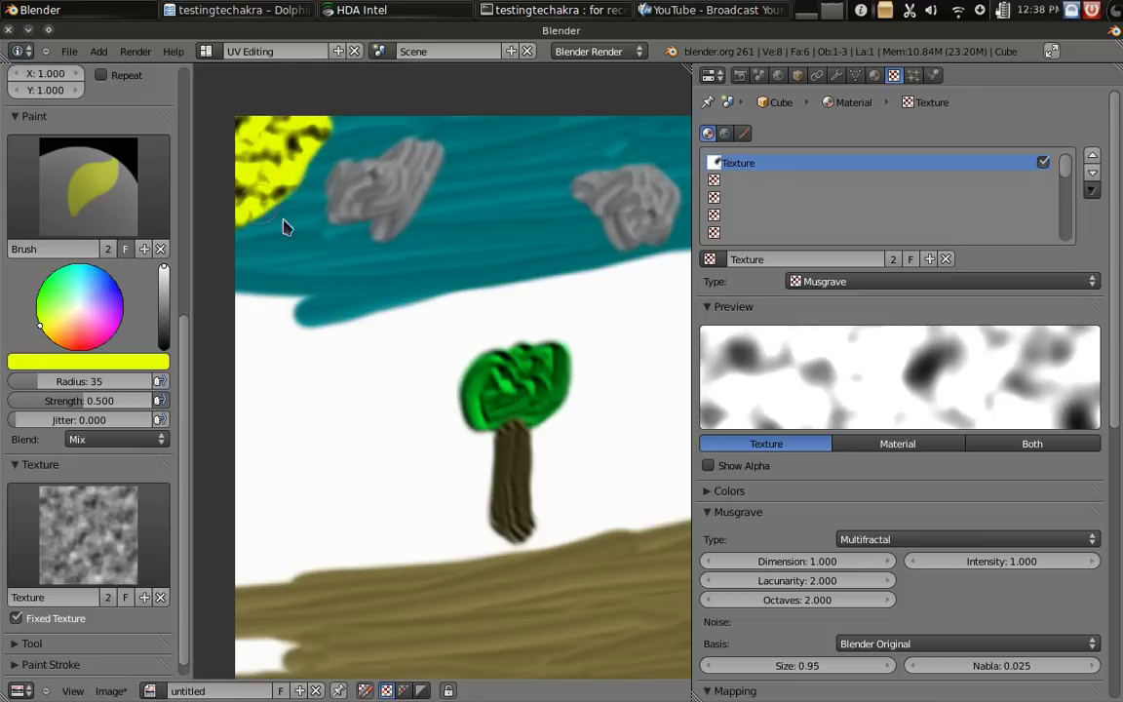
drag(285, 226, 322, 161)
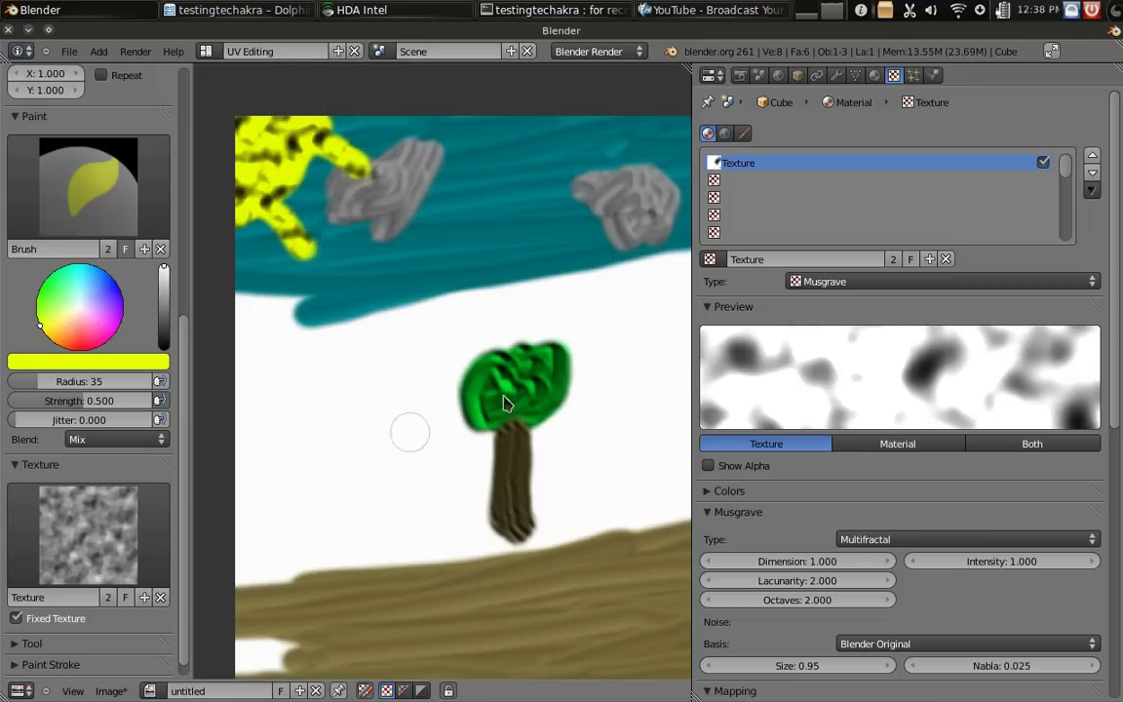
scroll(554, 397, down, 2)
middle_drag(527, 394, 493, 271)
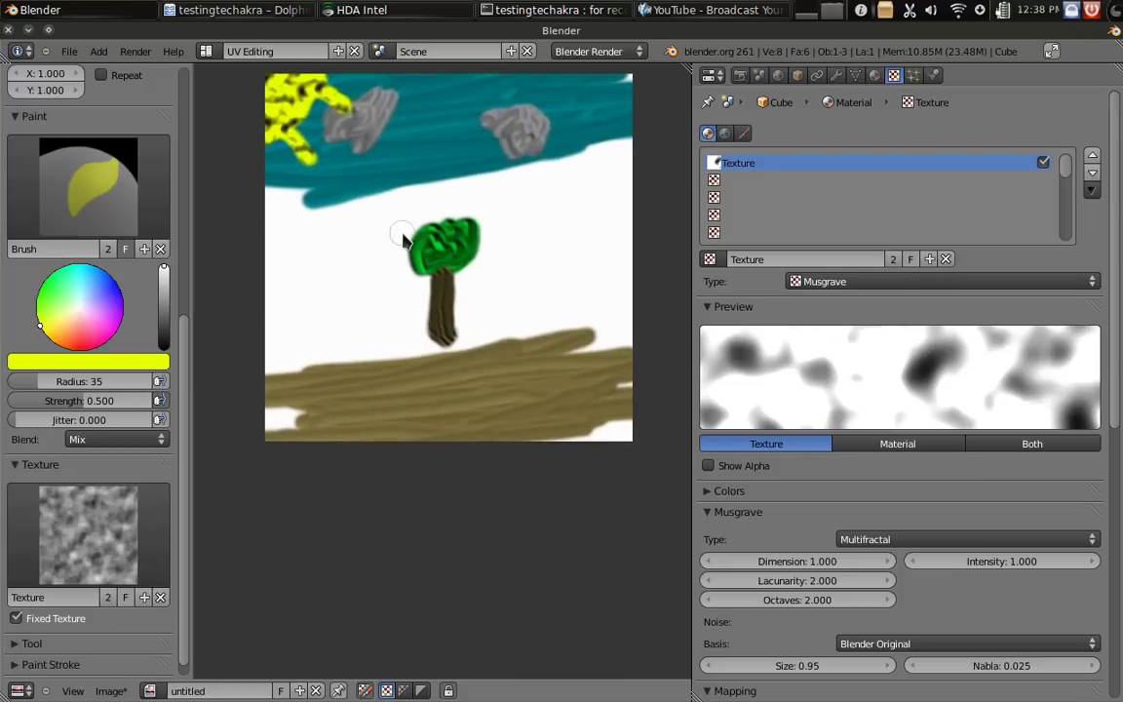
- Minimize Blender to bring the Konsole recording terminal to the front
key(alt+F9)
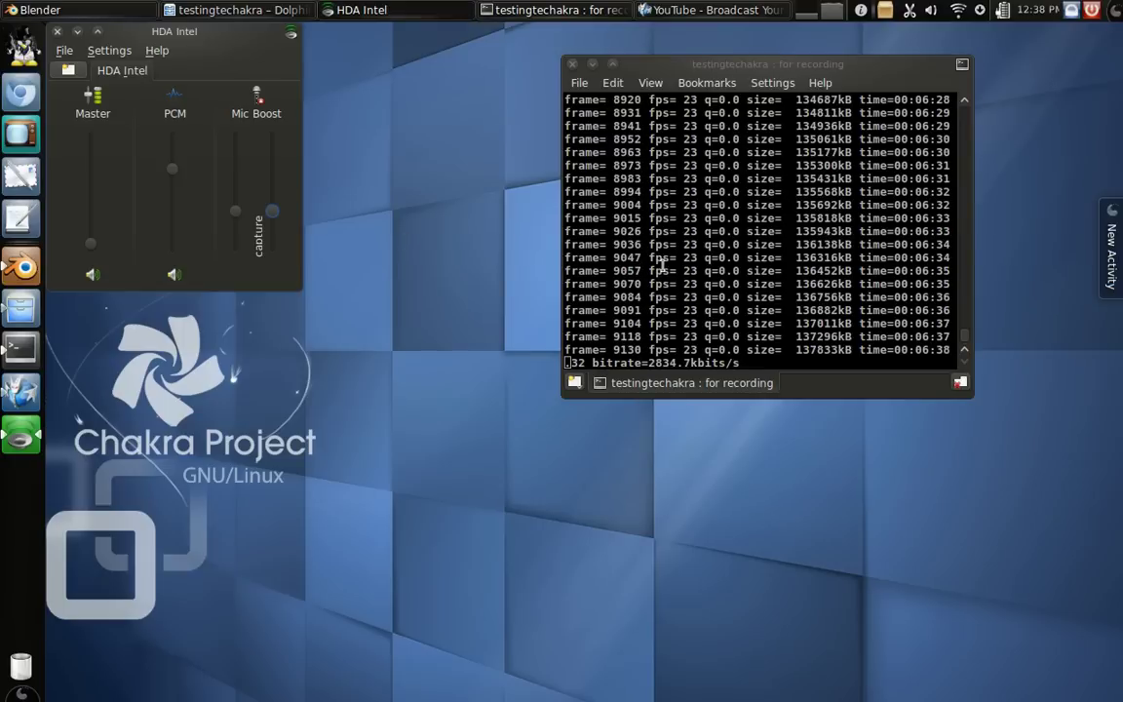
click(721, 261)
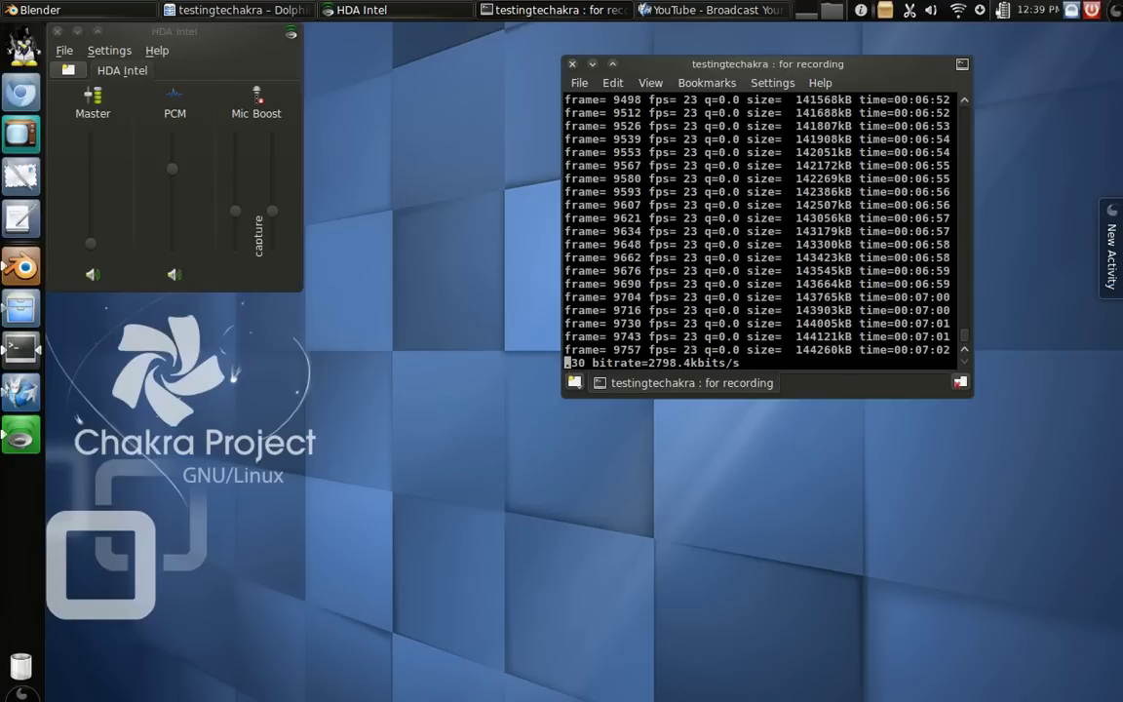
key(alt+Tab)
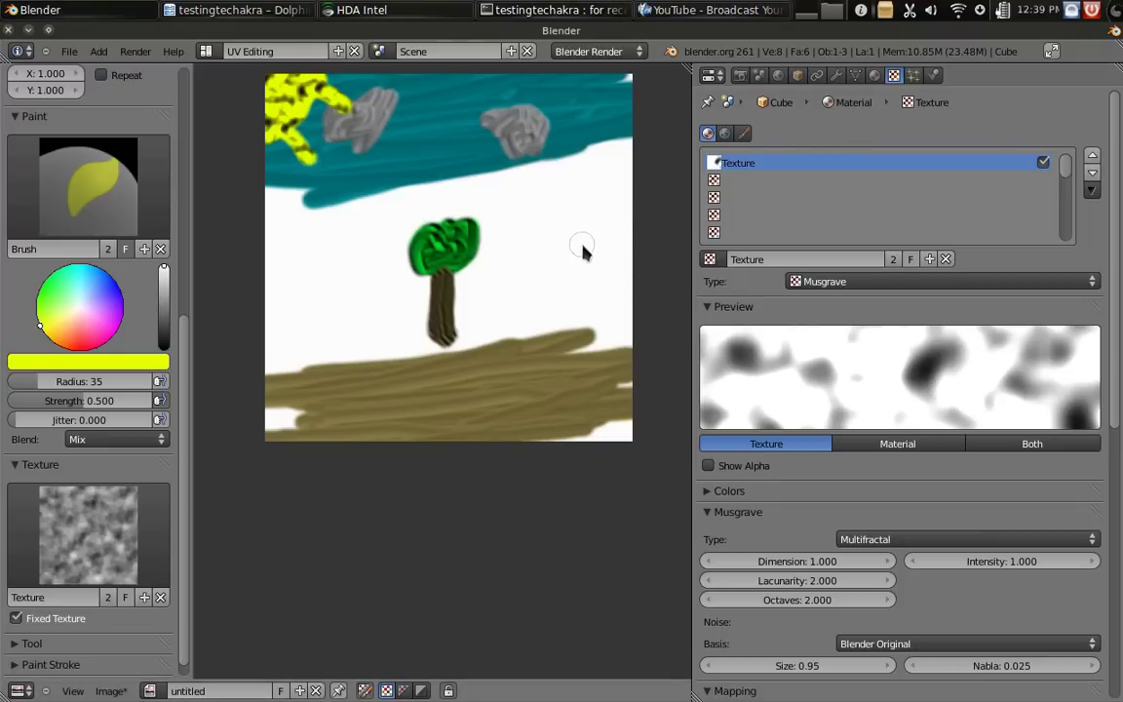
key(alt+Tab)
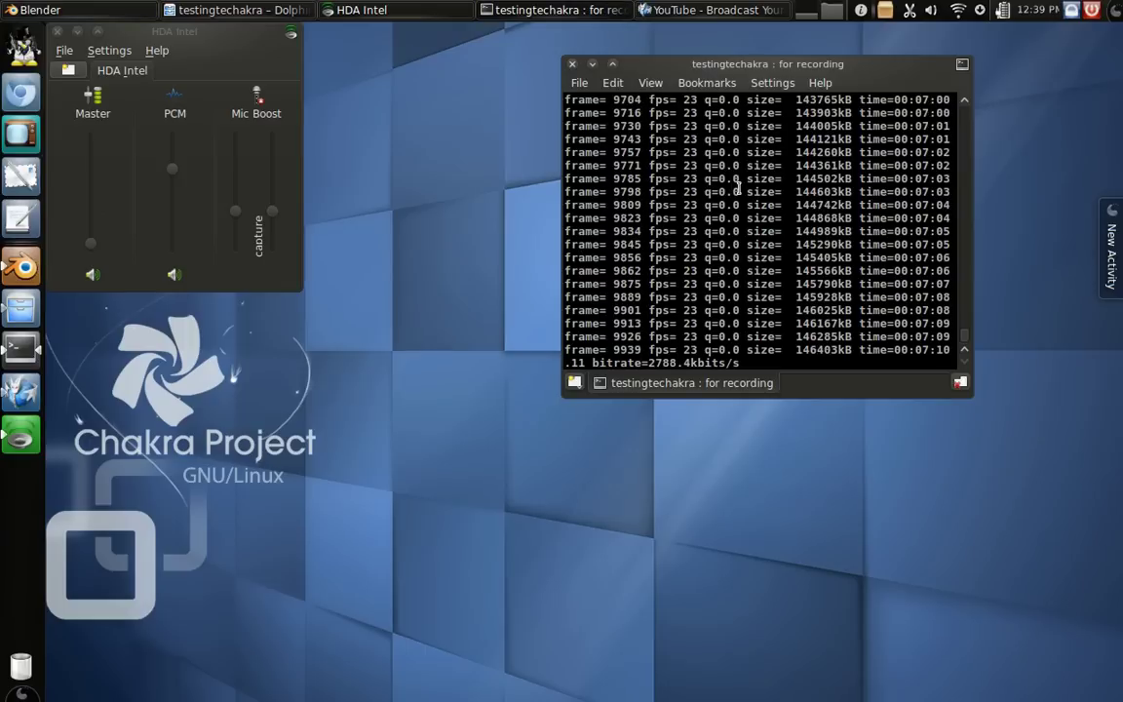